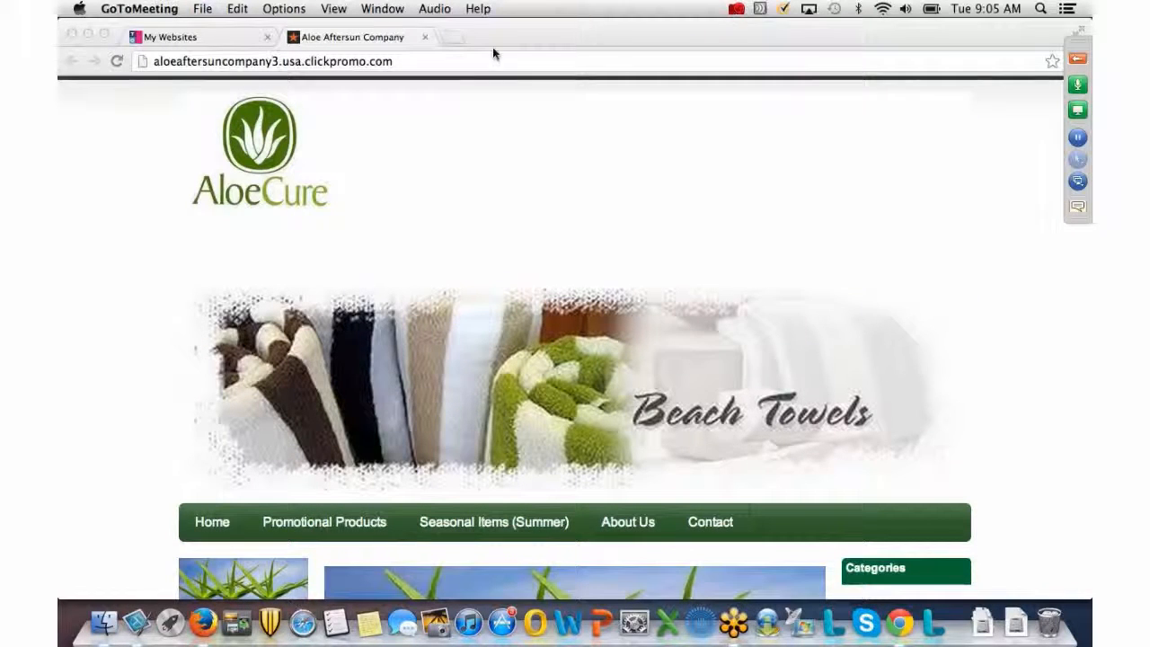
Load the store's /manage admin login page and begin entering the account email address.
left_click(395, 61)
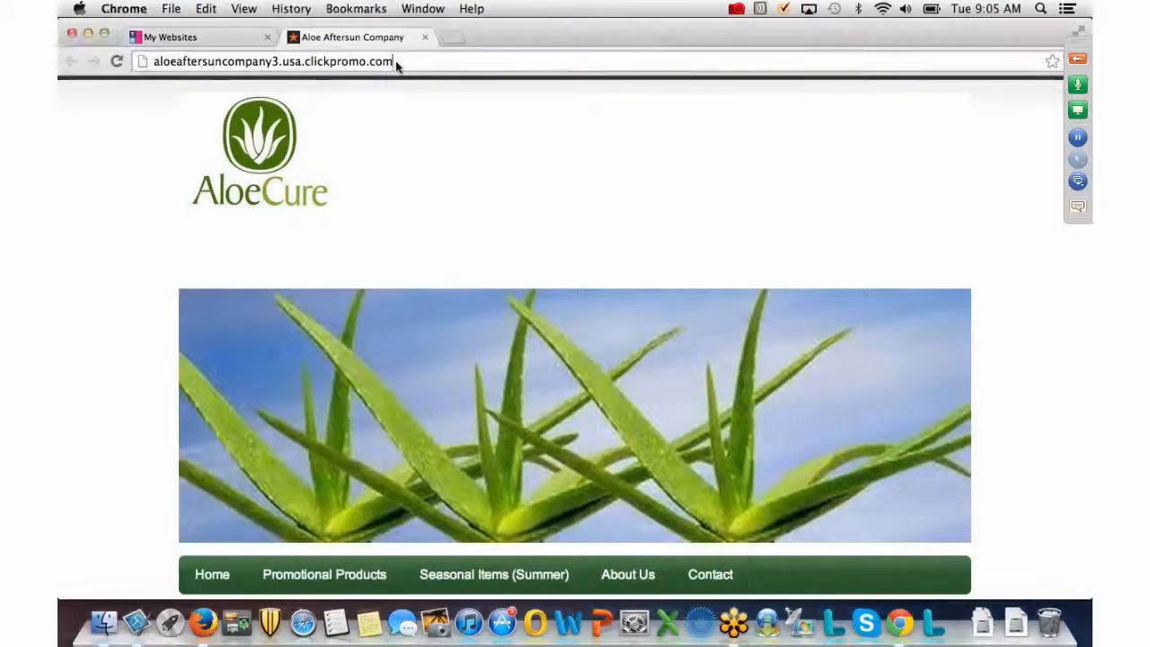
left_click(395, 61)
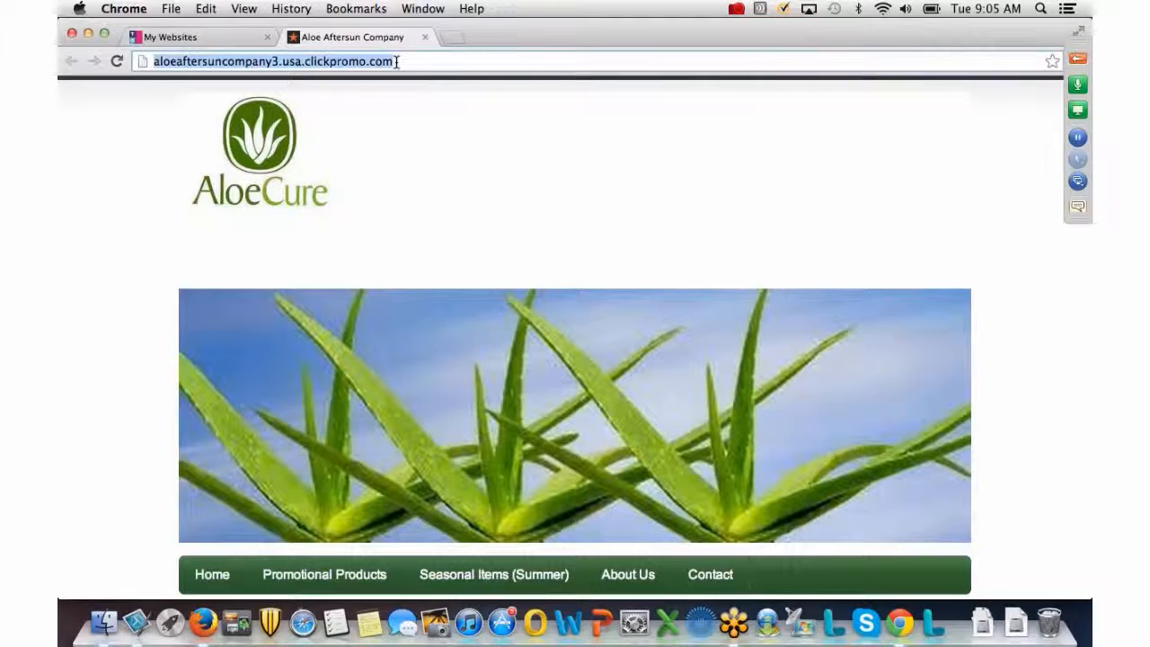
left_click(395, 61)
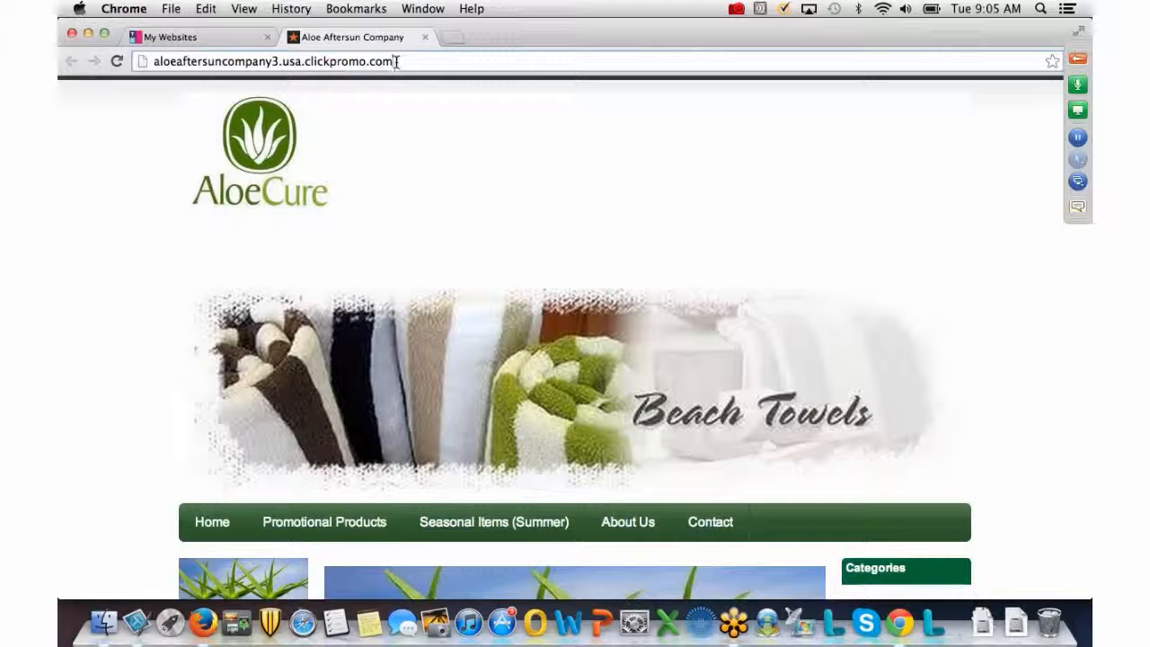
type("/manage")
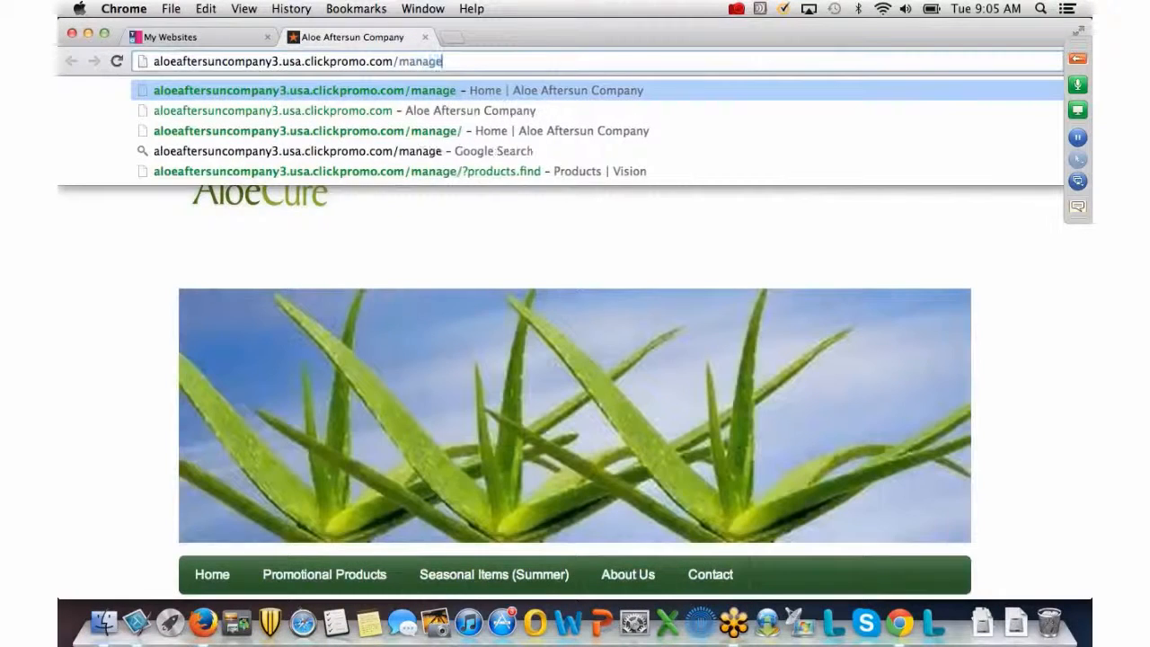
key("Return")
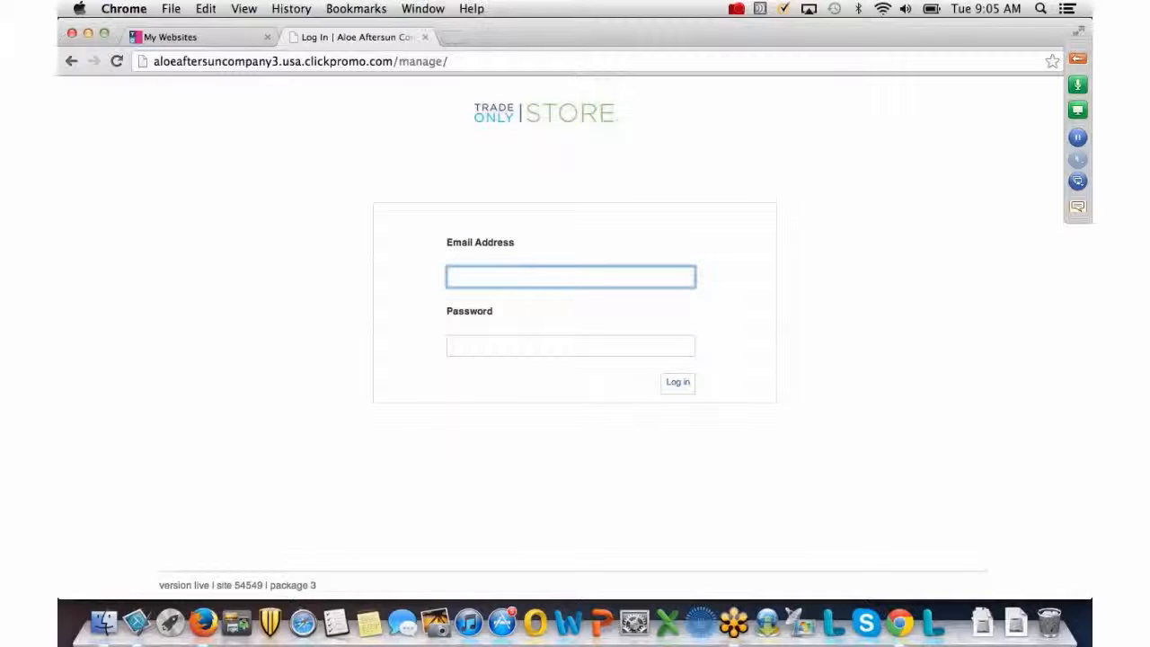
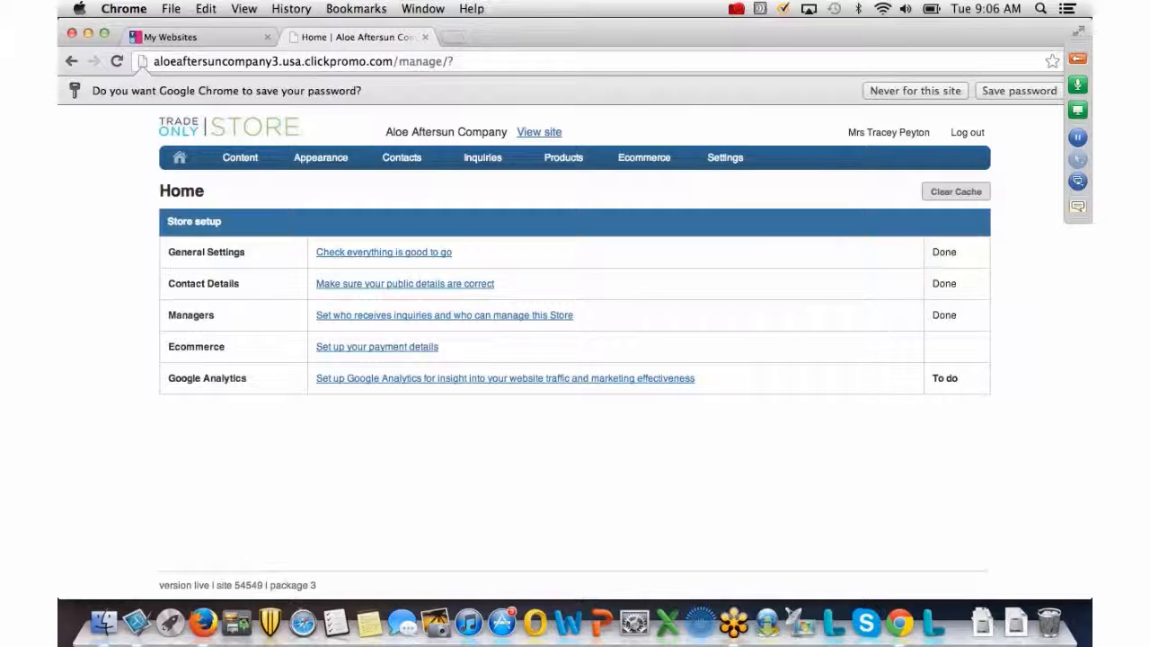
Go to Forms under the Content menu to list the Customer Feedback form.
left_click(237, 158)
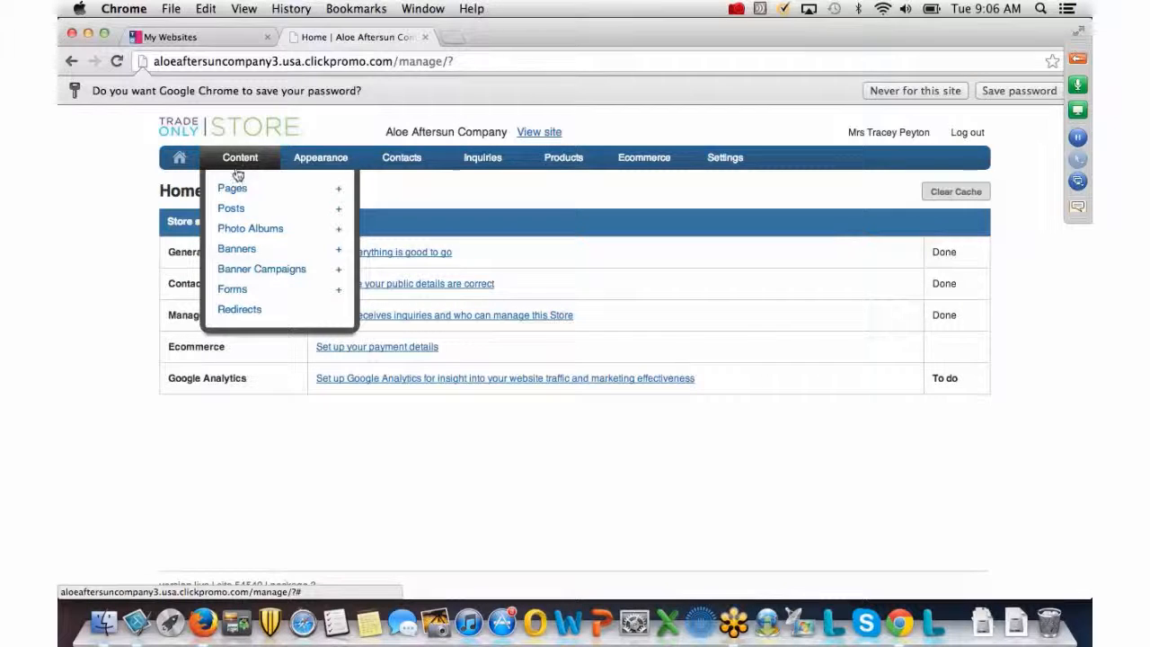
left_click(232, 289)
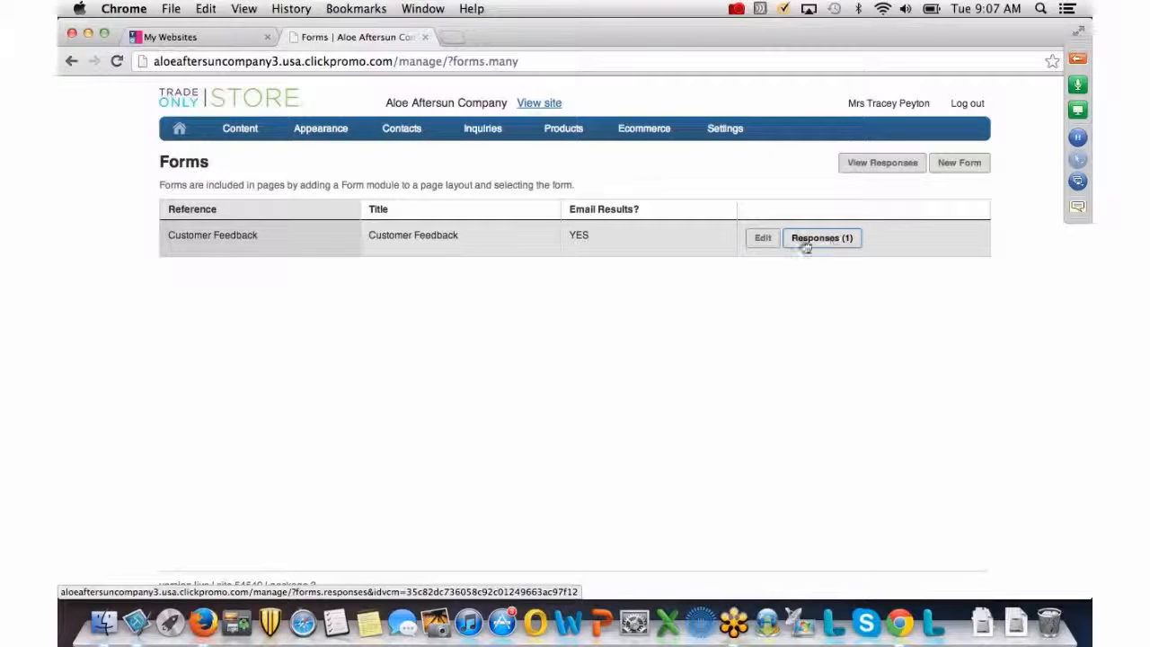
Edit the Customer Feedback form, review its Fields table, and start a new field.
left_click(761, 239)
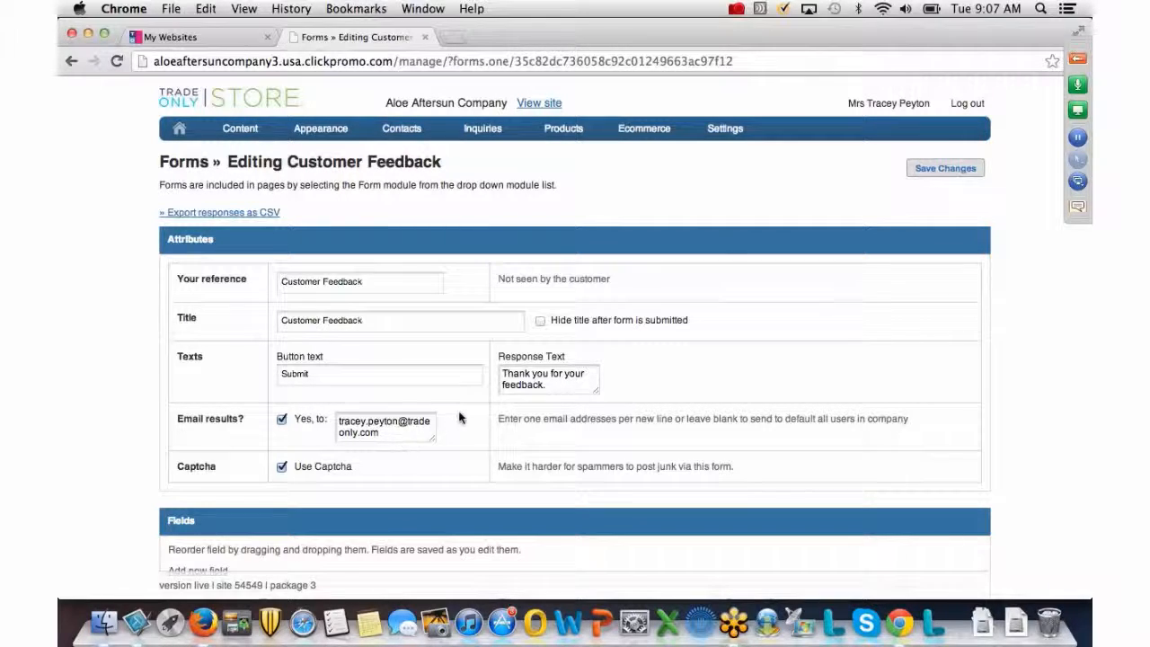
scroll(462, 406, "down", 2)
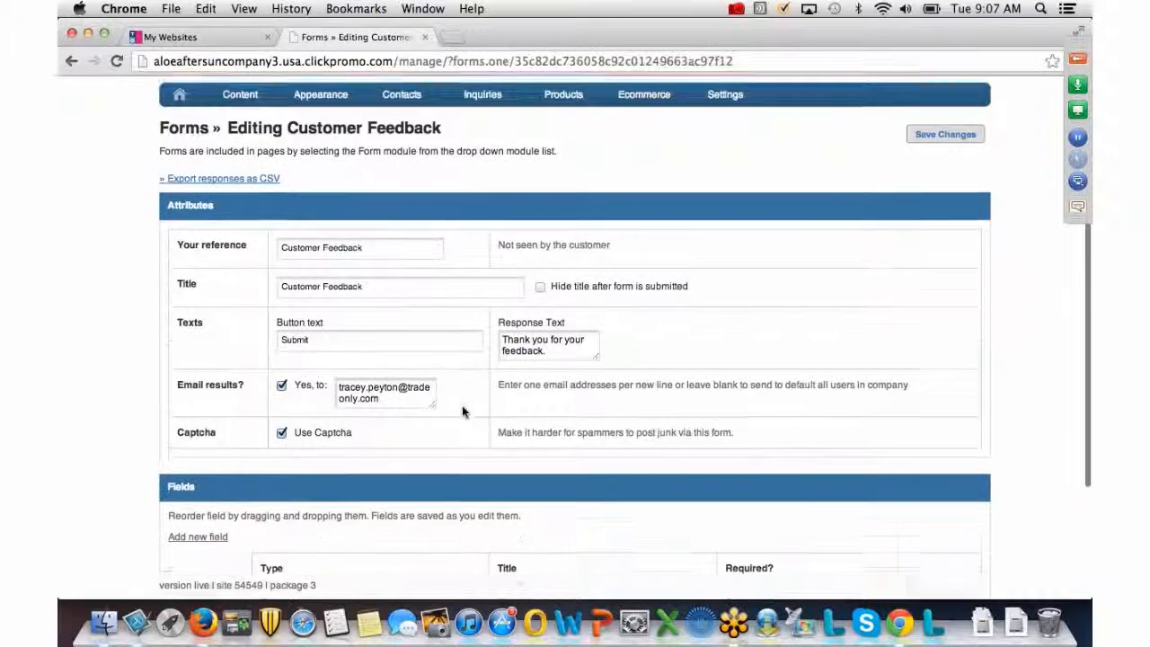
scroll(461, 409, "down", 3)
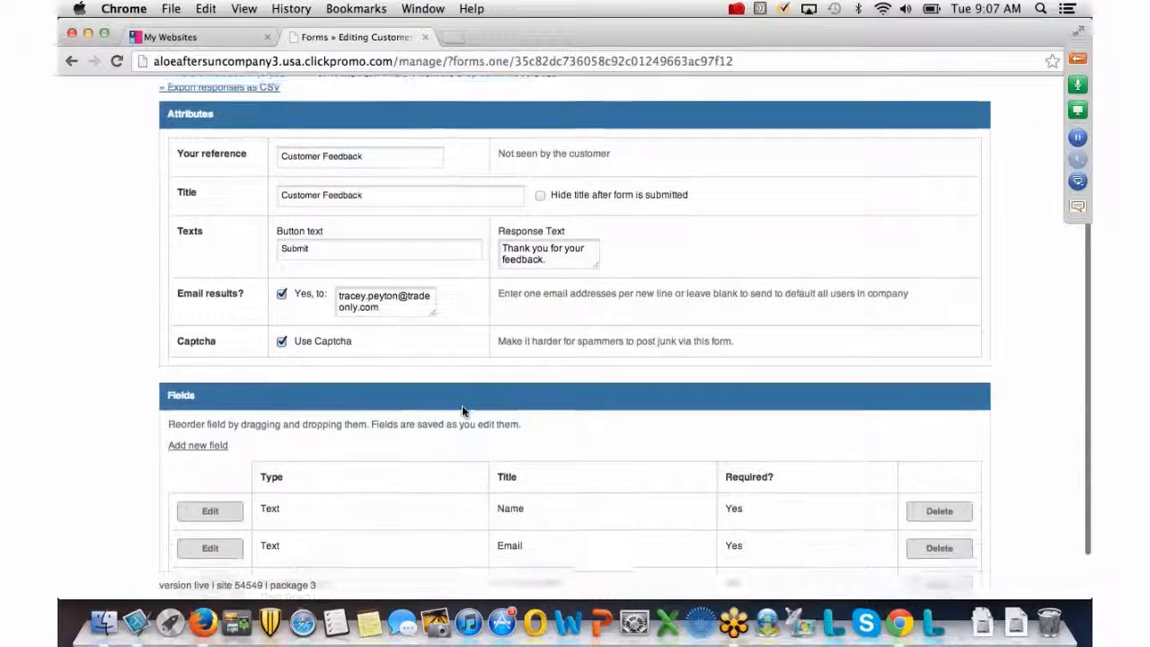
scroll(462, 411, "down", 1)
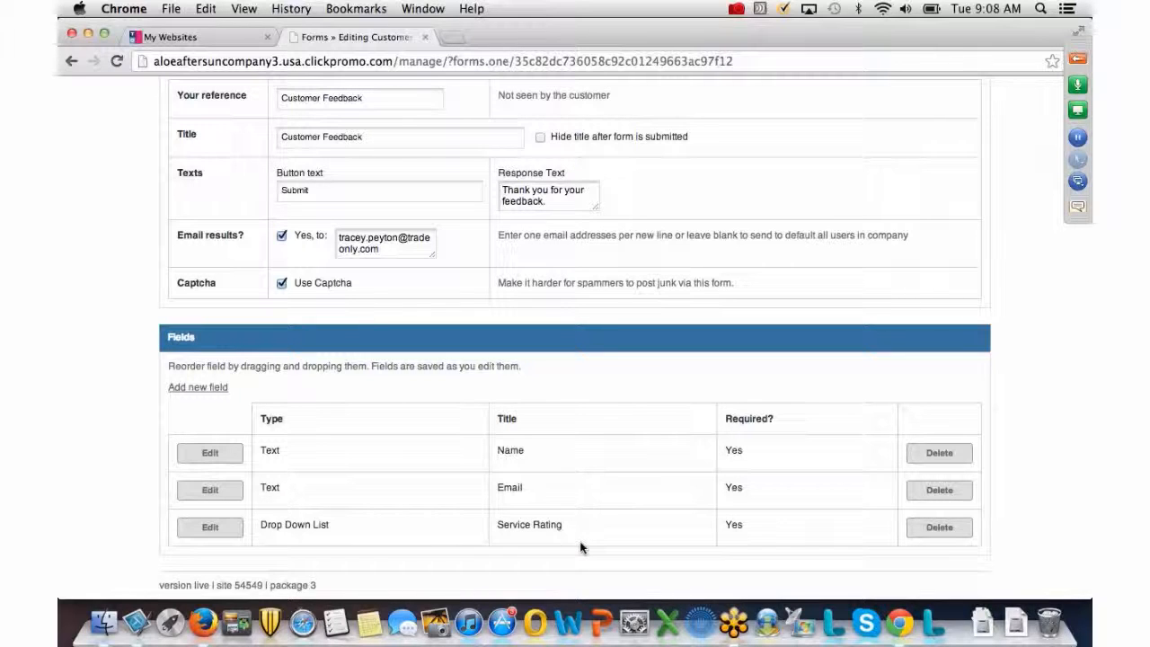
left_click(183, 392)
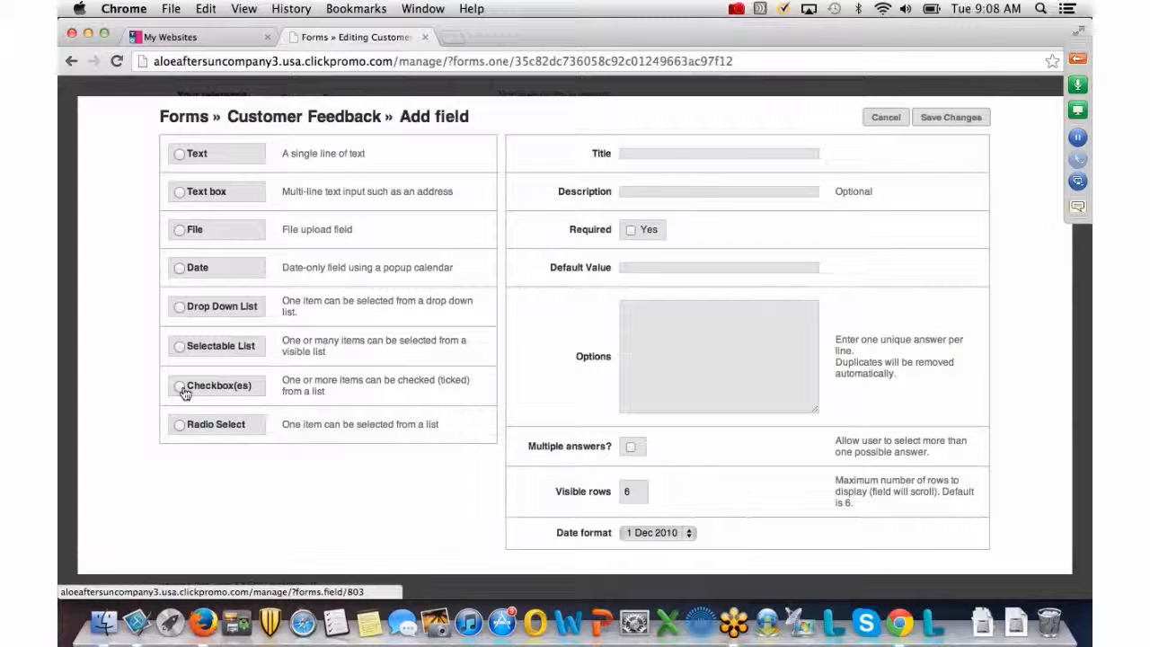
Add an optional File field titled 'Artwork' and save the Customer Feedback form.
left_click(180, 231)
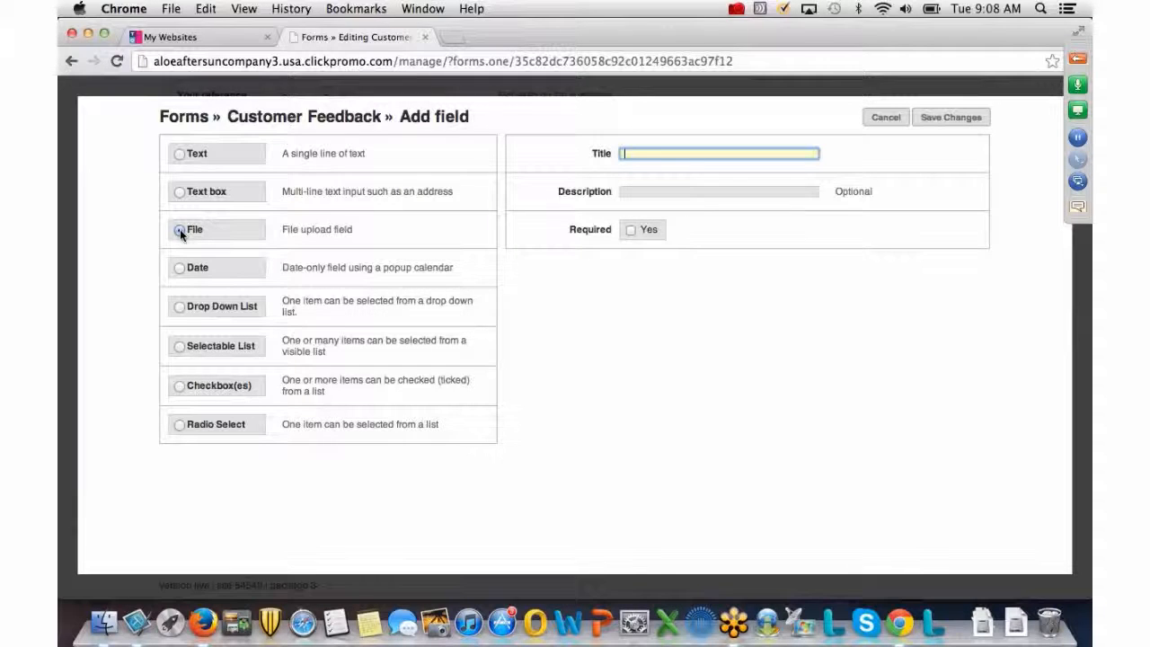
left_click(179, 230)
type("Artwork")
left_click(954, 118)
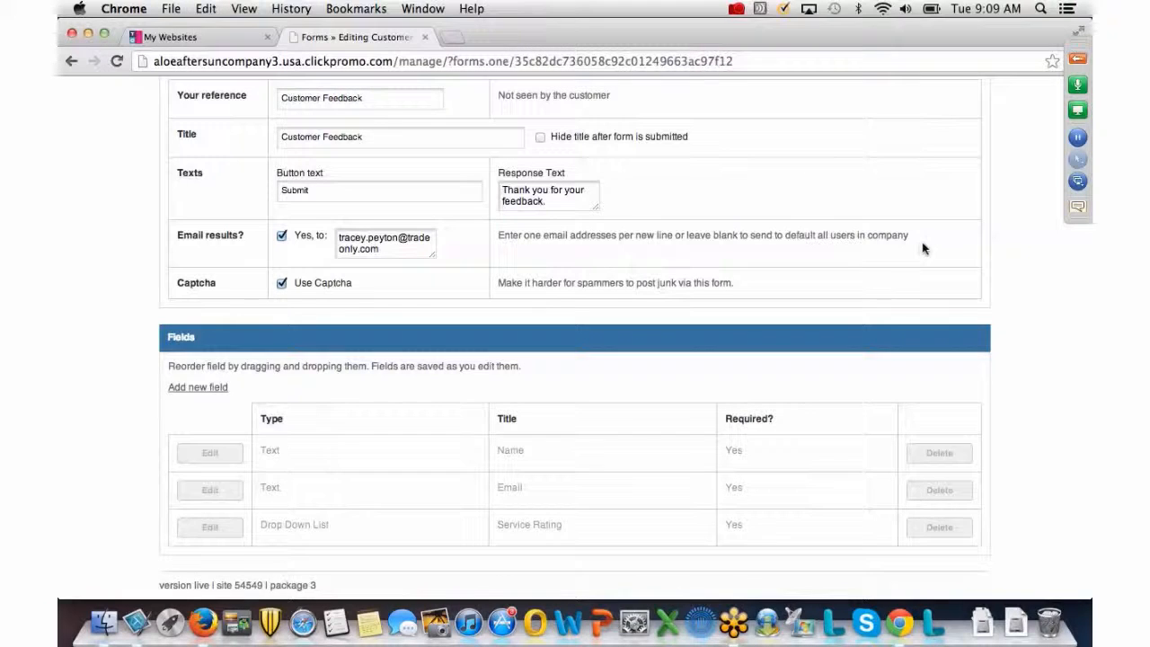
scroll(1006, 246, "down", 2)
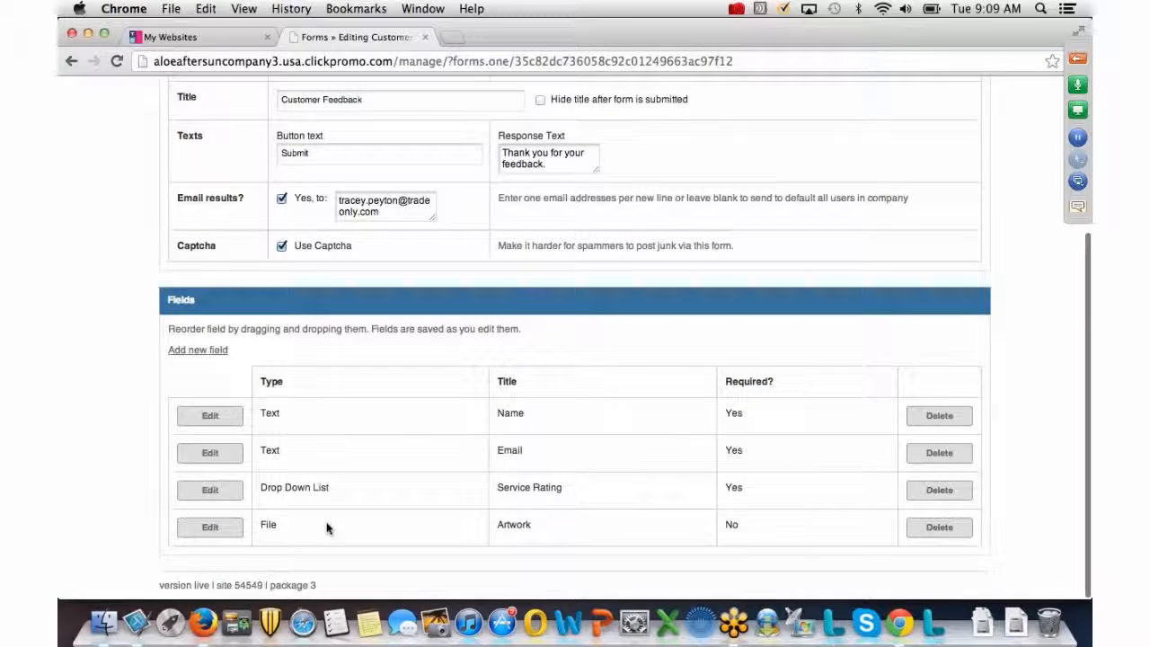
scroll(1047, 416, "up", 10)
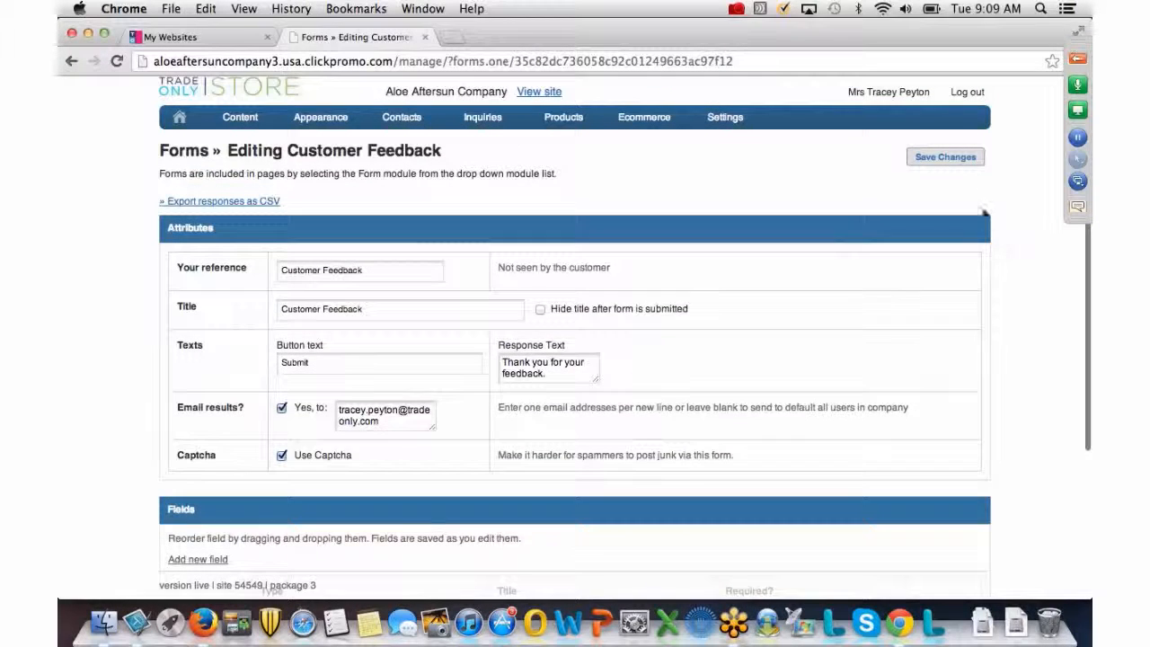
left_click(958, 159)
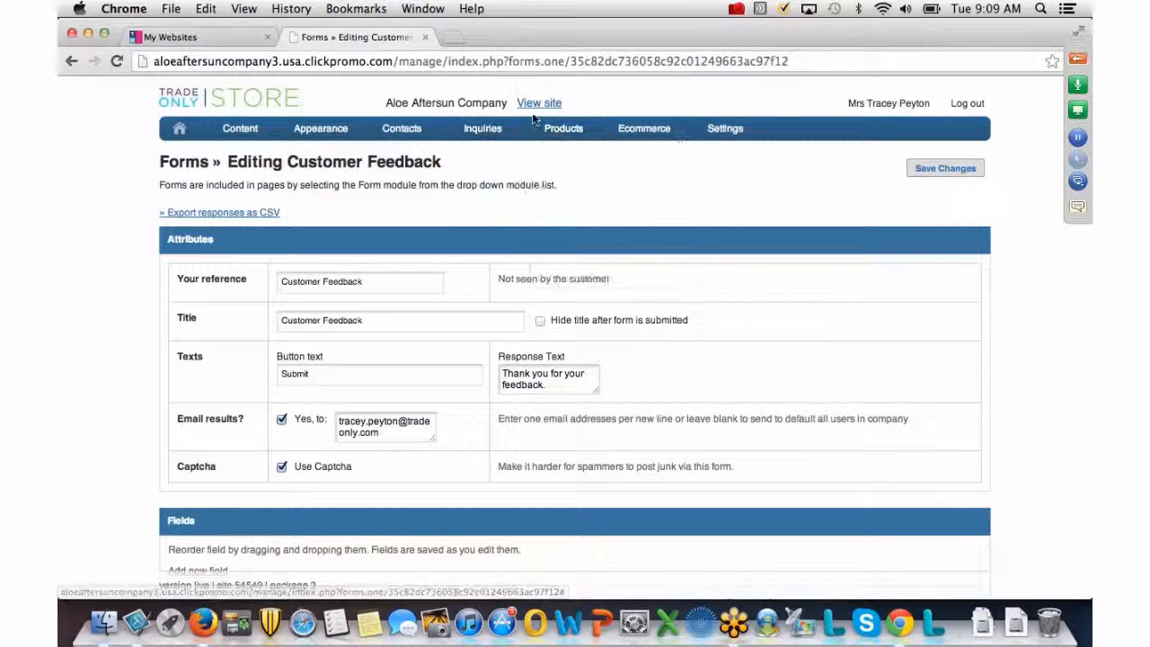
Start a new form with reference and title 'Request a Quote'.
mouse_move(563, 128)
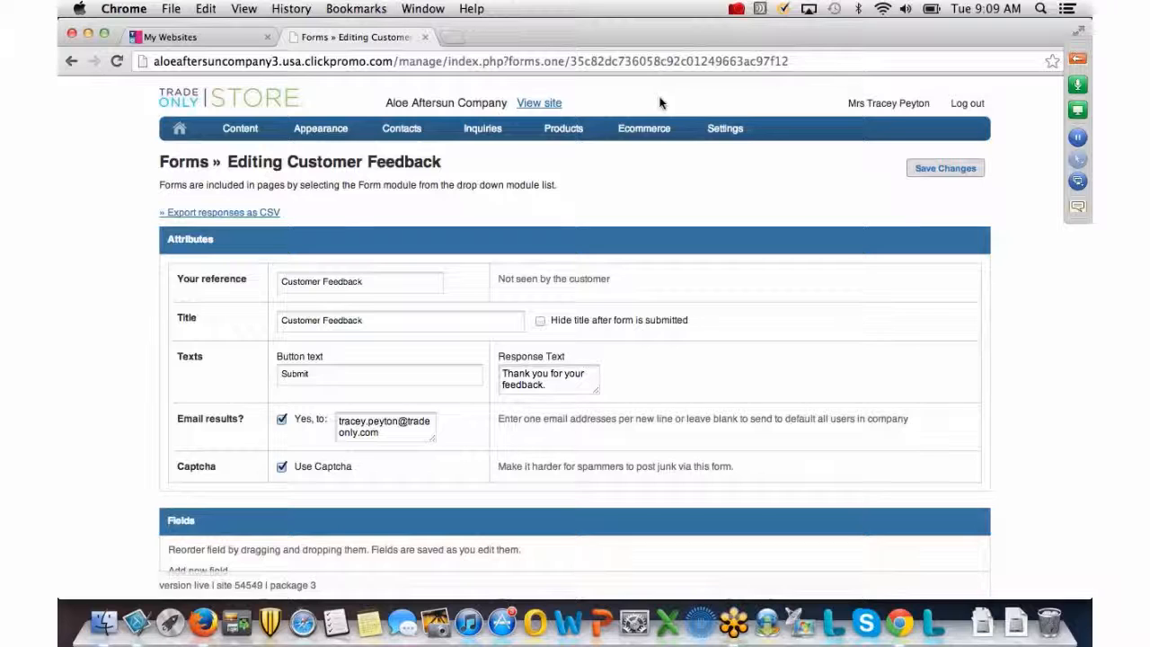
mouse_move(241, 134)
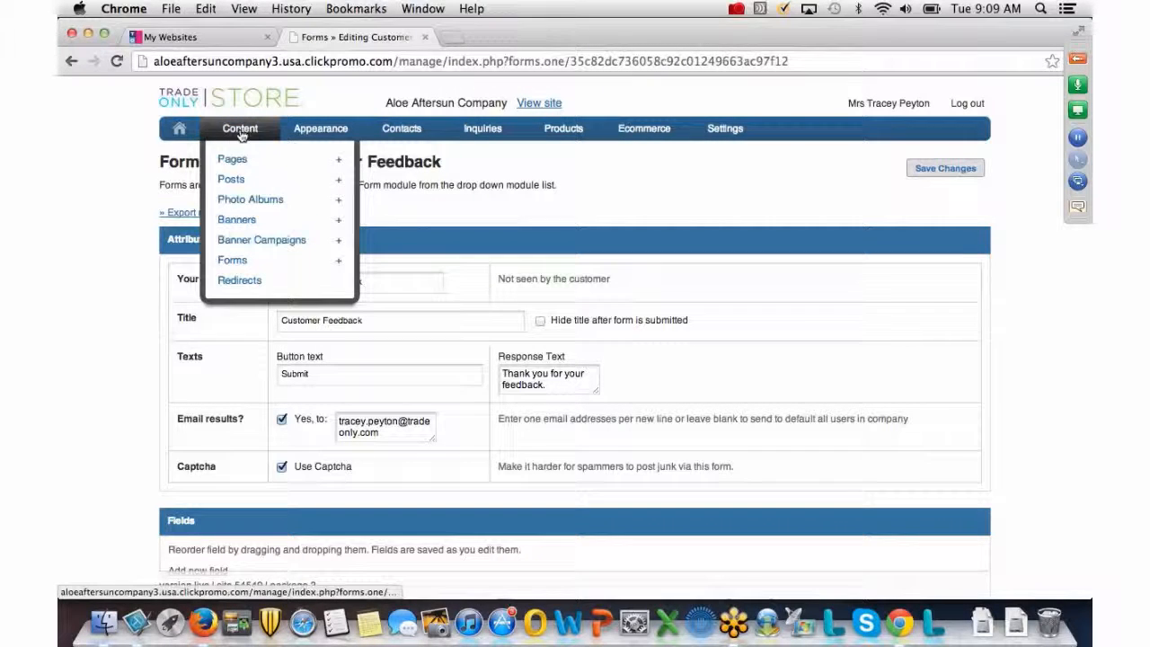
left_click(338, 263)
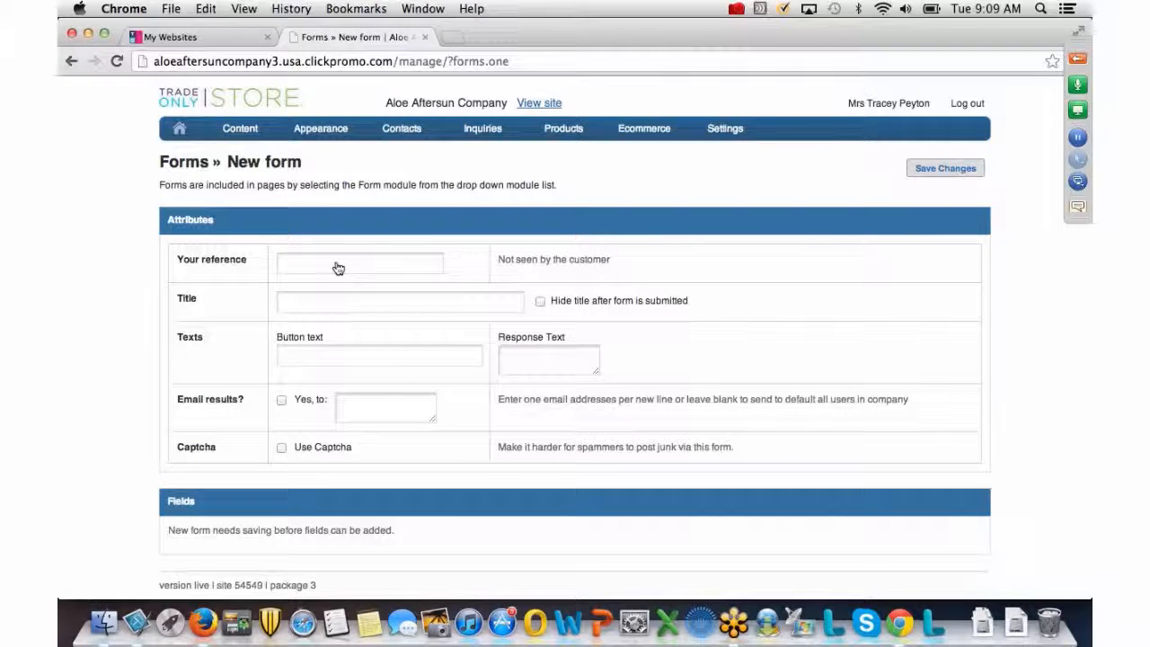
left_click(298, 263)
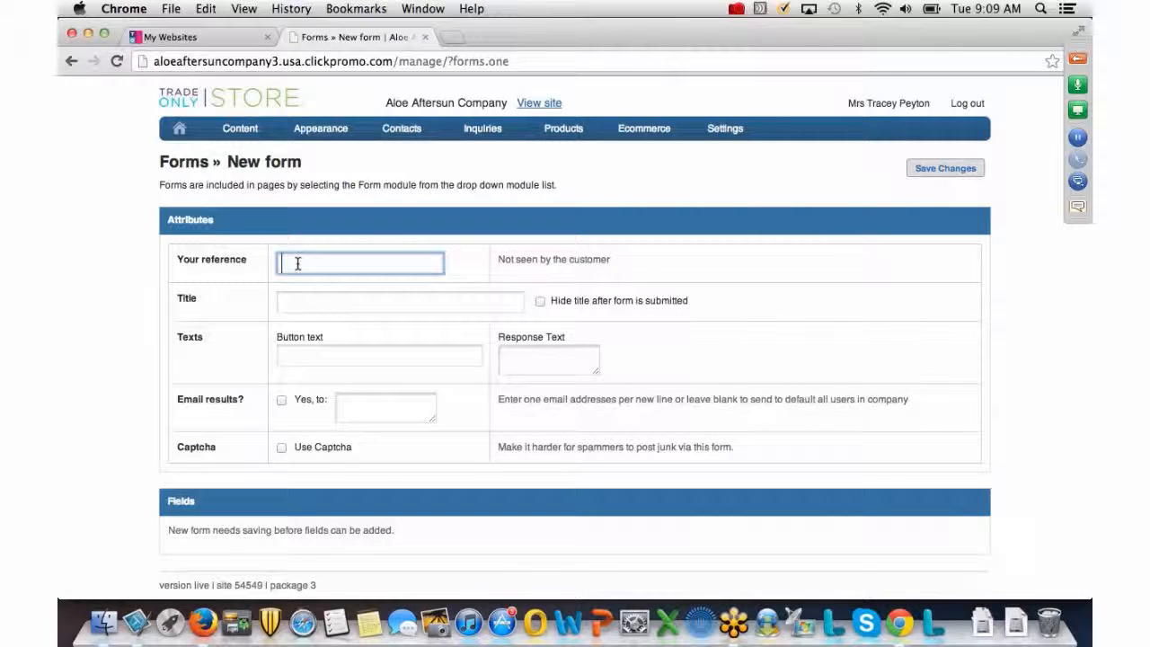
type("Reque")
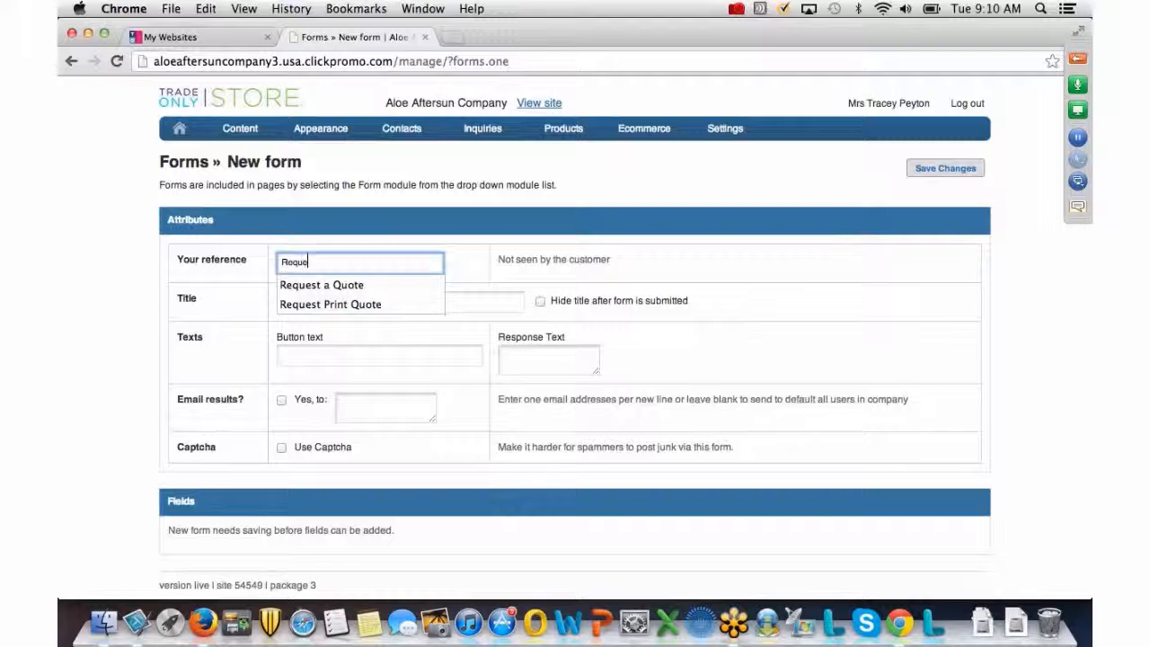
type("st a Qu")
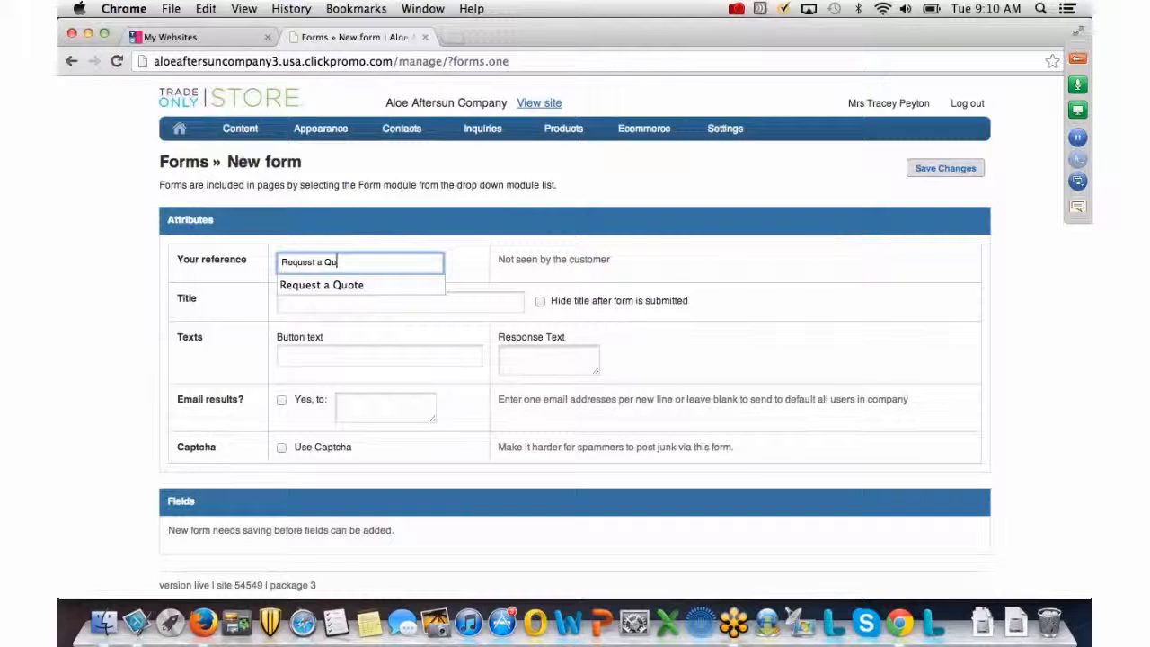
type("ote")
left_click(455, 302)
type("R")
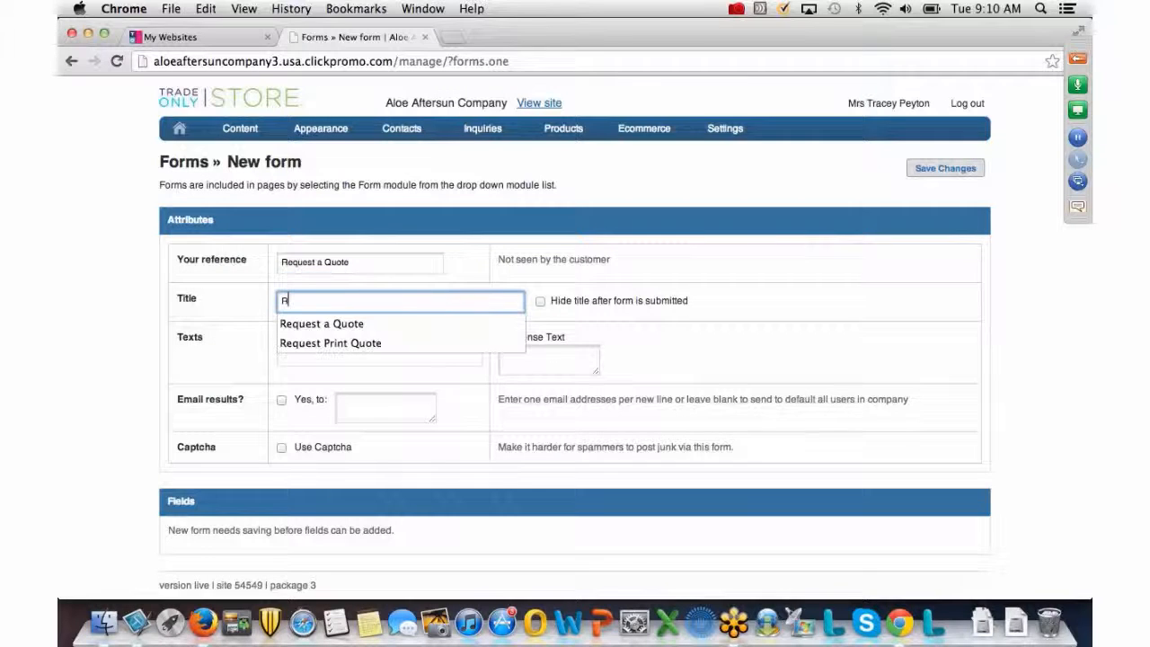
type("eque")
left_click(419, 323)
Set button text 'Submit', response 'Thank you for your inquiry', emailed results to the admin address, captcha, and save.
left_click(349, 355)
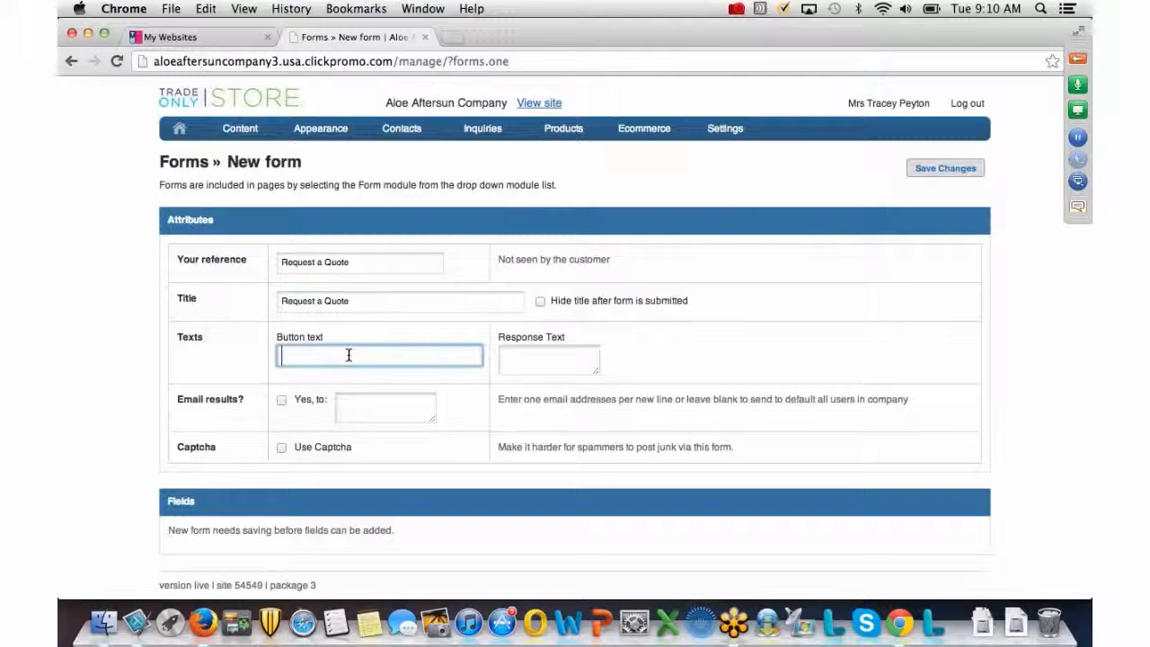
type("Submit")
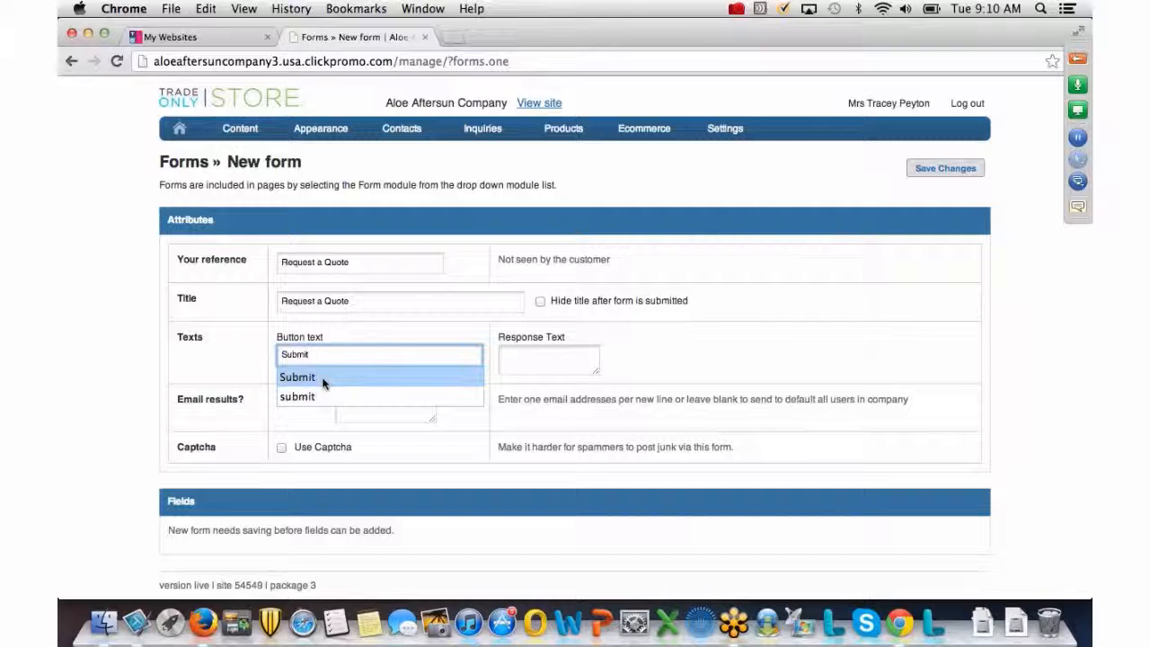
left_click(529, 366)
type("T")
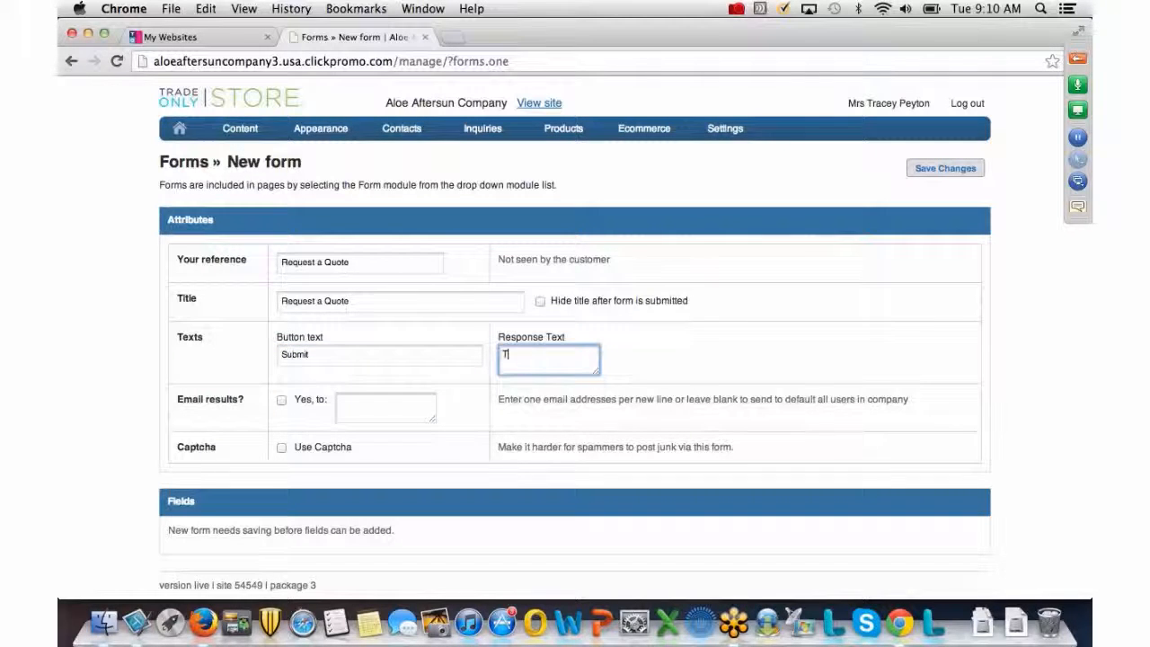
type("hank you for your in")
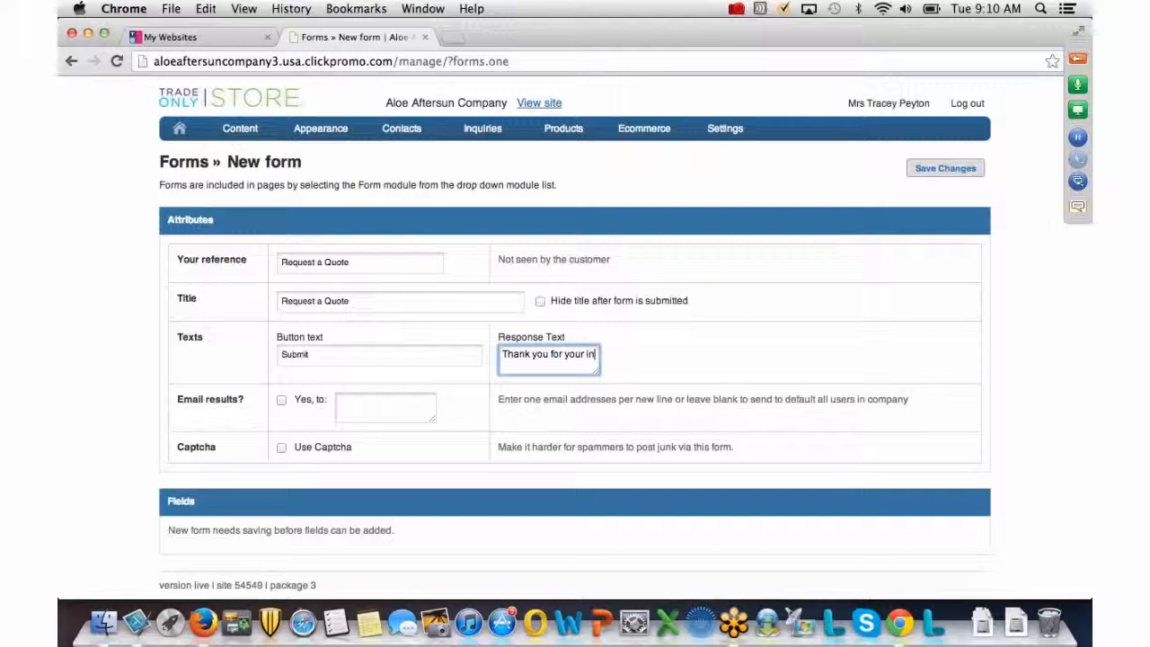
type("quiry.")
left_click(281, 399)
left_click(346, 402)
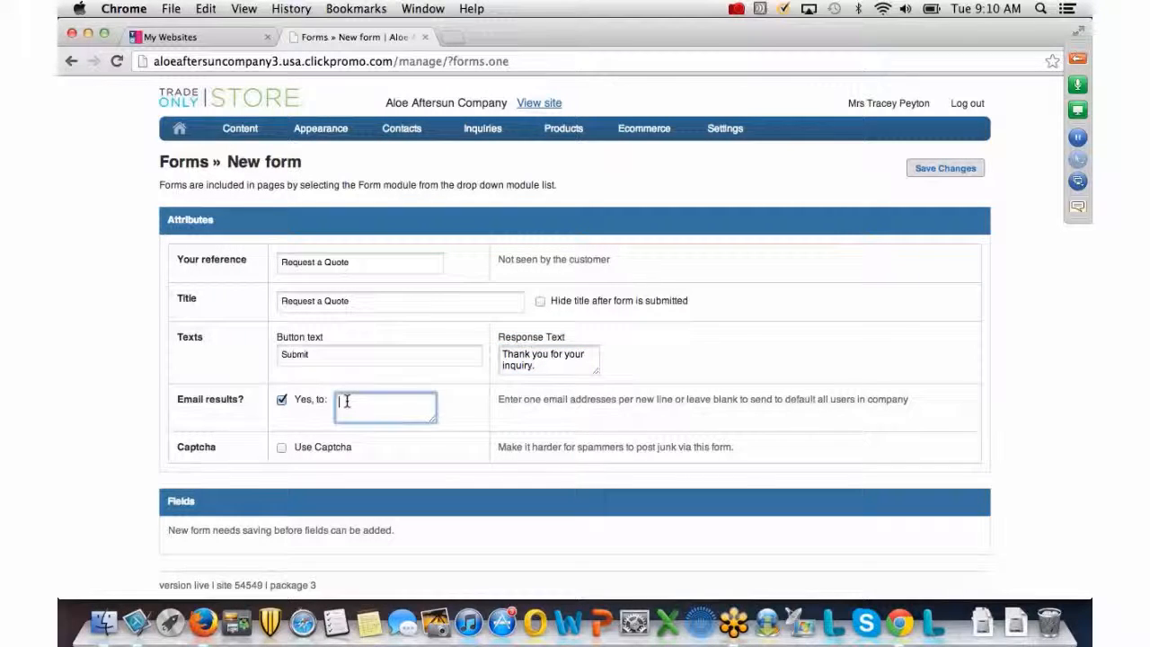
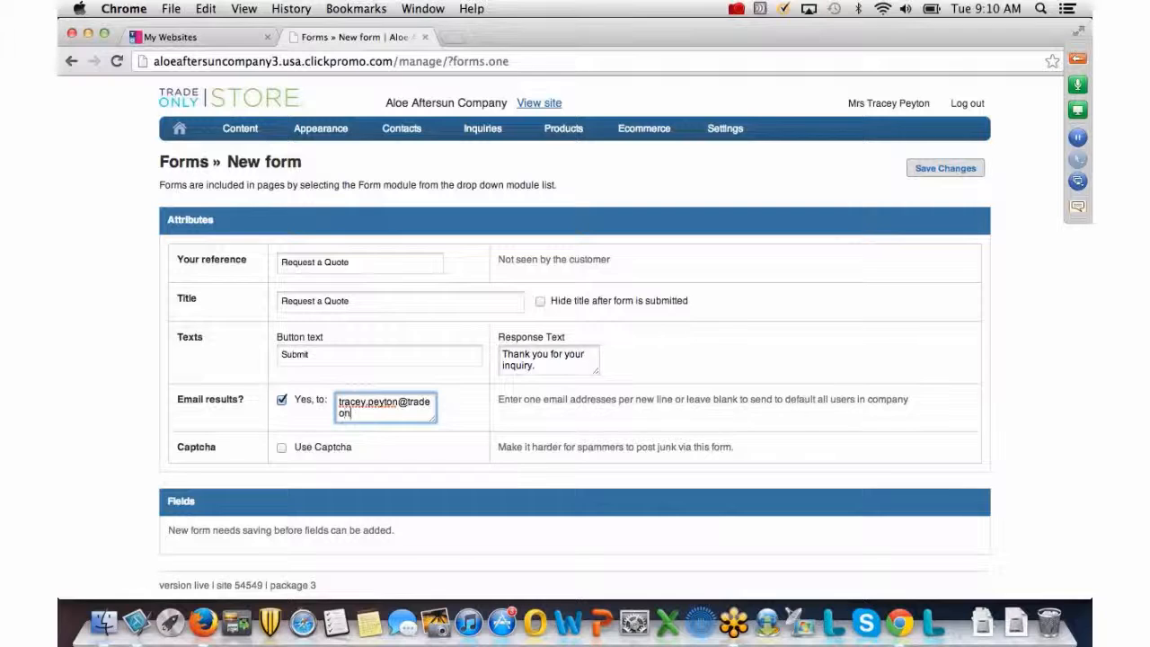
left_click(281, 448)
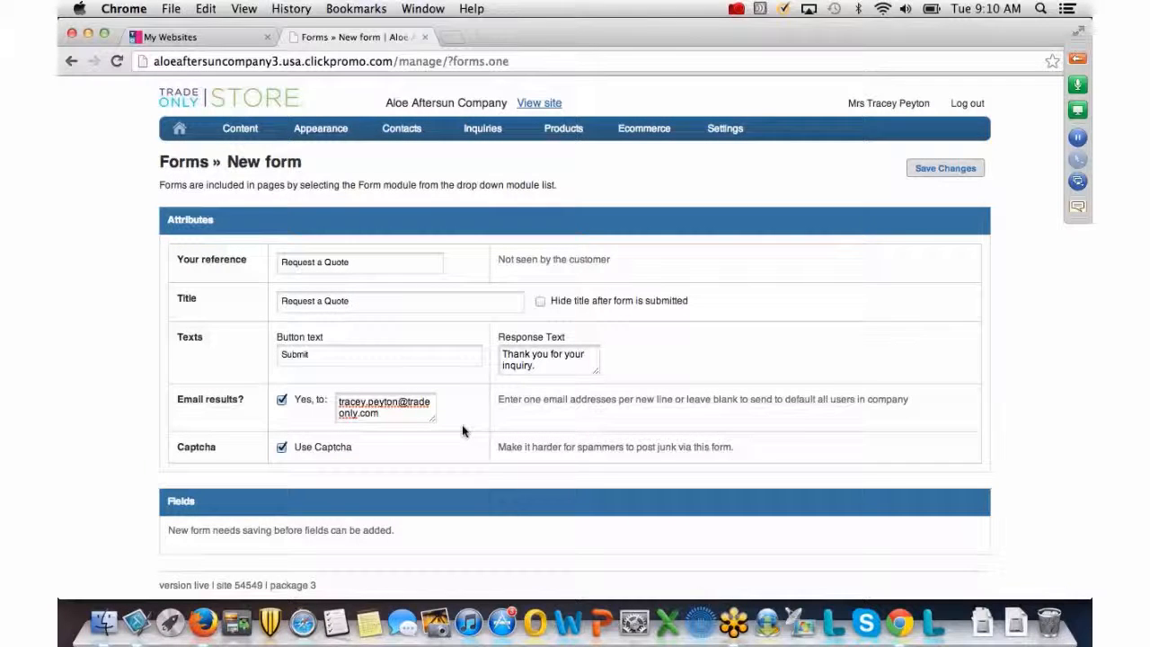
left_click(950, 170)
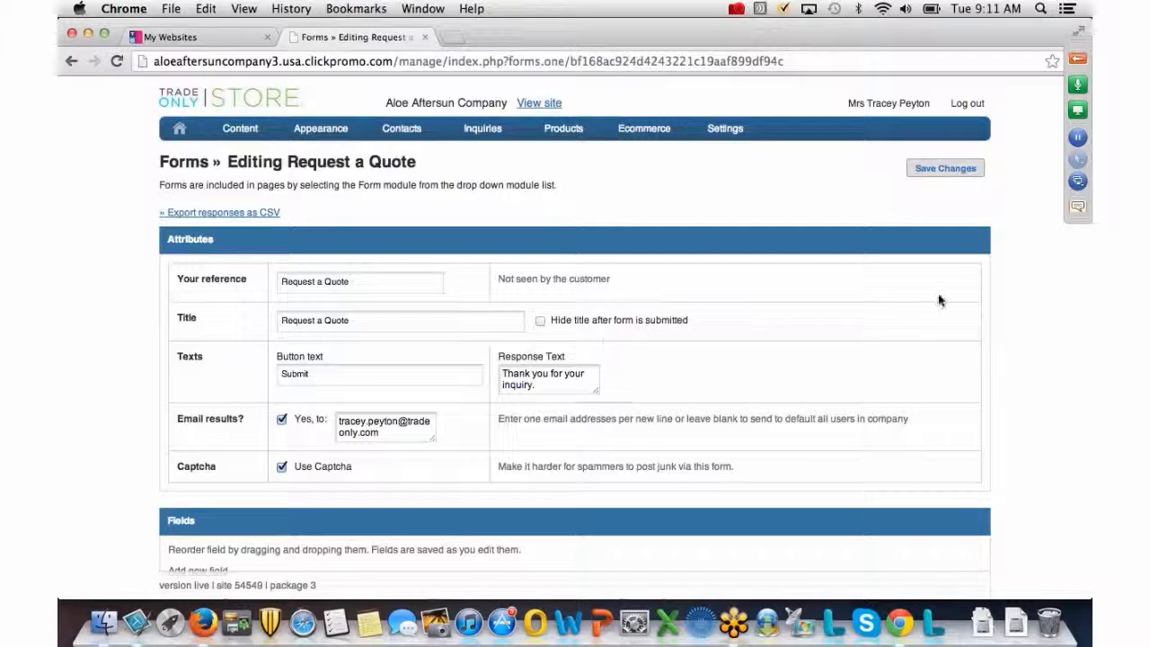
Add a required Text field titled 'Company Name' to the Request a Quote form.
scroll(1029, 290, "down", 2)
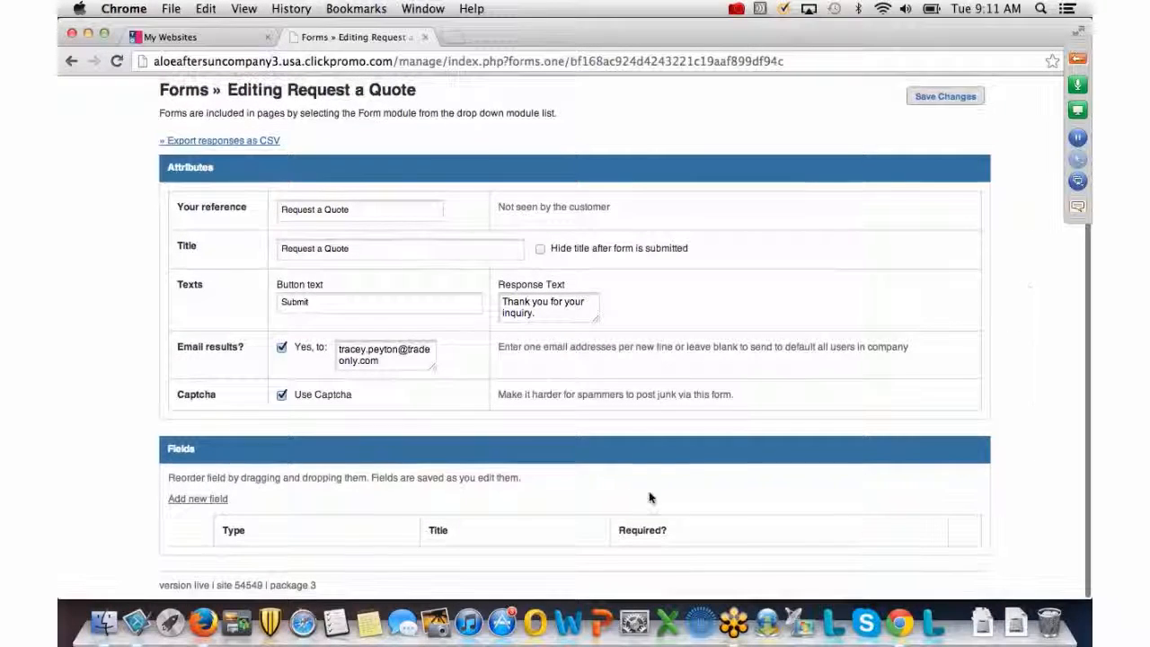
left_click(199, 506)
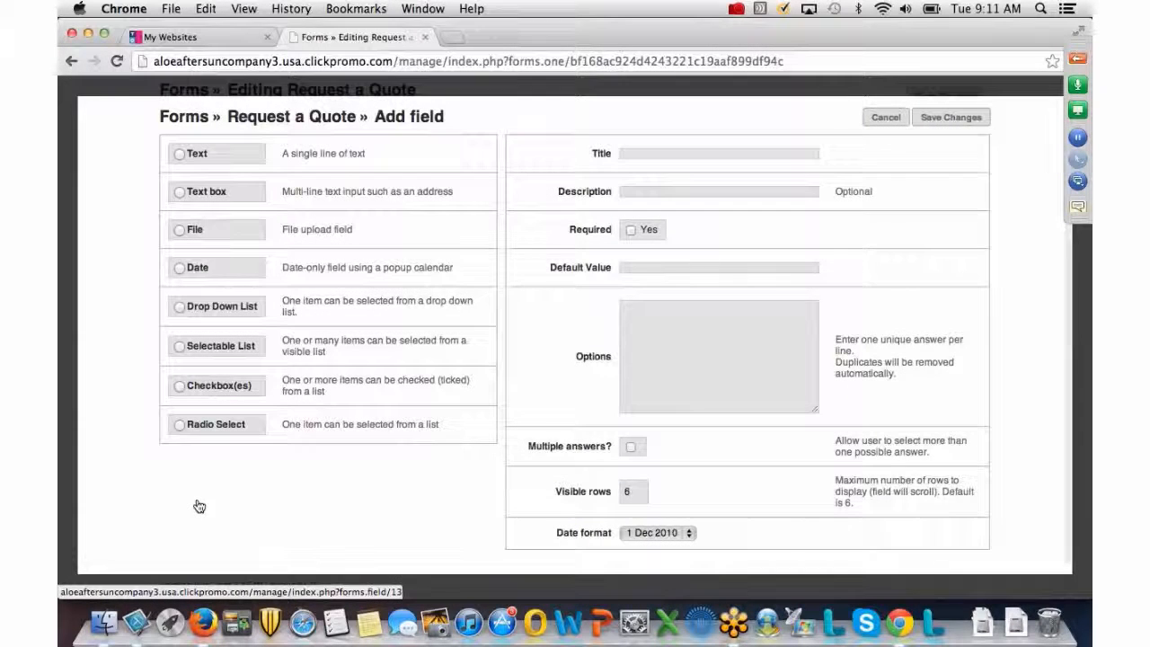
left_click(190, 156)
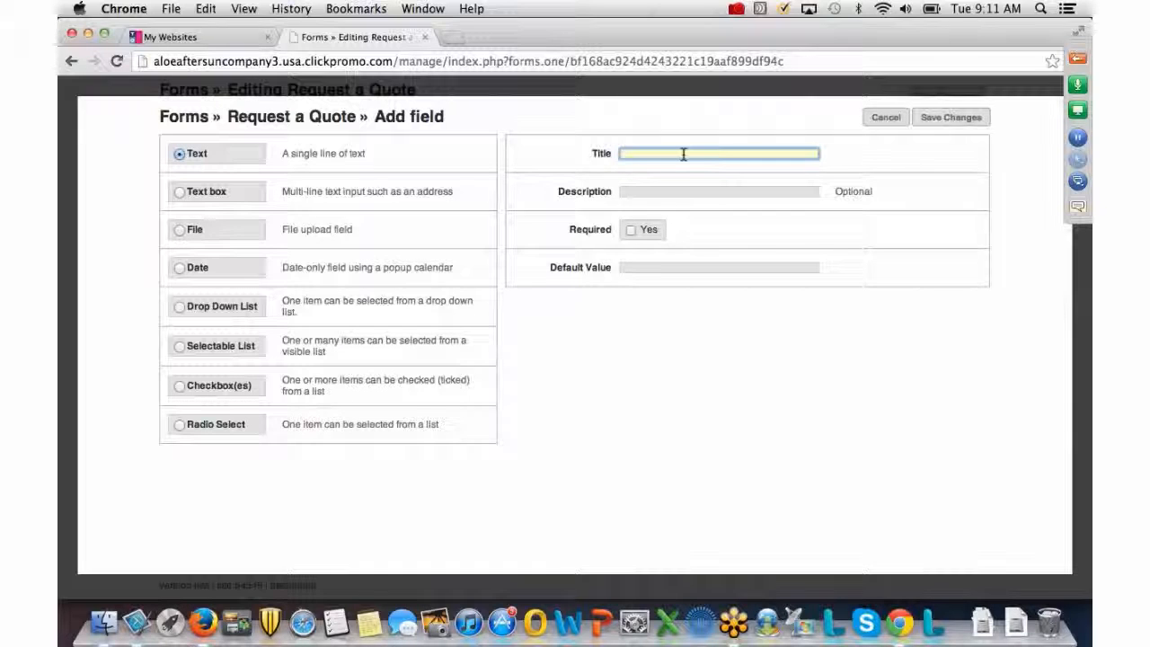
type("Company")
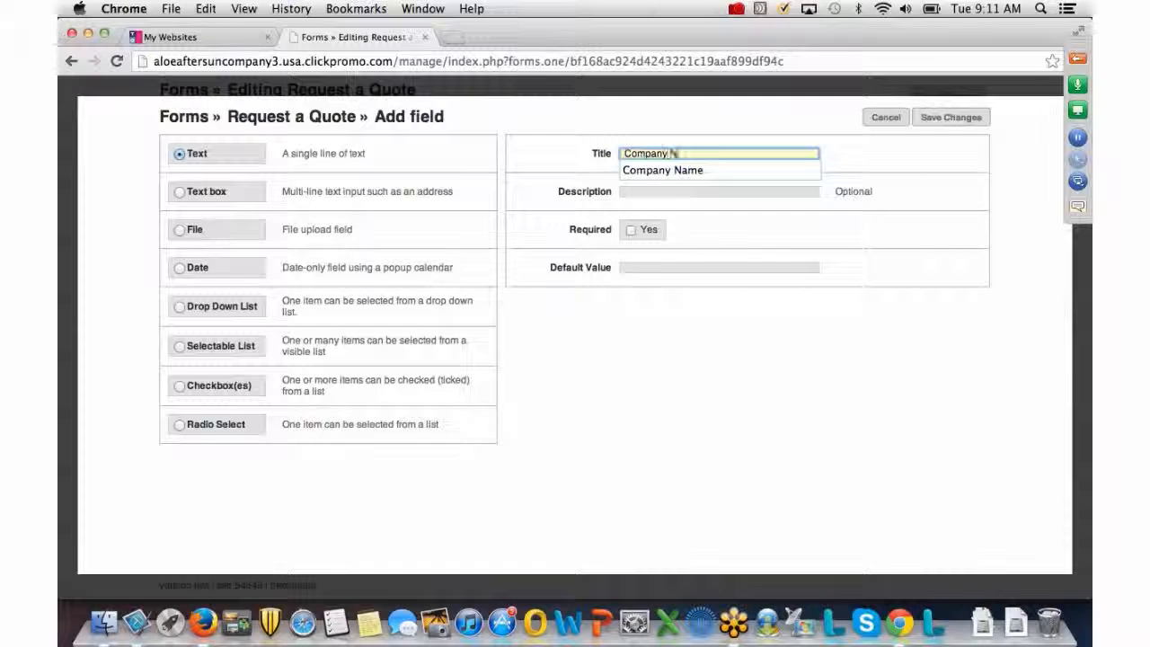
type(" Name")
left_click(630, 230)
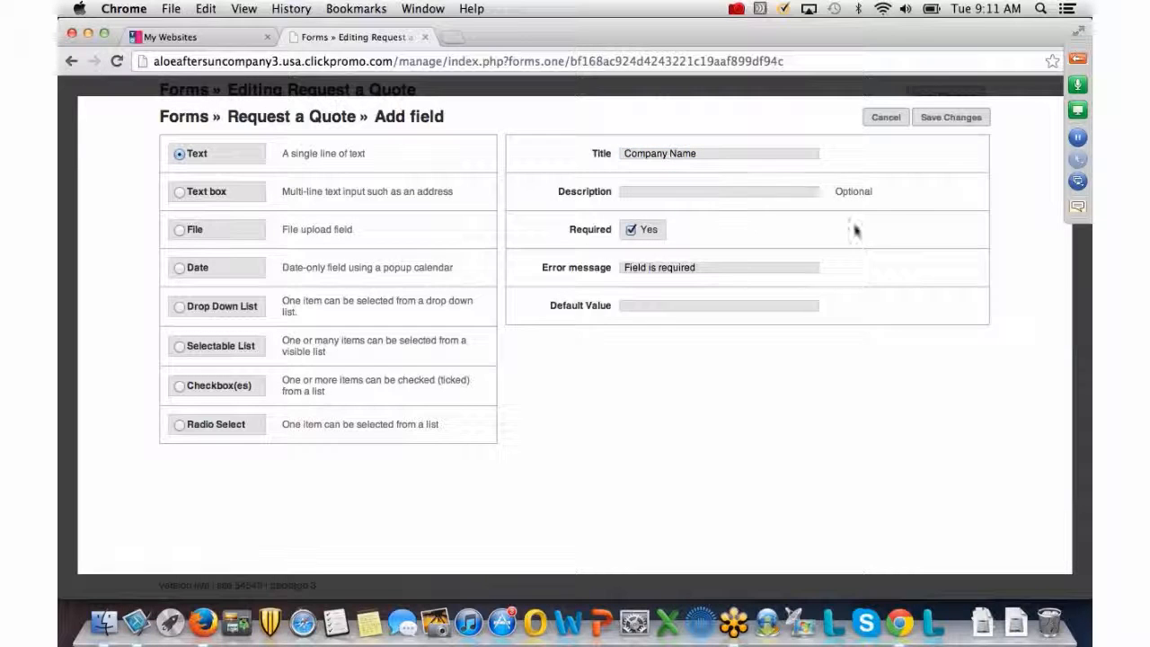
left_click(961, 121)
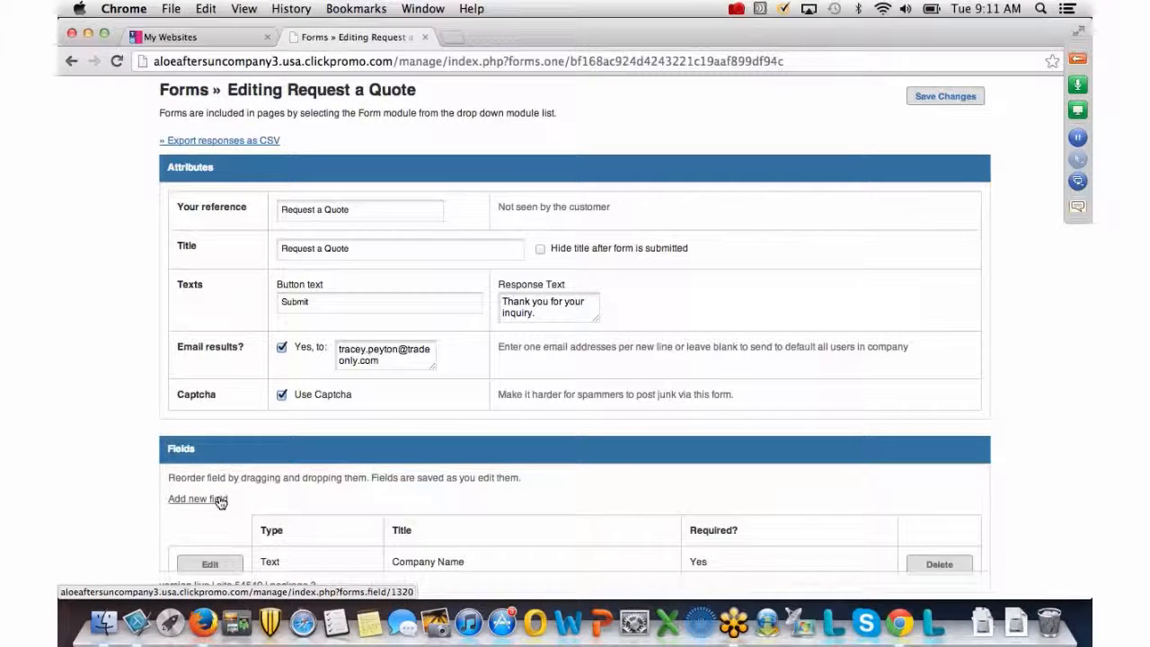
Add a required Text field titled 'Contact Name' and save it.
left_click(220, 500)
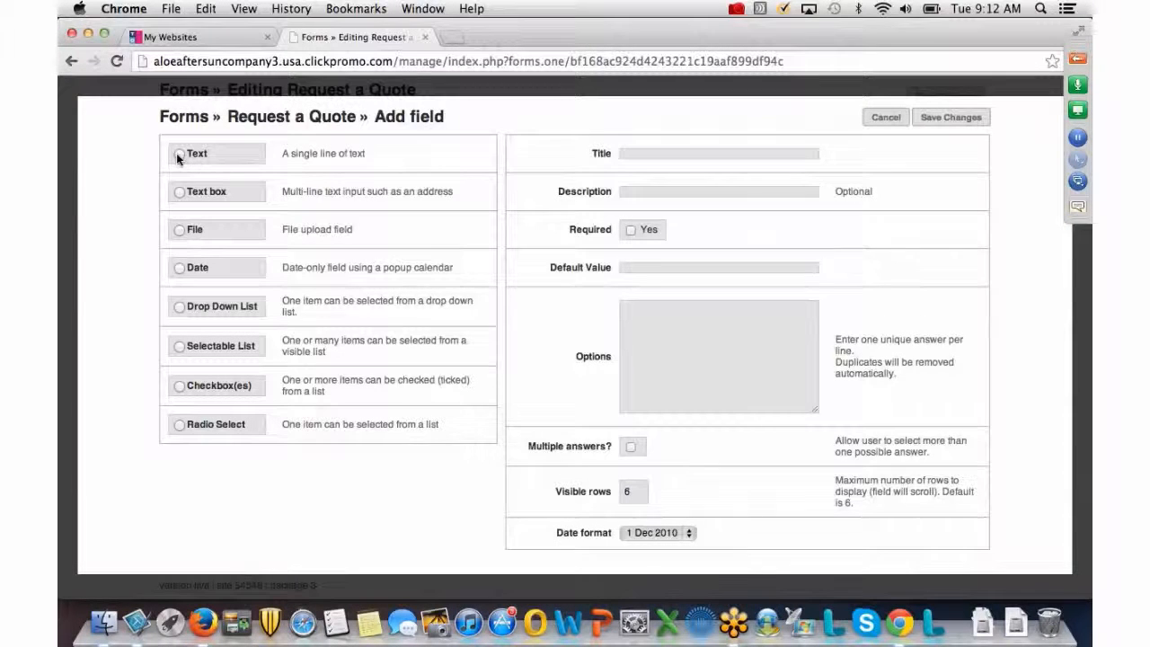
left_click(178, 154)
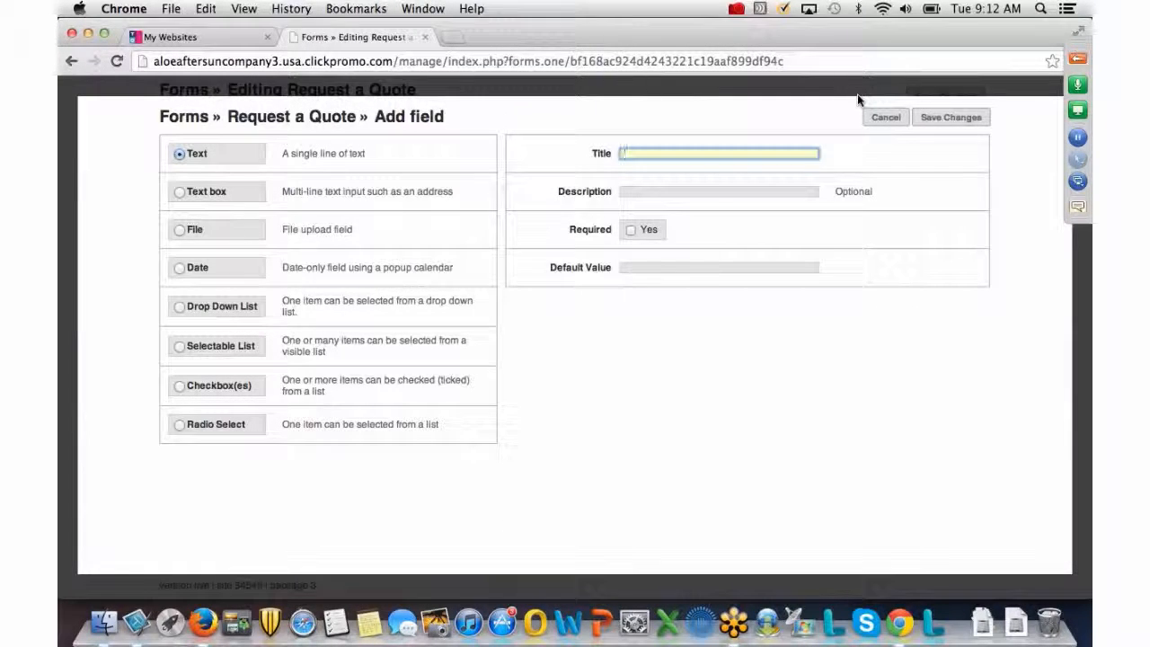
type("Contact Na")
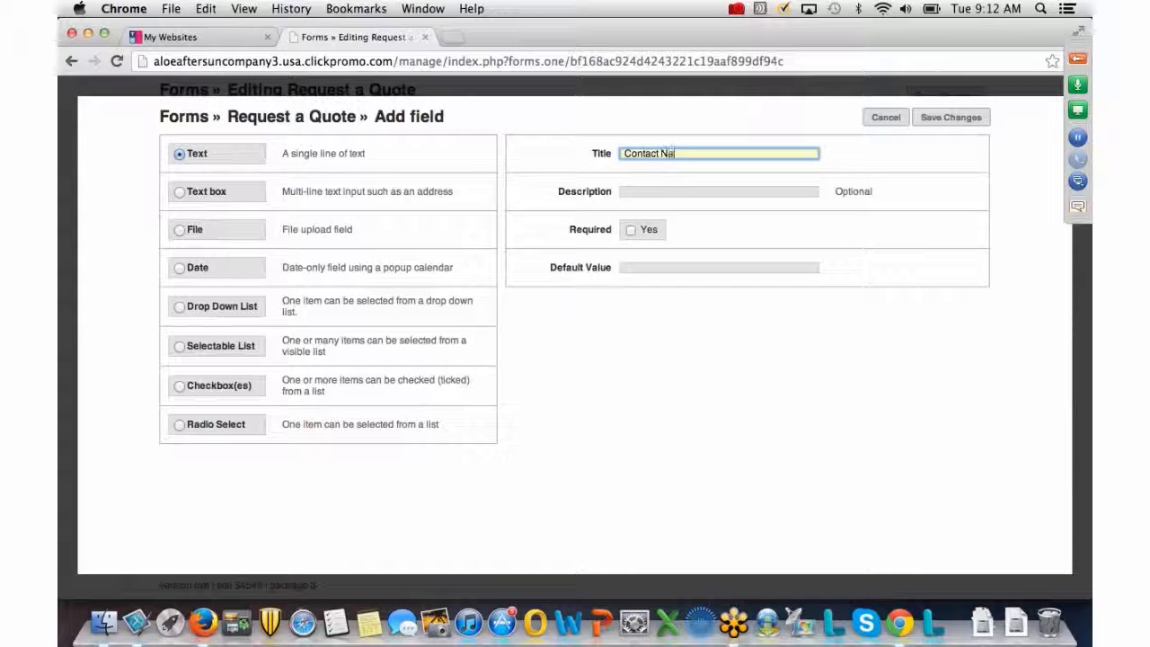
type("me")
left_click(631, 230)
left_click(948, 117)
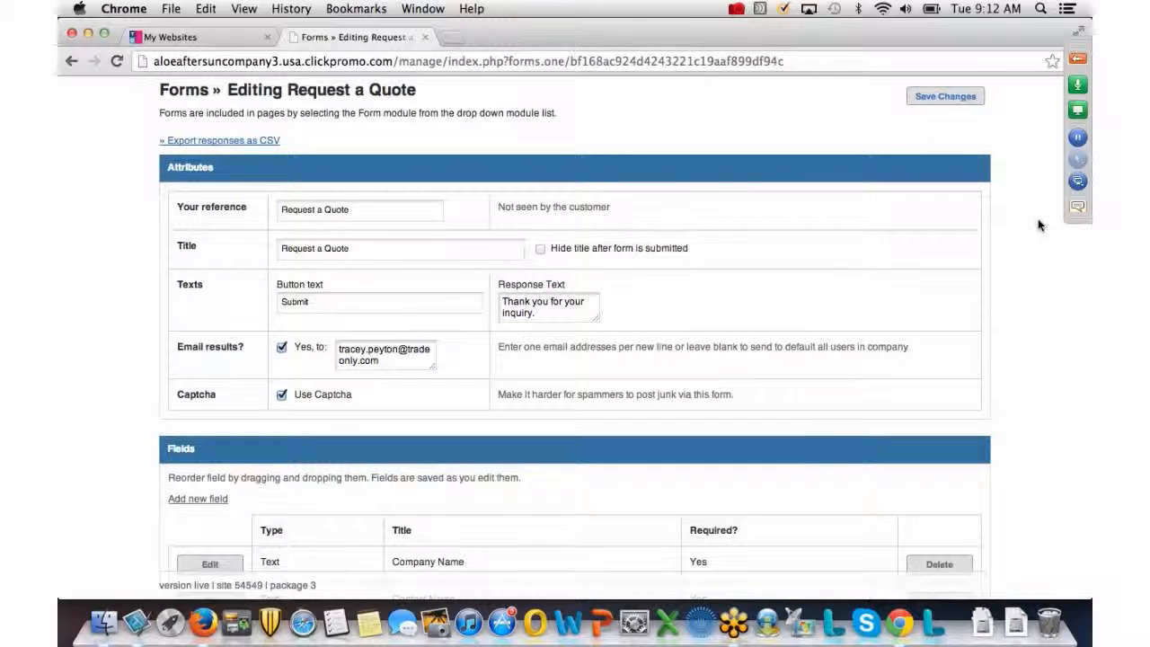
Add a required Text field titled 'Email', choosing the suggested title, and save it.
scroll(1038, 221, "down", 3)
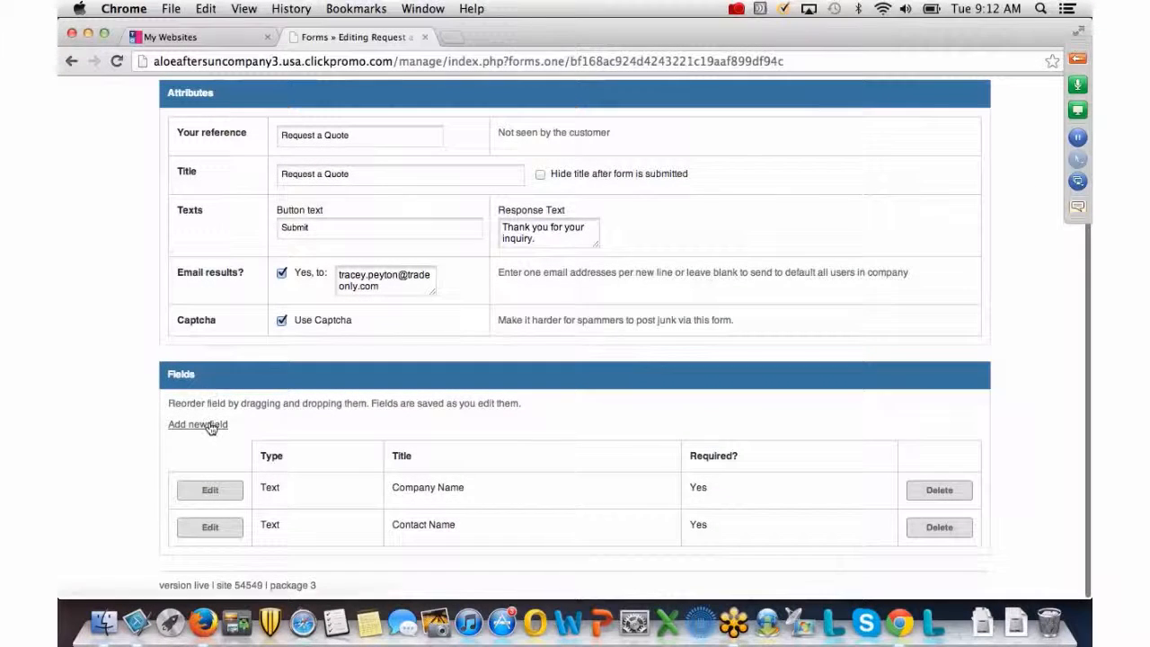
left_click(209, 425)
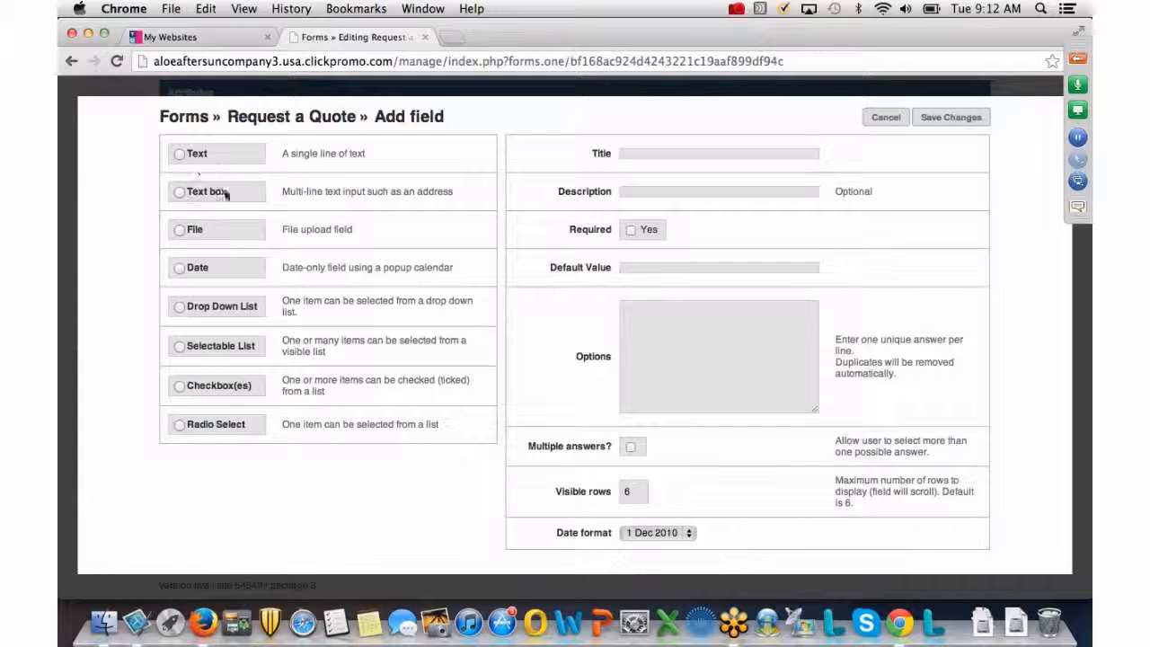
left_click(180, 154)
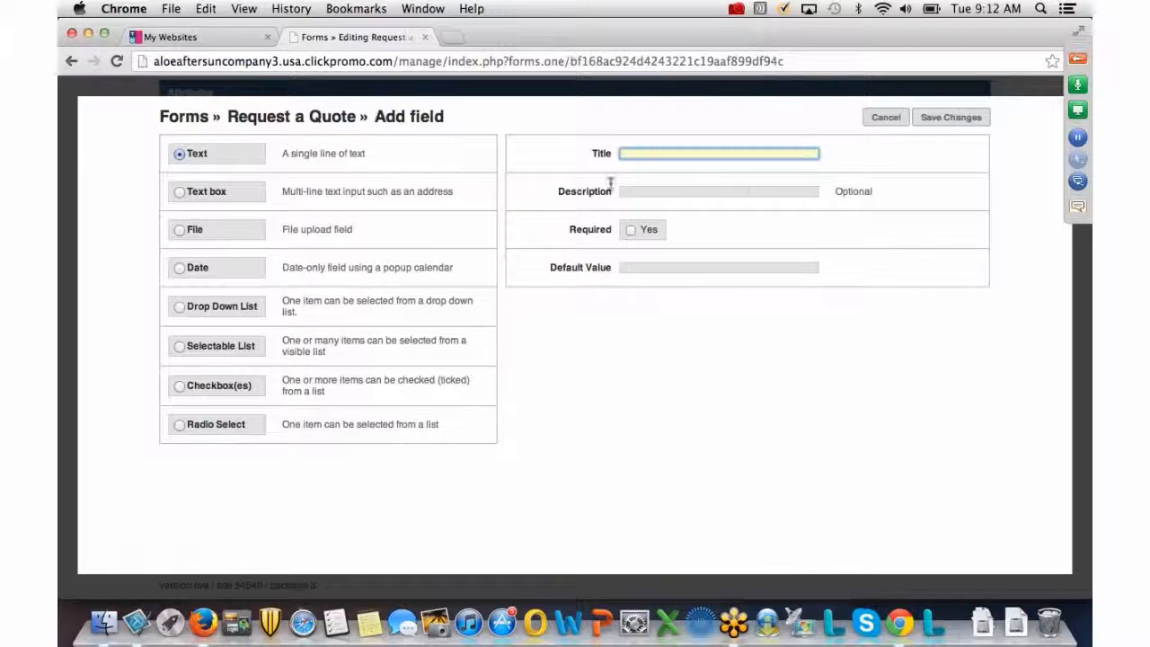
type("Ema")
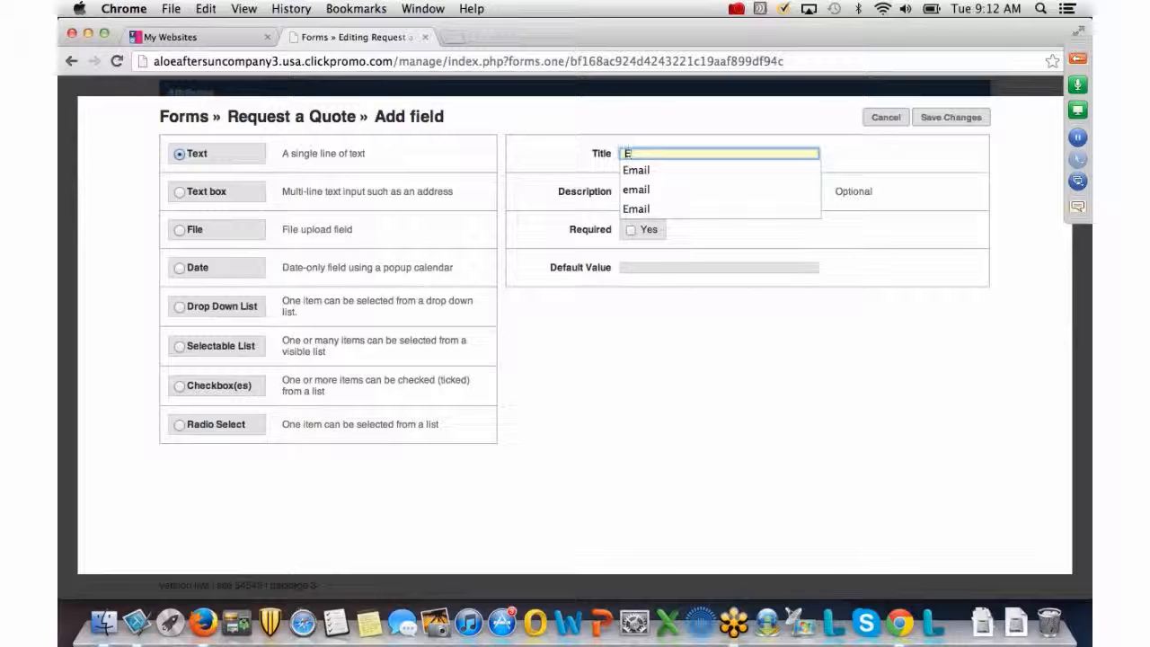
left_click(735, 171)
left_click(630, 230)
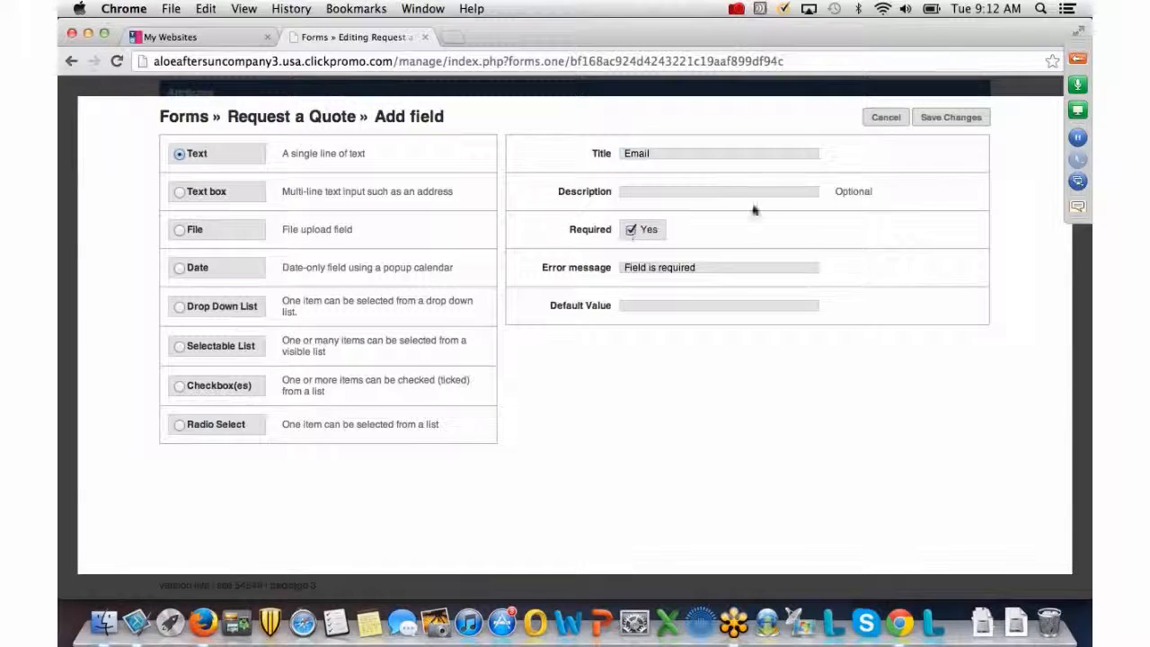
left_click(951, 118)
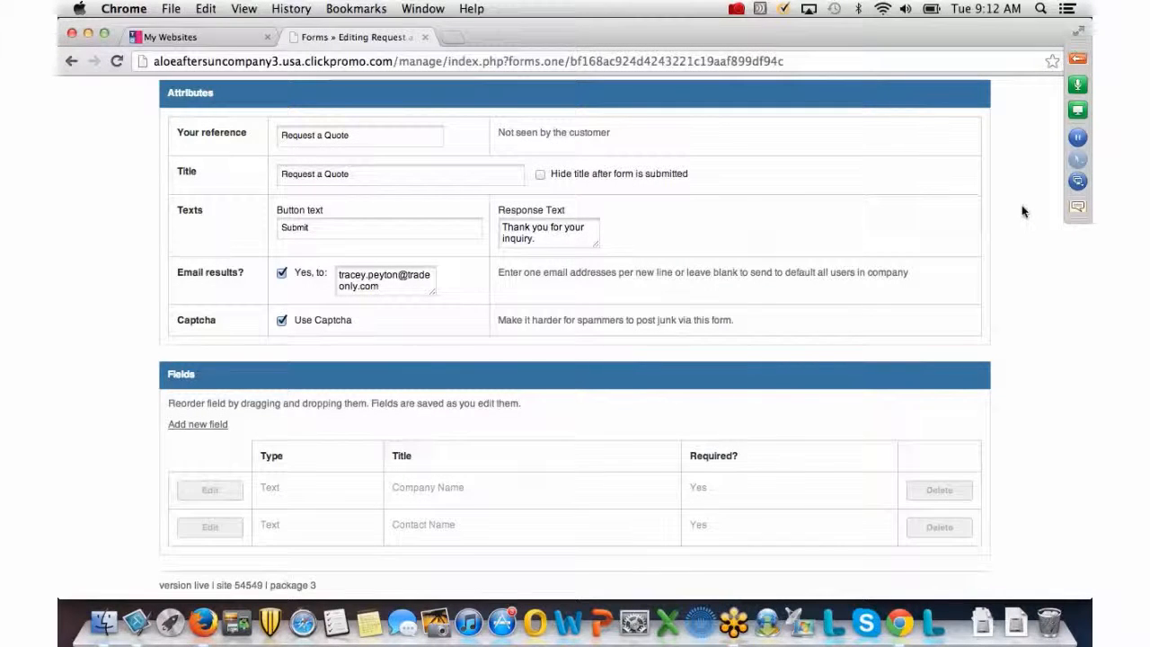
scroll(1023, 212, "down", 1)
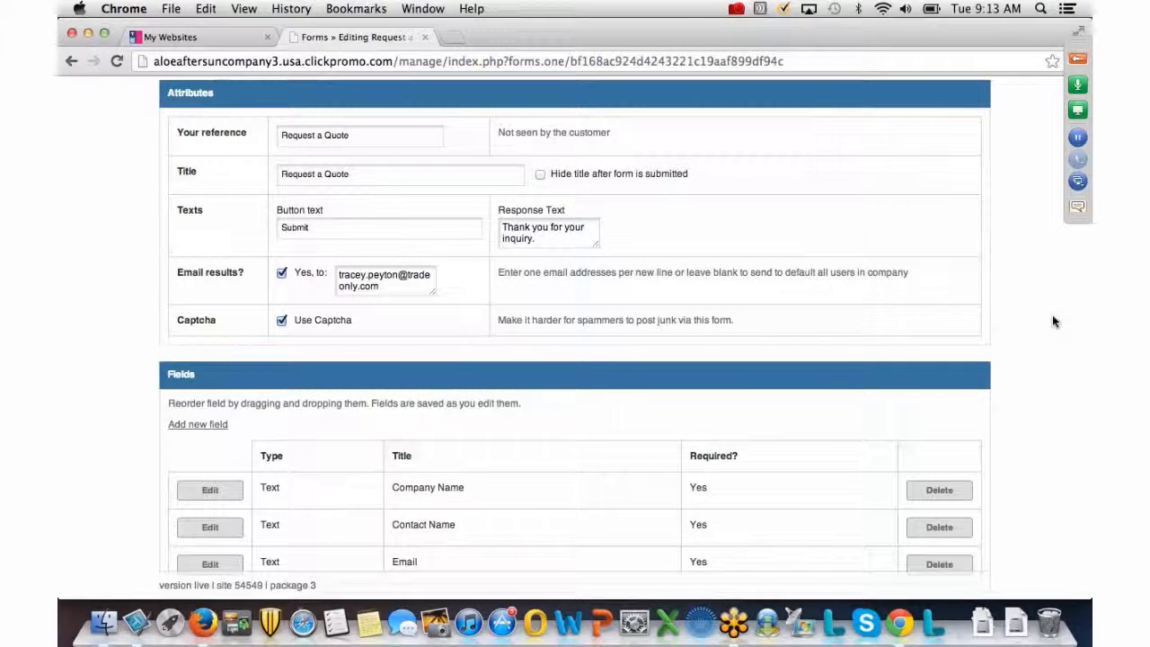
Start a new field on the Request a Quote form from the Fields list.
left_click(192, 430)
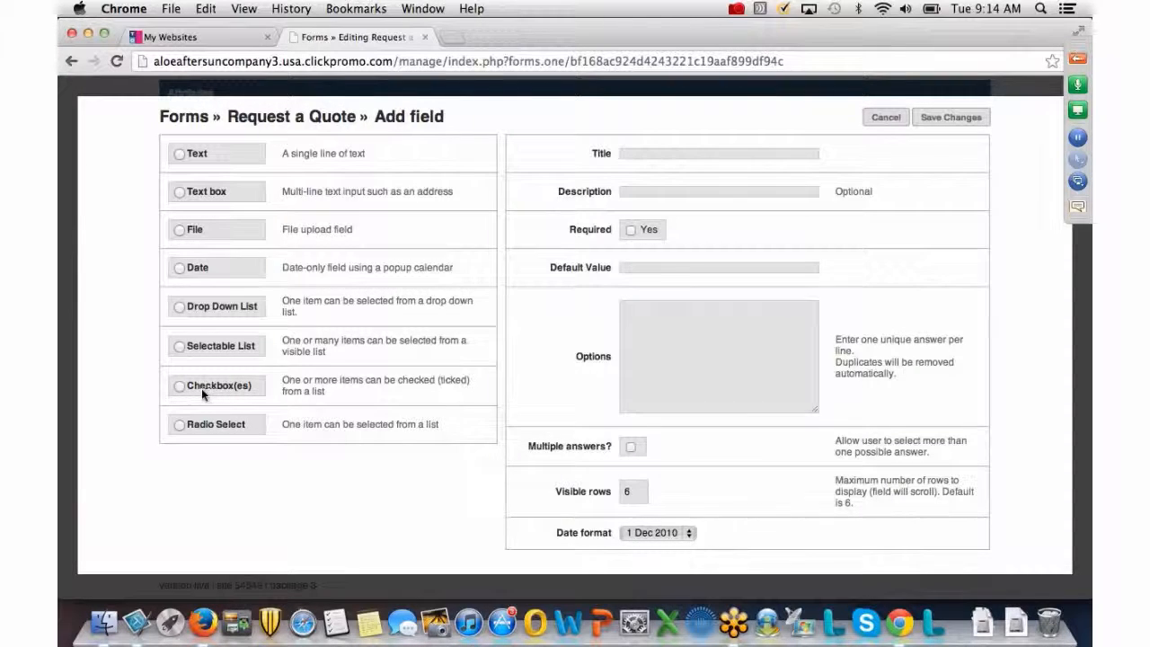
Make the new field a required Checkbox(es) field titled 'Product Categories'.
left_click(179, 387)
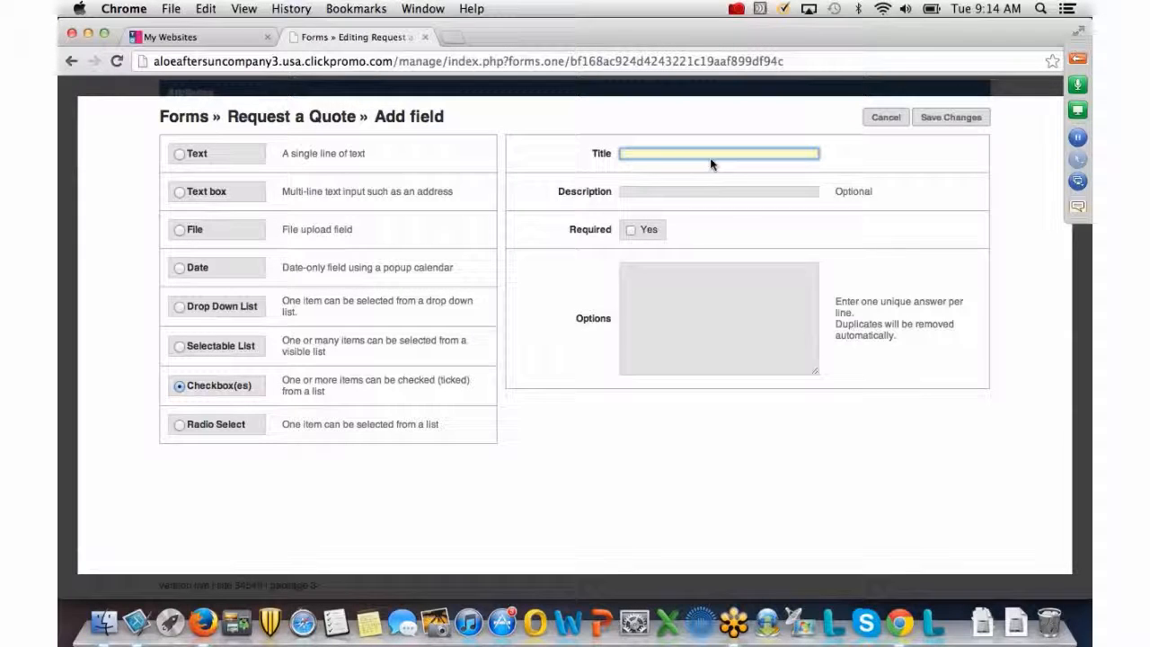
type("P")
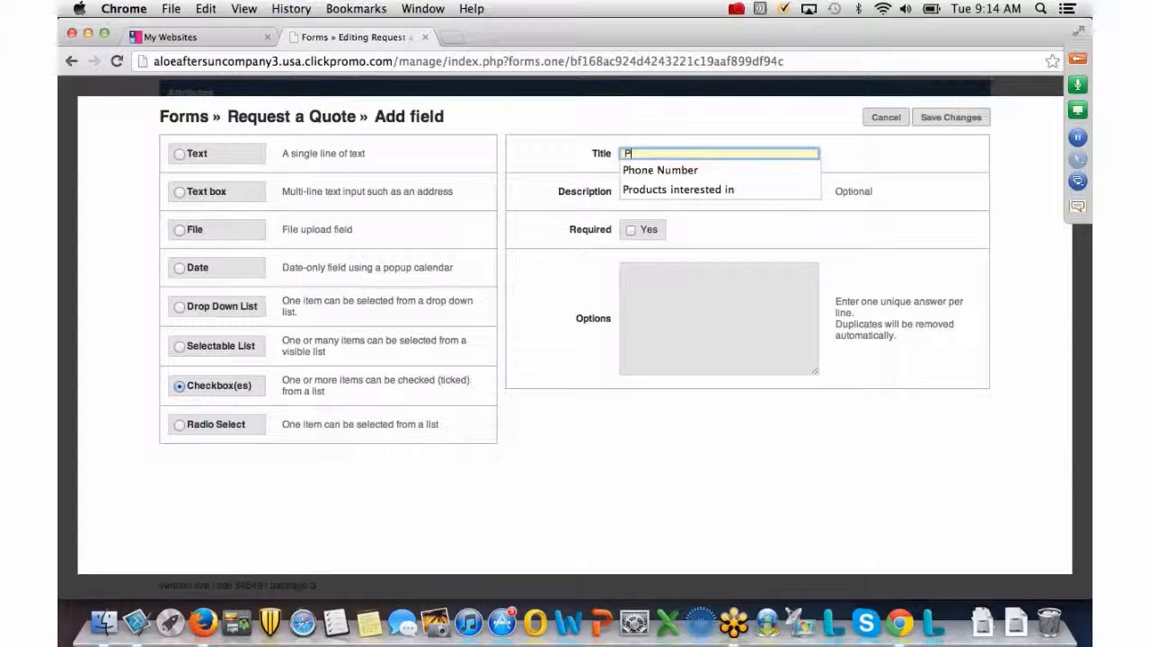
key("BackSpace")
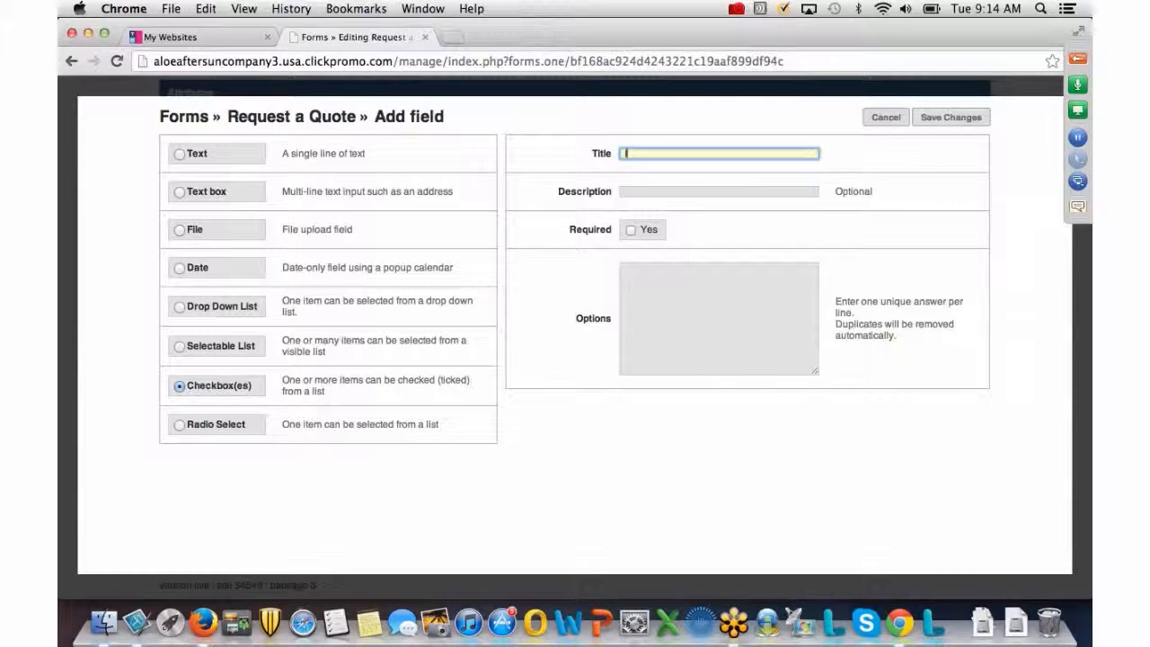
type("Prod")
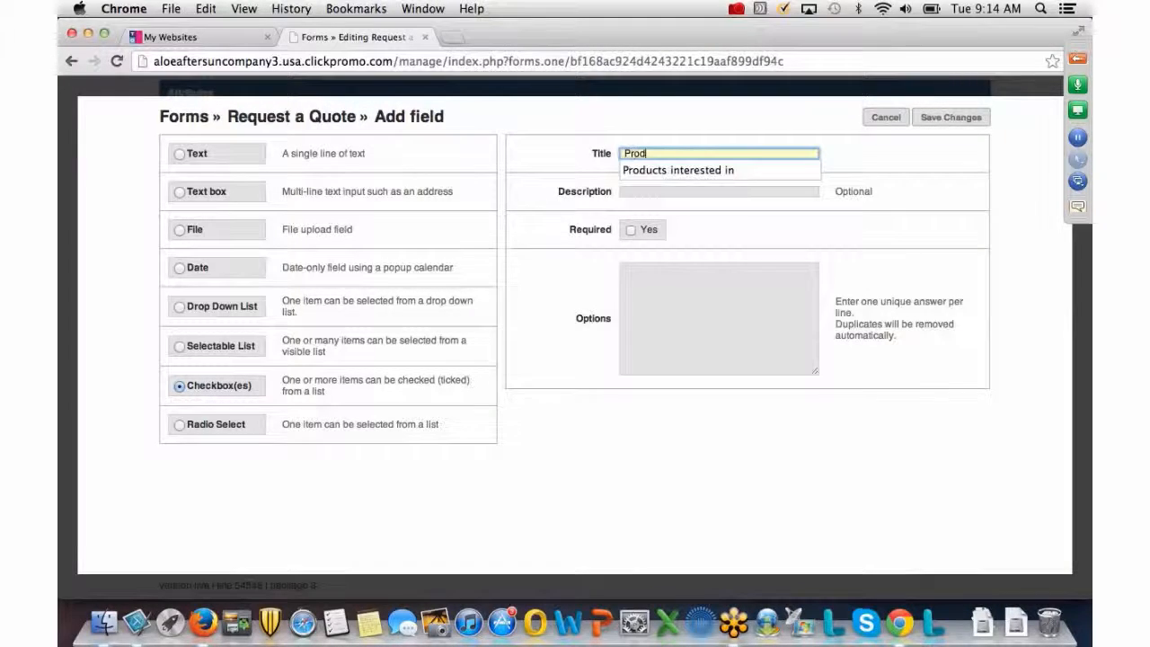
type("uct C")
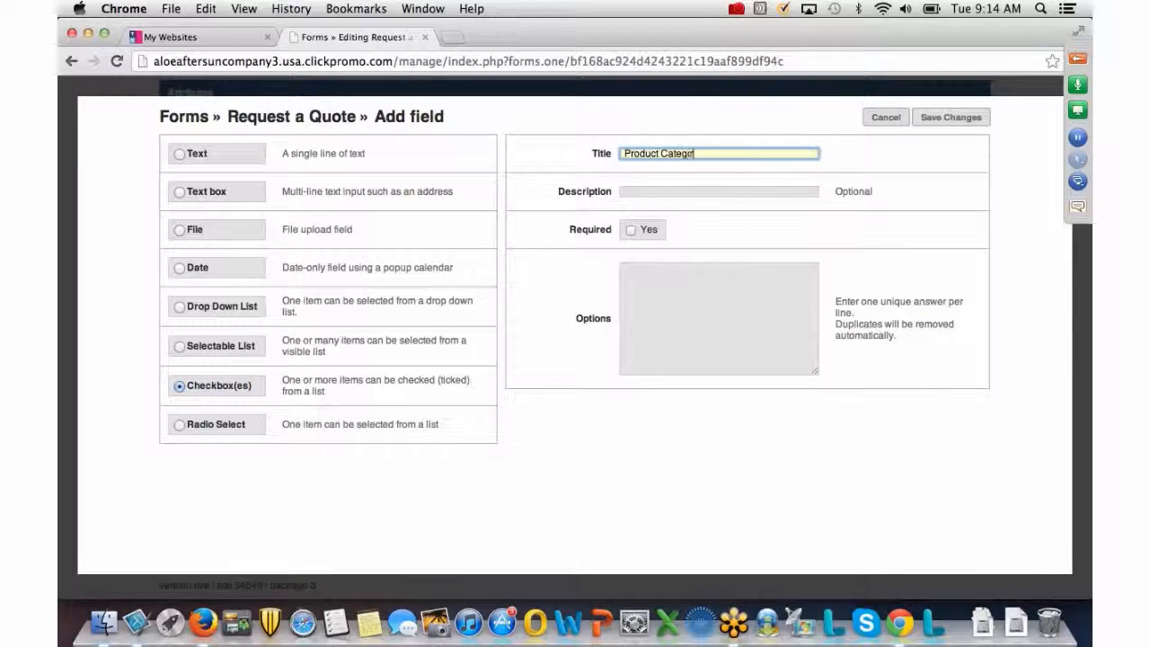
type("ategory")
key("BackSpace")
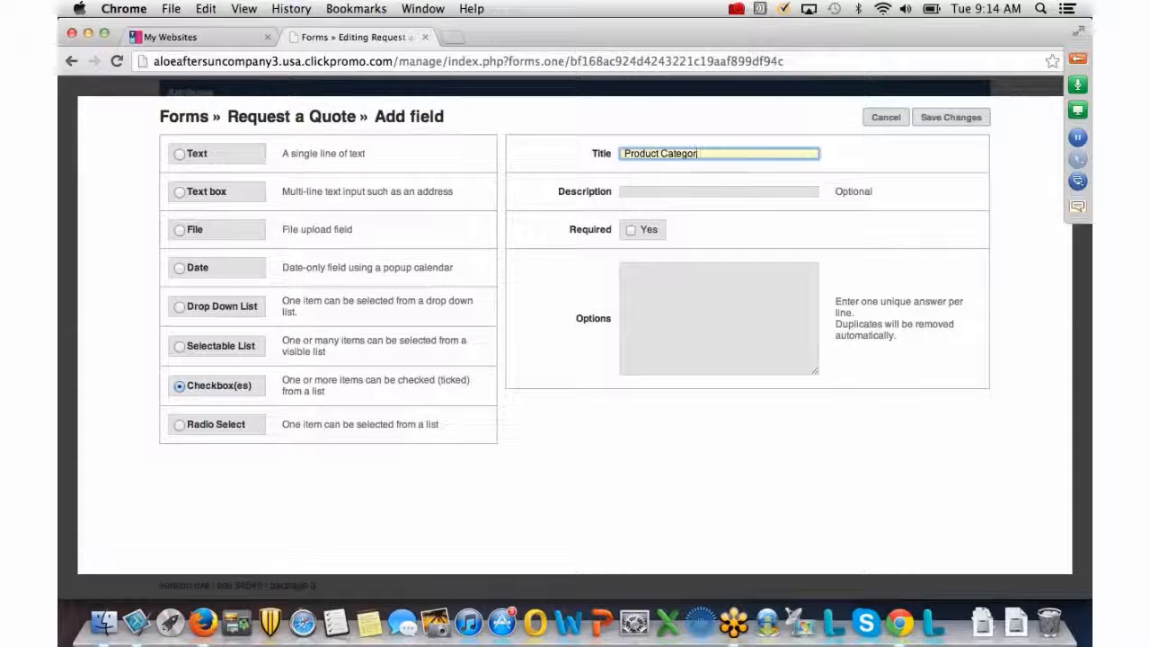
type("ies")
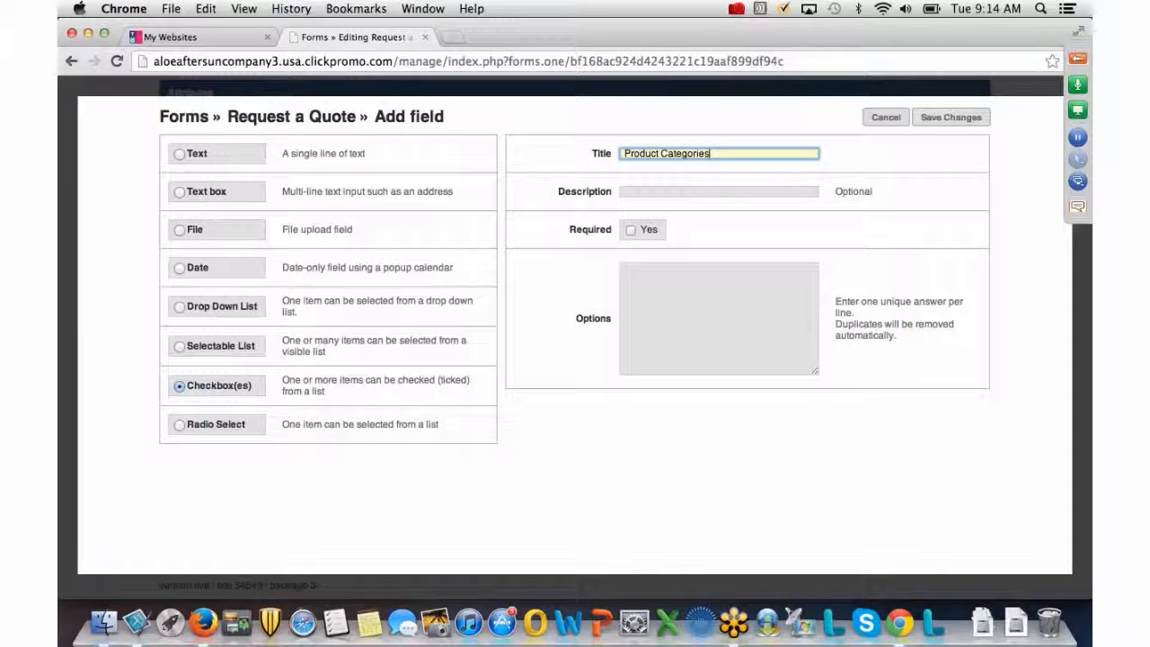
left_click(631, 230)
left_click(630, 229)
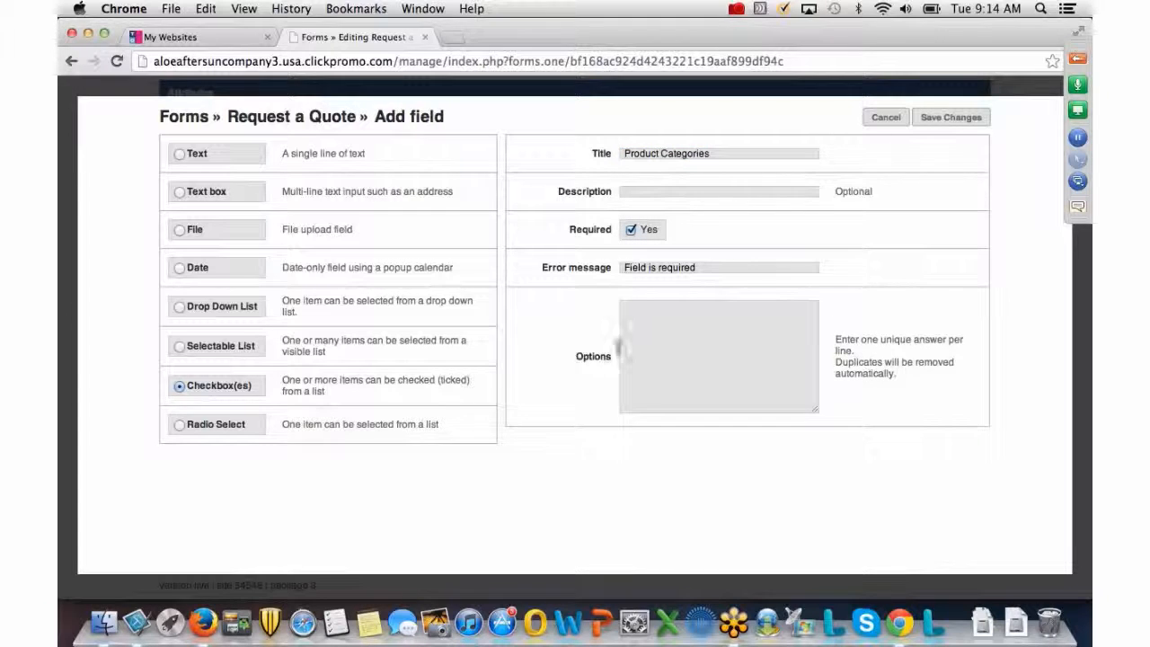
List the options Apparel, Promotional Products, Drinkware and Pens, then save the field.
left_click(625, 313)
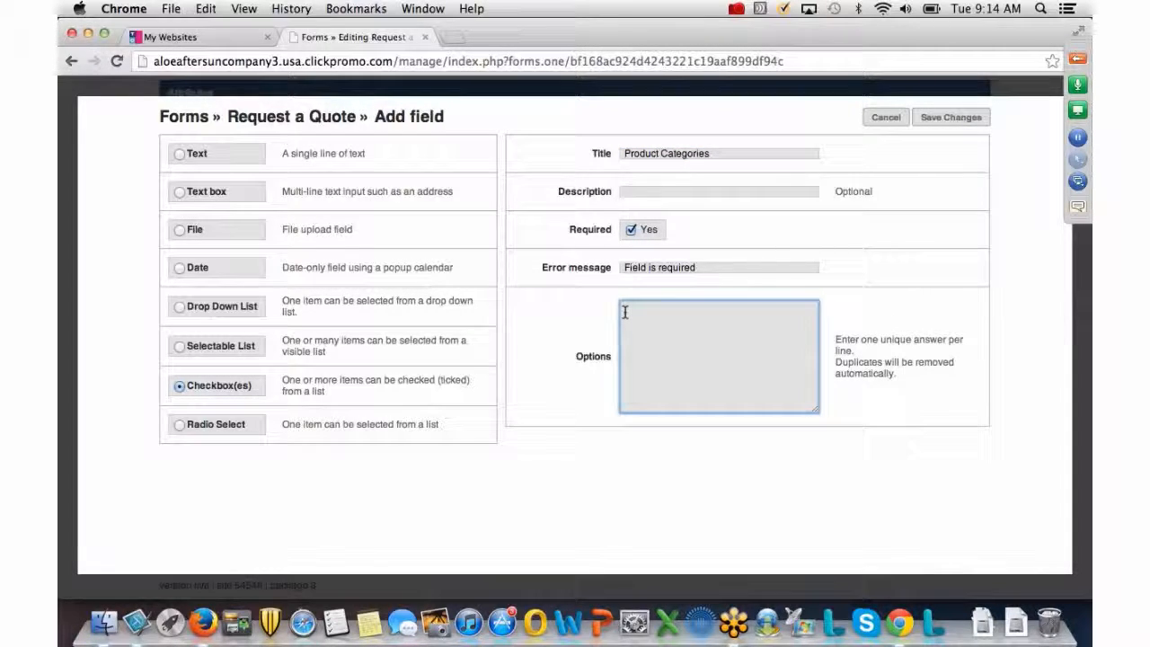
type("Apparel")
key("Return")
type("Fromotional ")
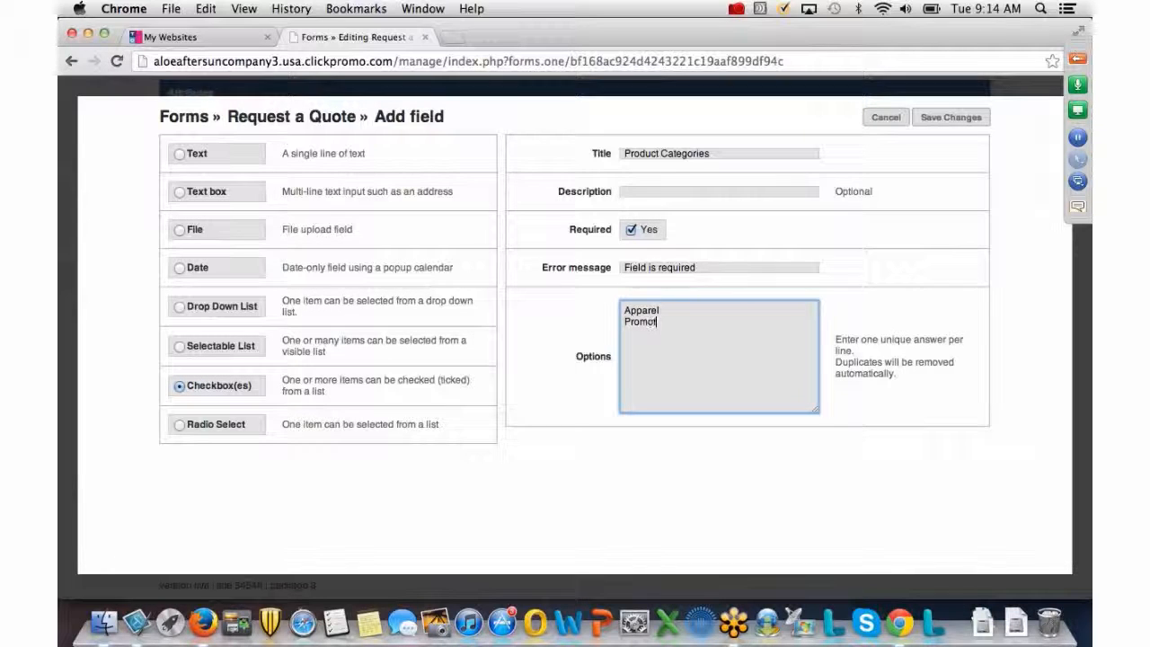
type("Products")
key("Return")
type("Mu")
key("BackSpace")
key("BackSpace")
type("Drinkware")
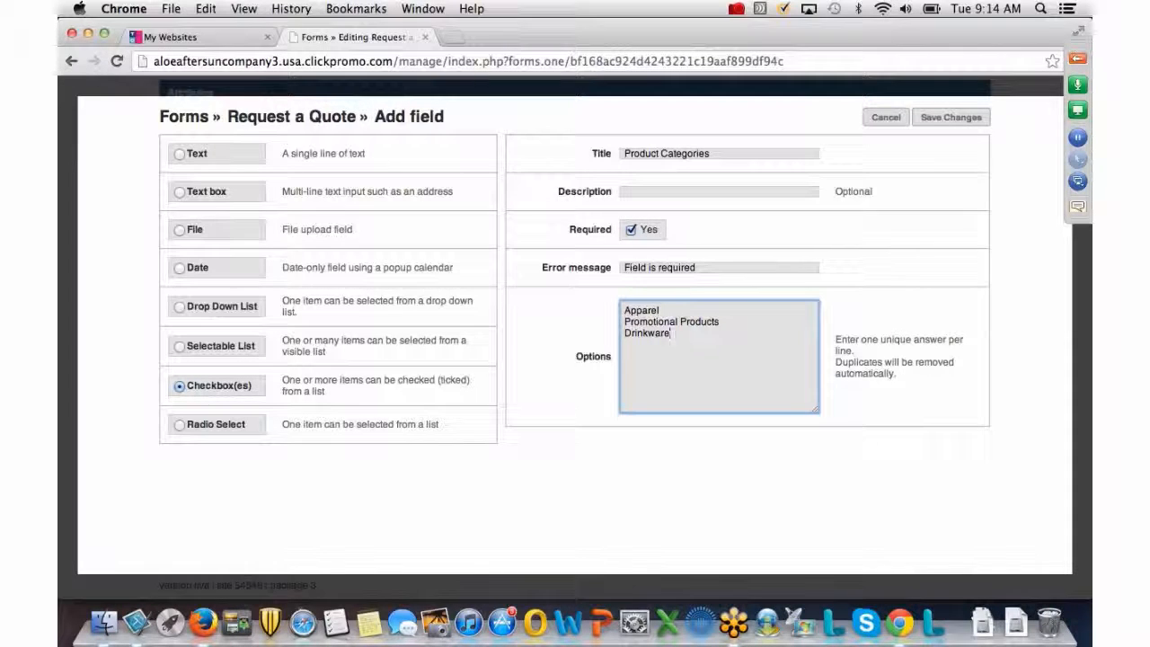
key("Return")
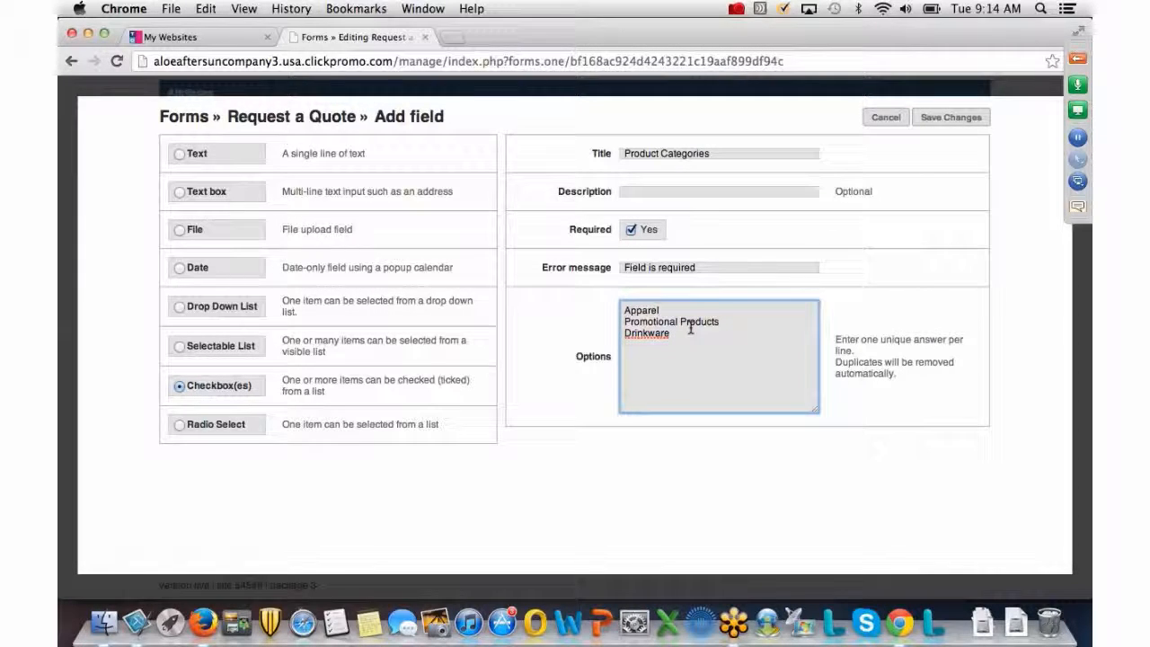
type("Pens Print")
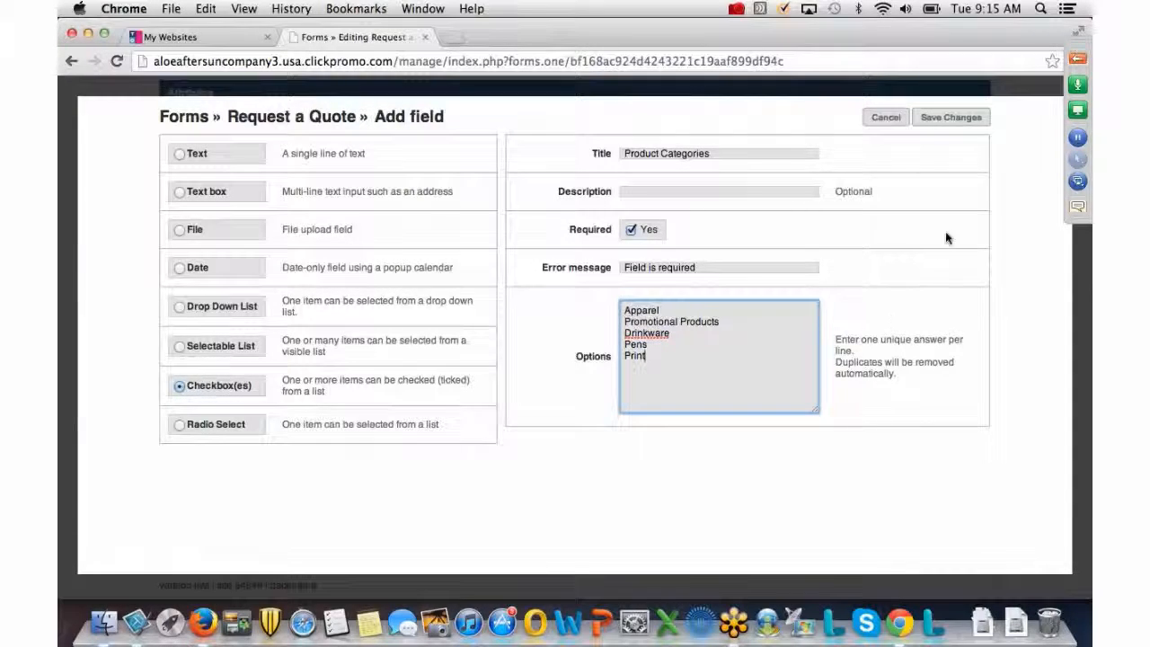
left_click(949, 118)
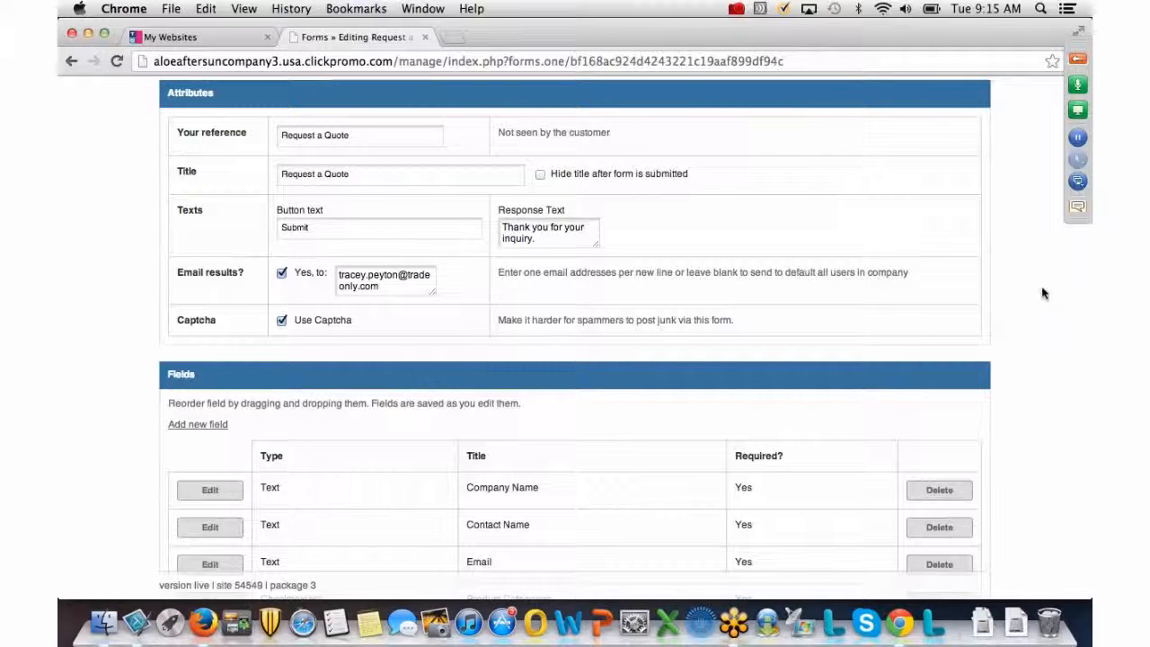
Save the Request a Quote form with Company Name, Contact Name, Email and Product Categories fields.
scroll(1042, 293, "down", 3)
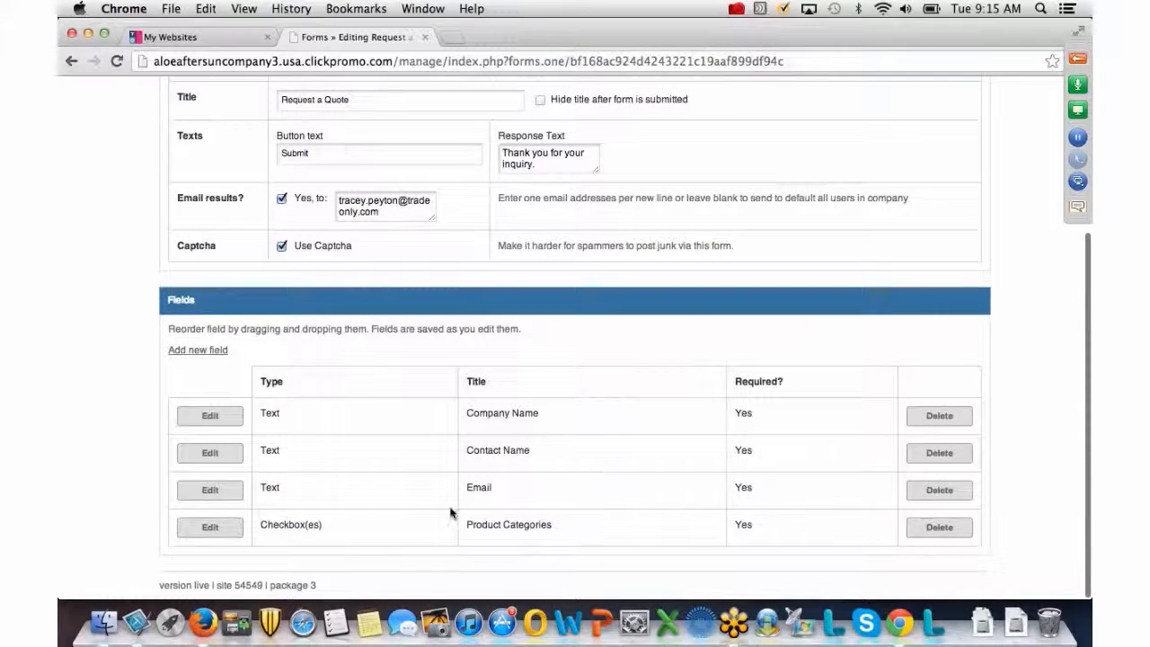
scroll(1021, 446, "up", 4)
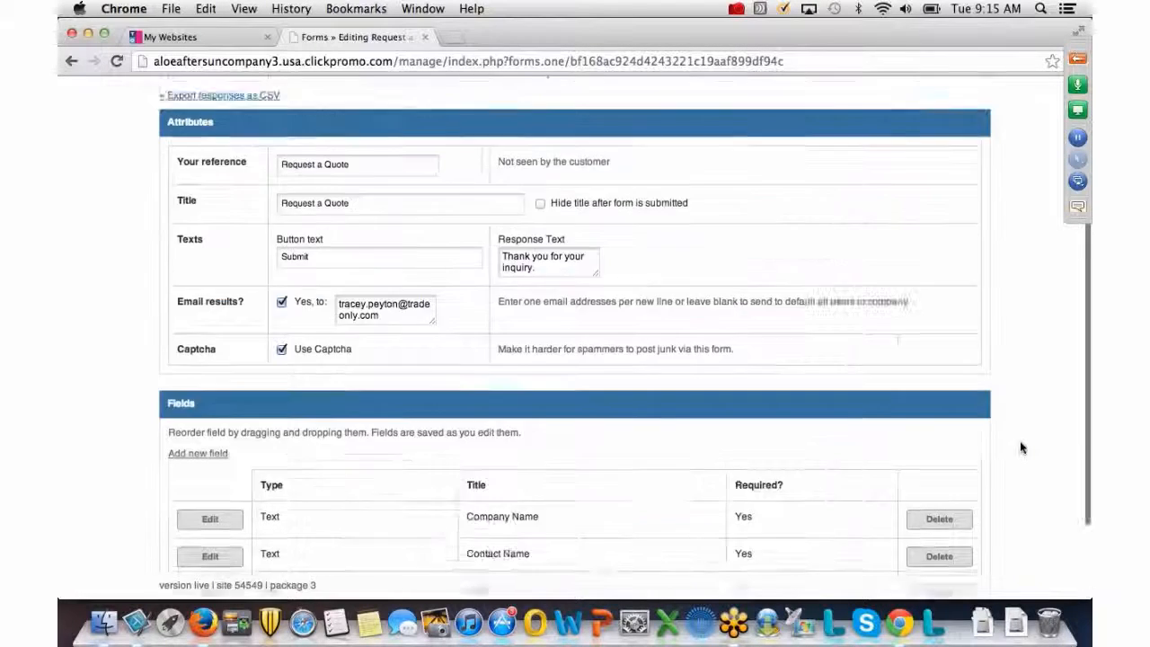
scroll(1019, 446, "up", 4)
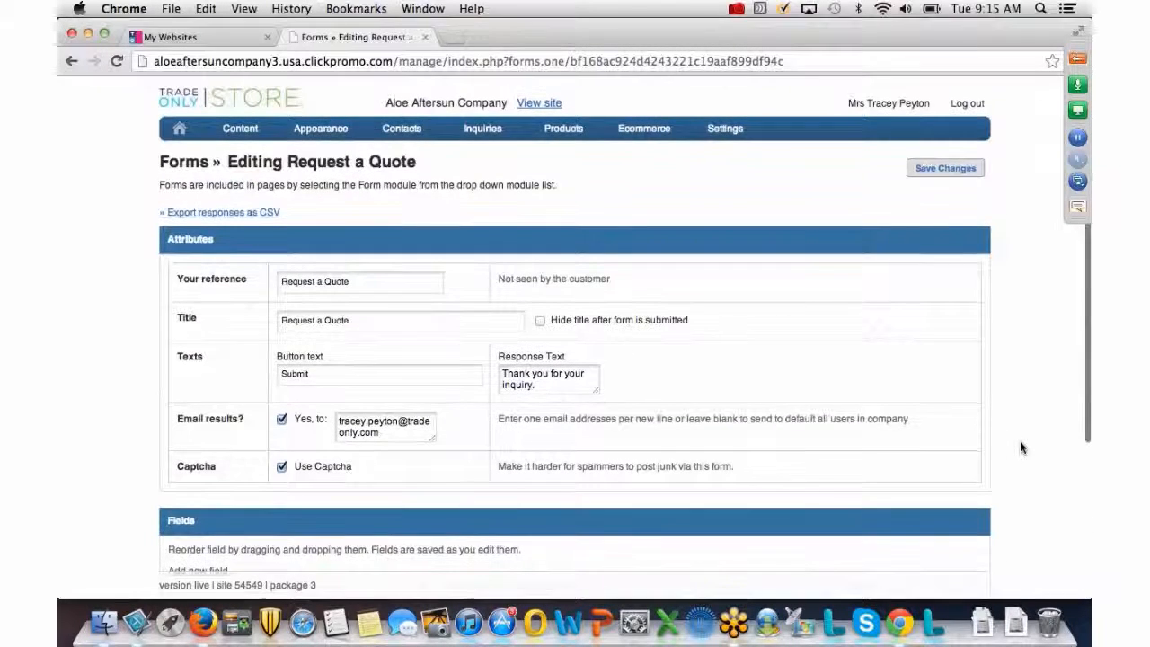
left_click(919, 169)
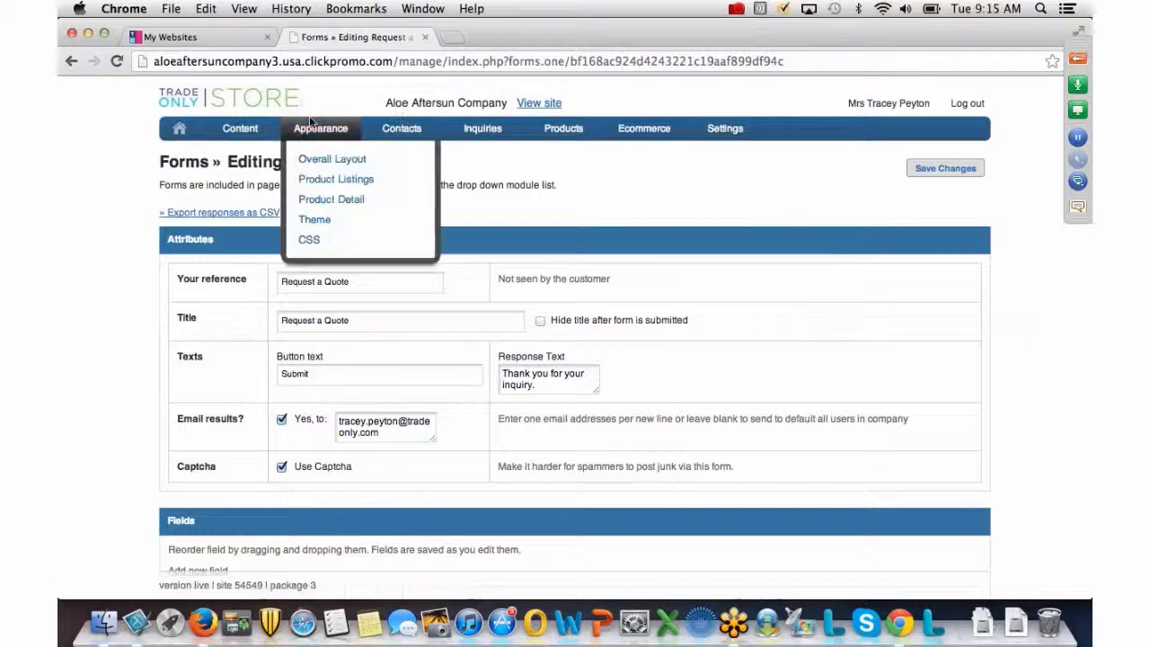
Go to Content > Pages and open the contents of the Inquiries page.
mouse_move(256, 132)
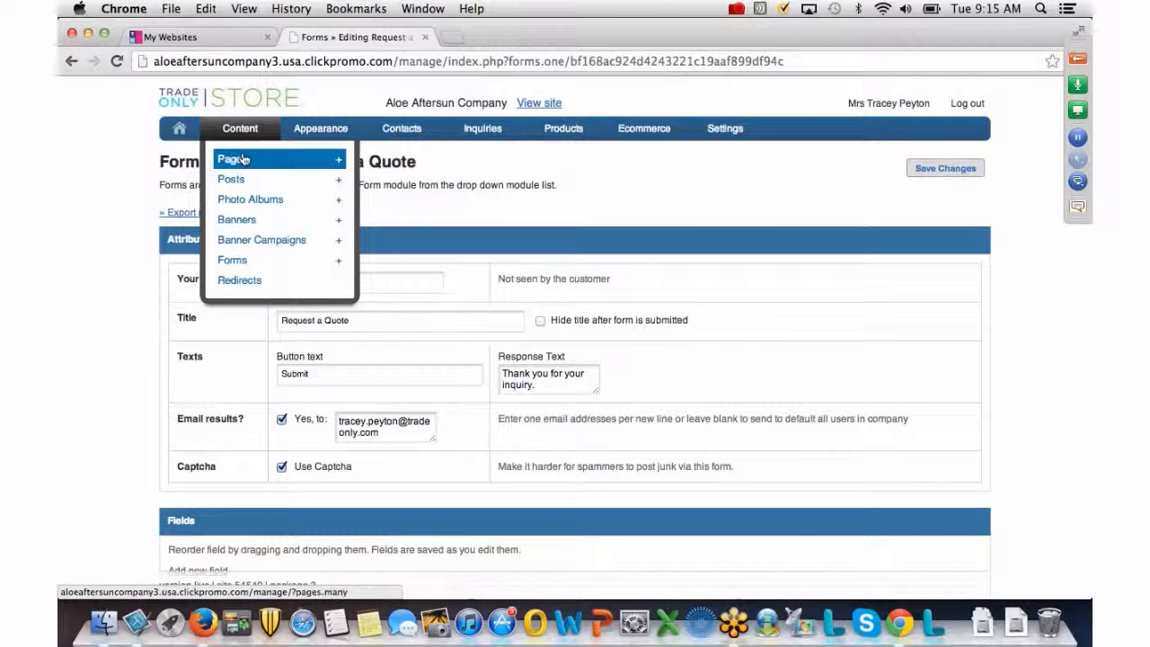
left_click(240, 164)
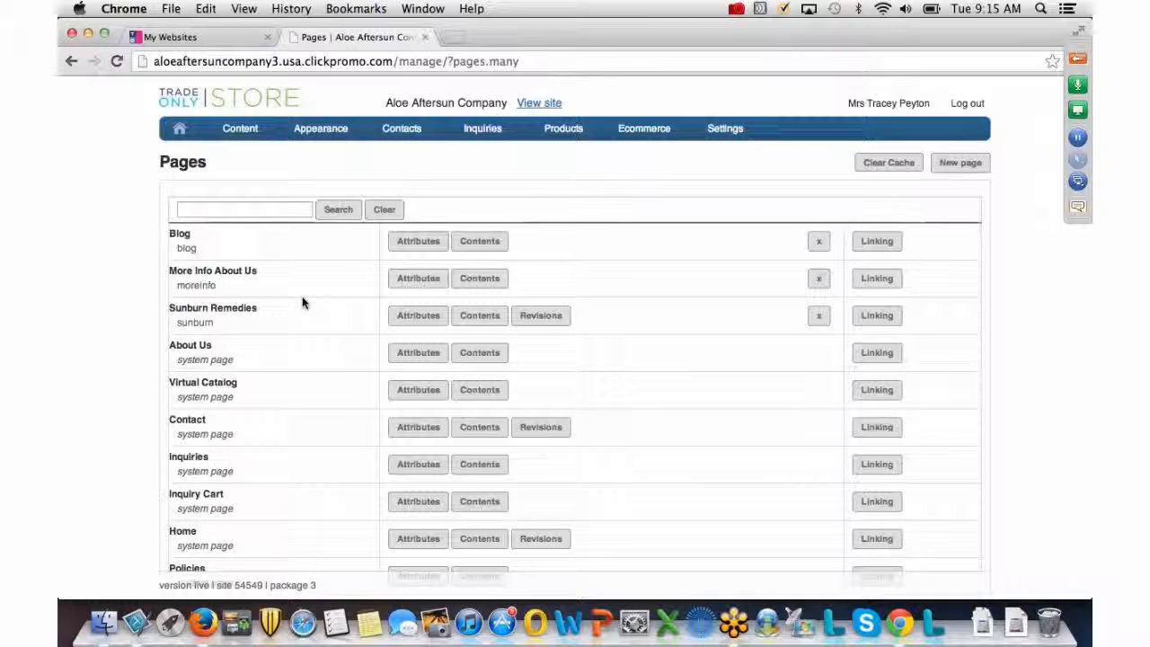
scroll(303, 302, "down", 3)
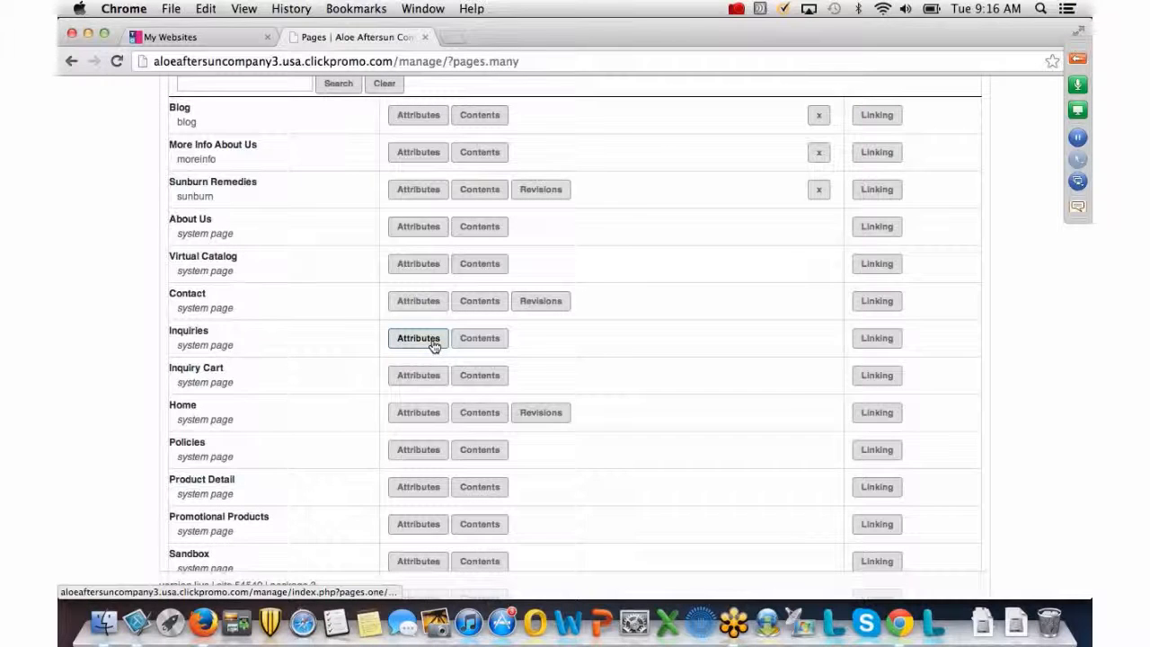
left_click(468, 343)
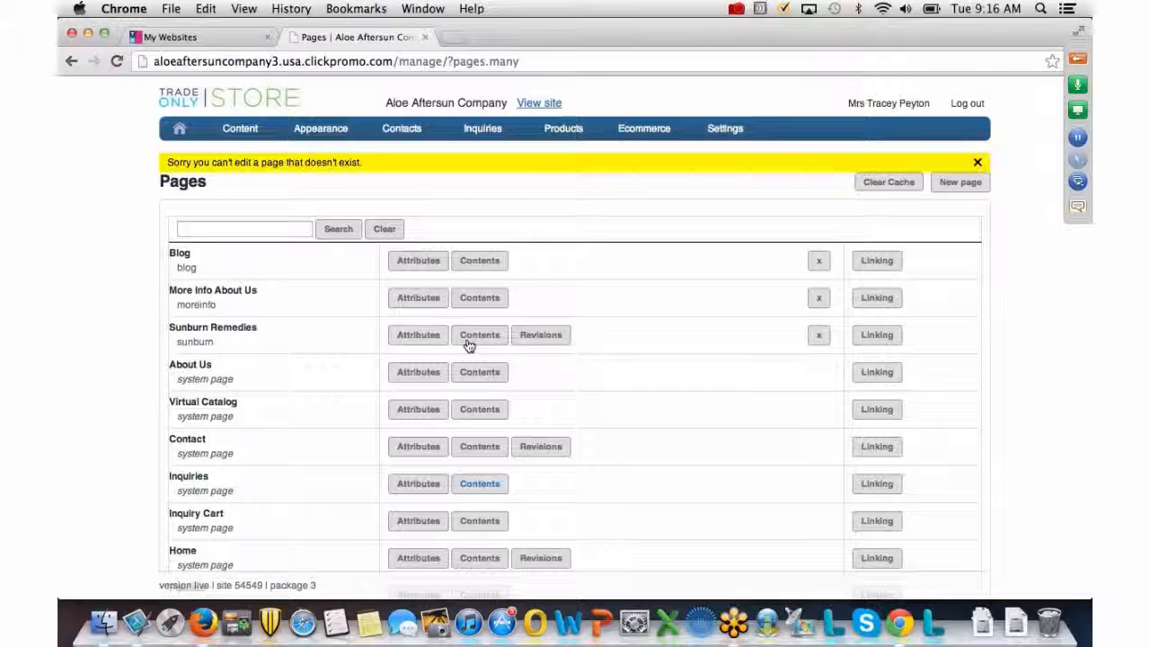
Start a new page with page title and menu title both 'Request a Quote'.
left_click(963, 183)
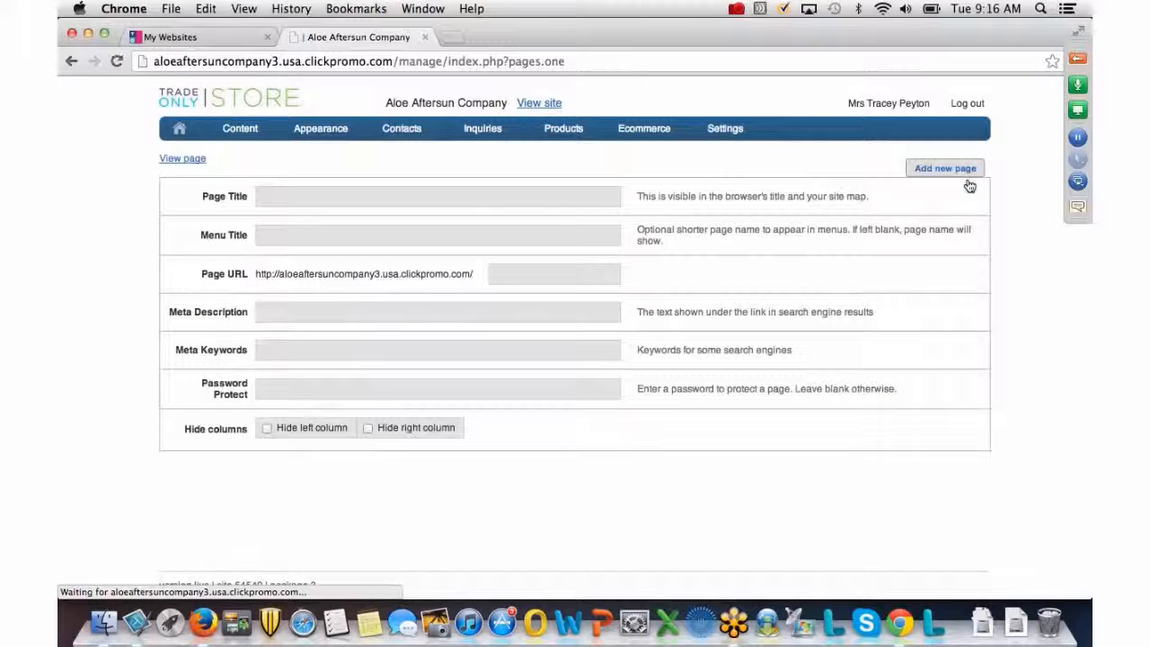
left_click(349, 194)
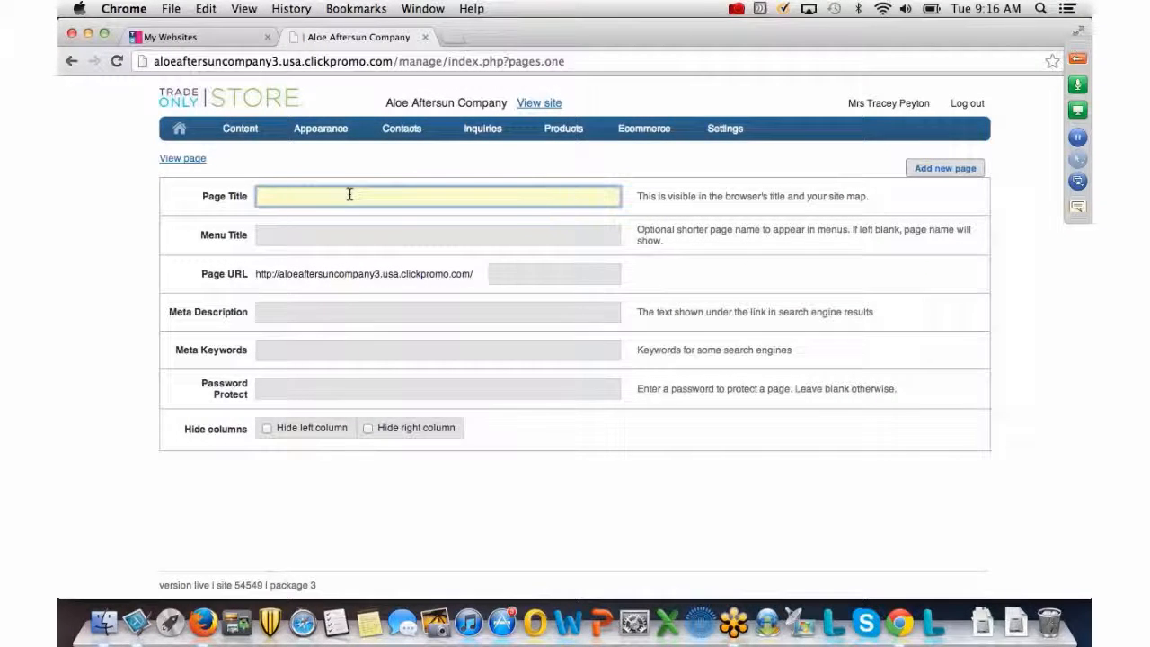
type("Request")
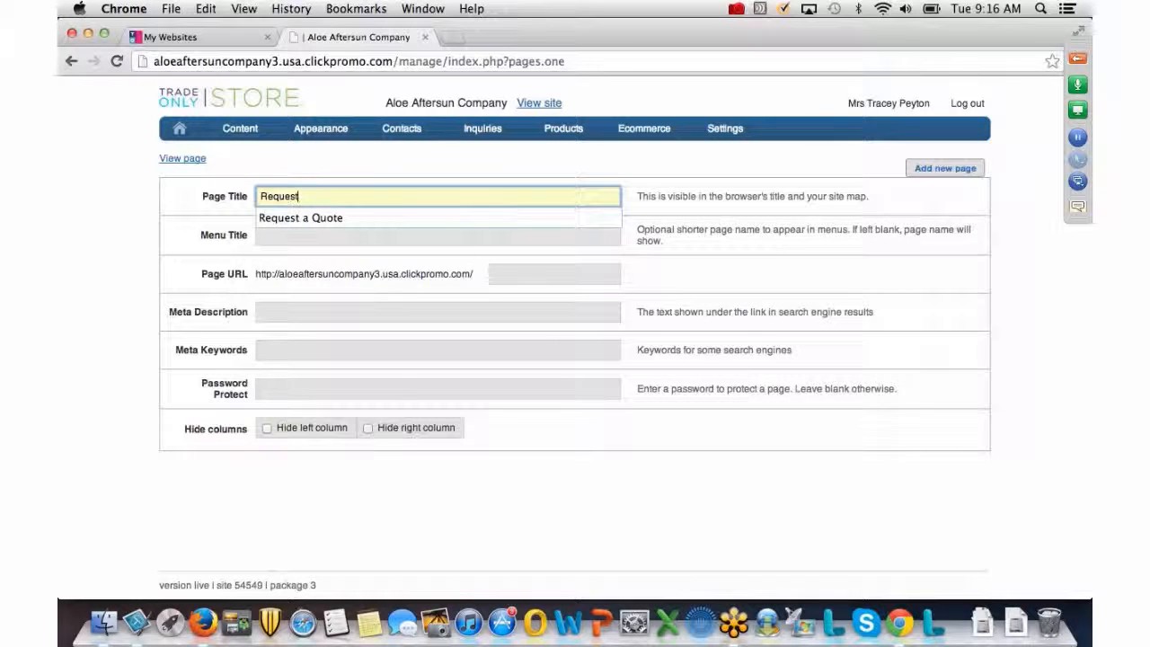
left_click(330, 217)
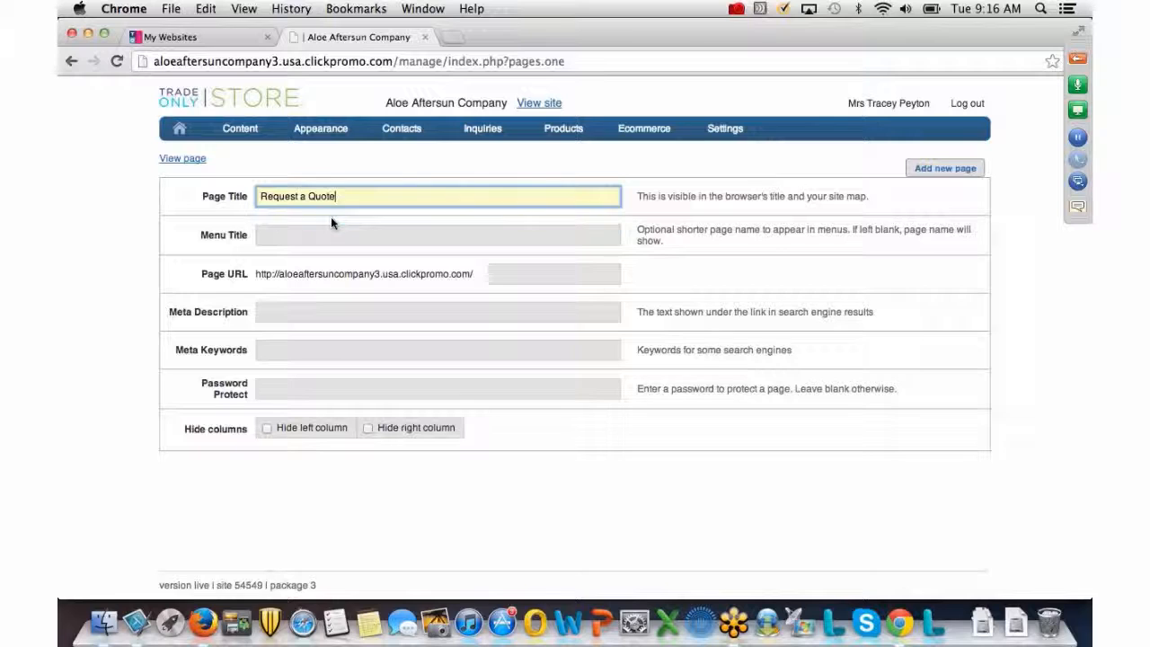
left_click(324, 236)
type("Reque")
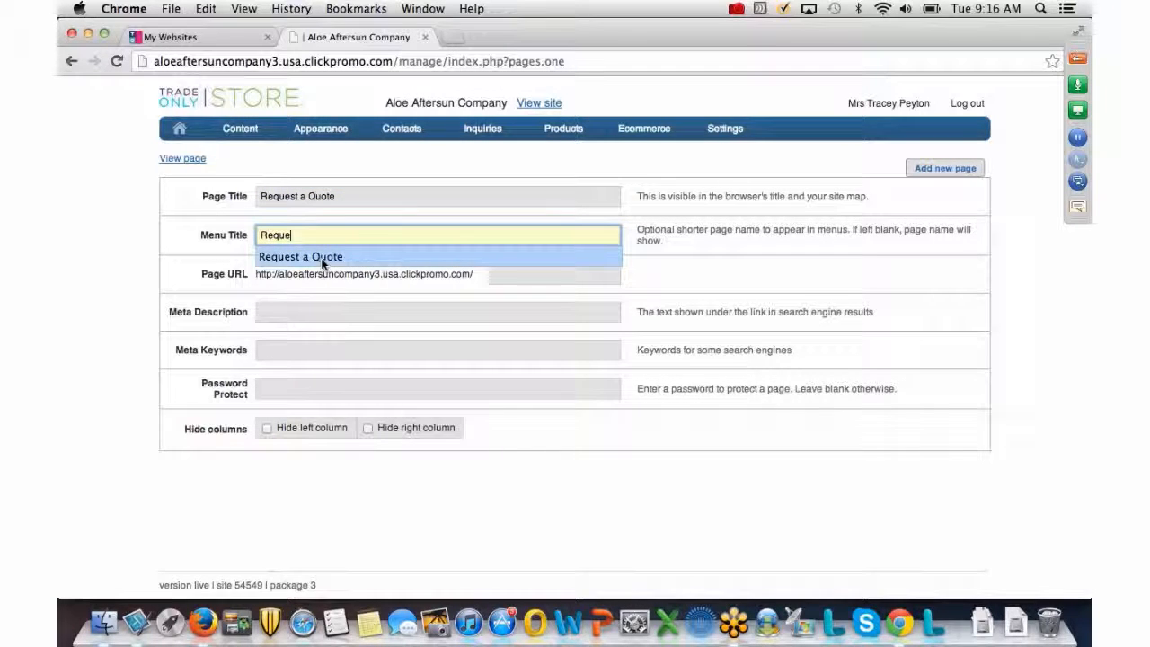
left_click(321, 258)
Set the page address to request-a-quote, create the page, and enter its layout and contents editor.
left_click(492, 274)
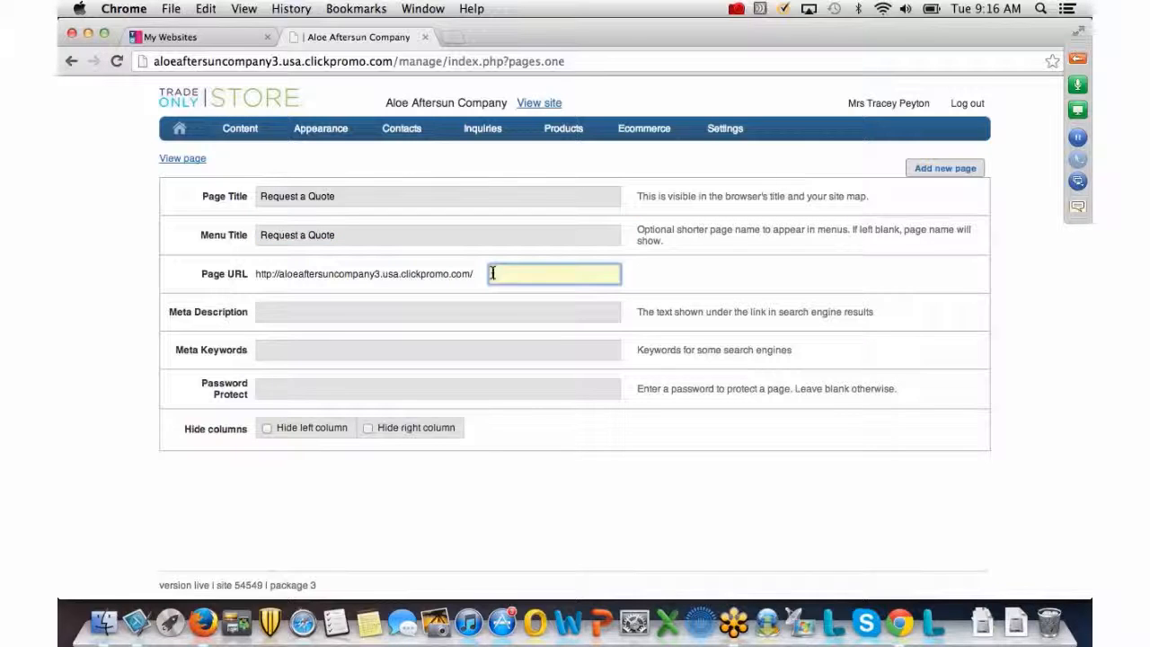
type("request")
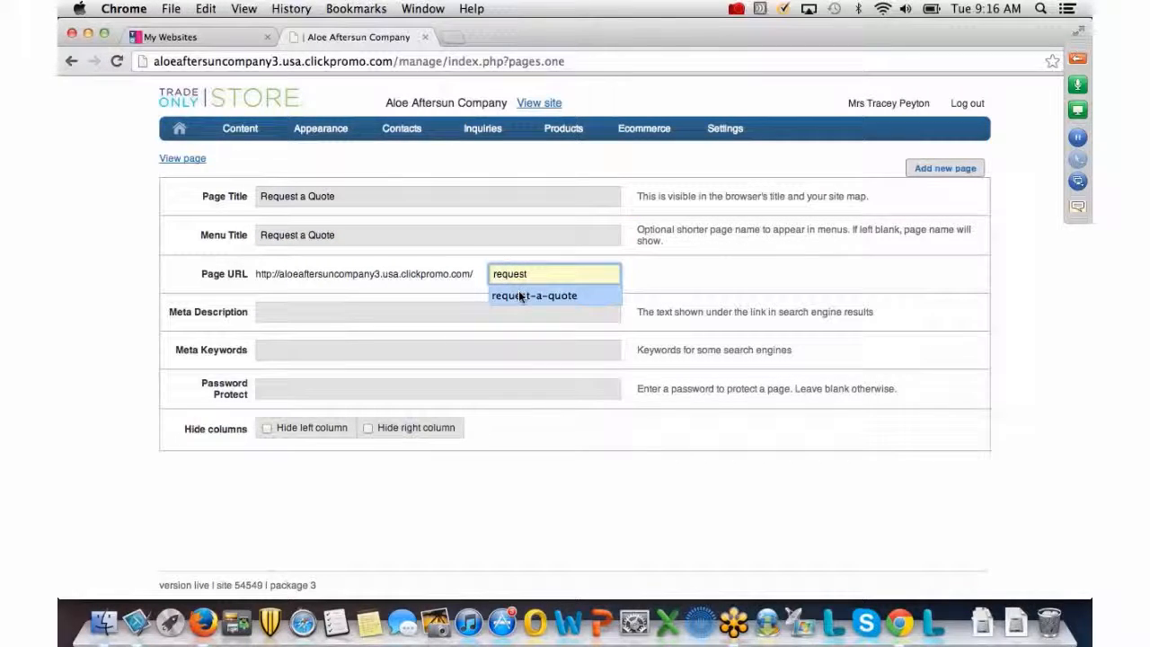
left_click(520, 297)
left_click(414, 315)
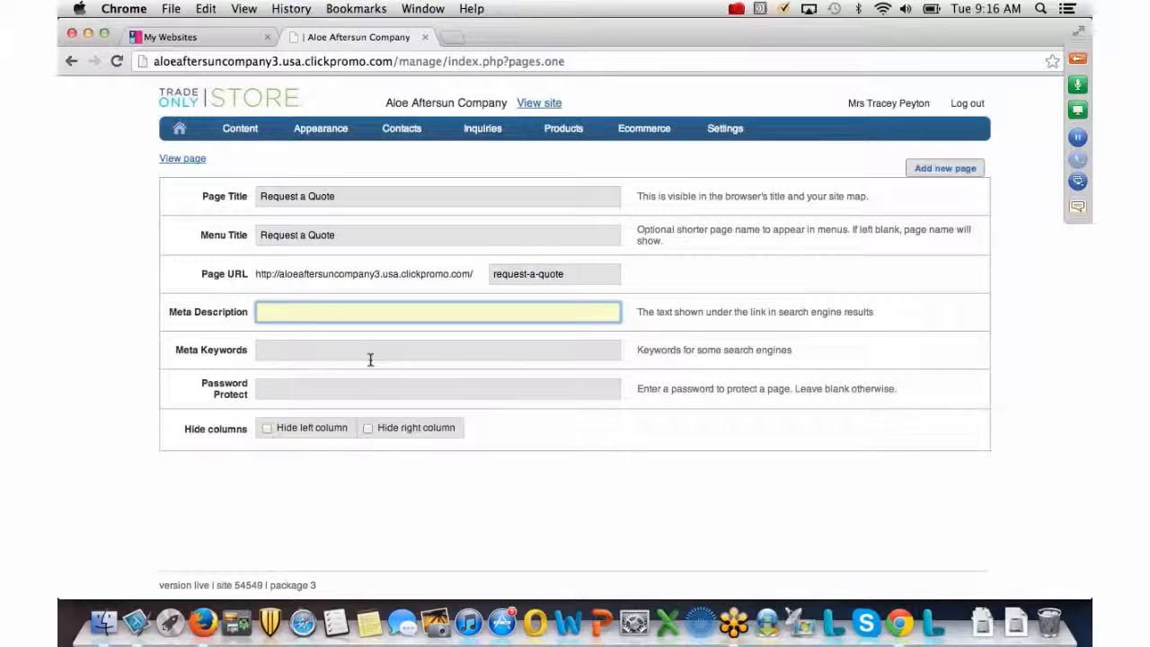
left_click(950, 169)
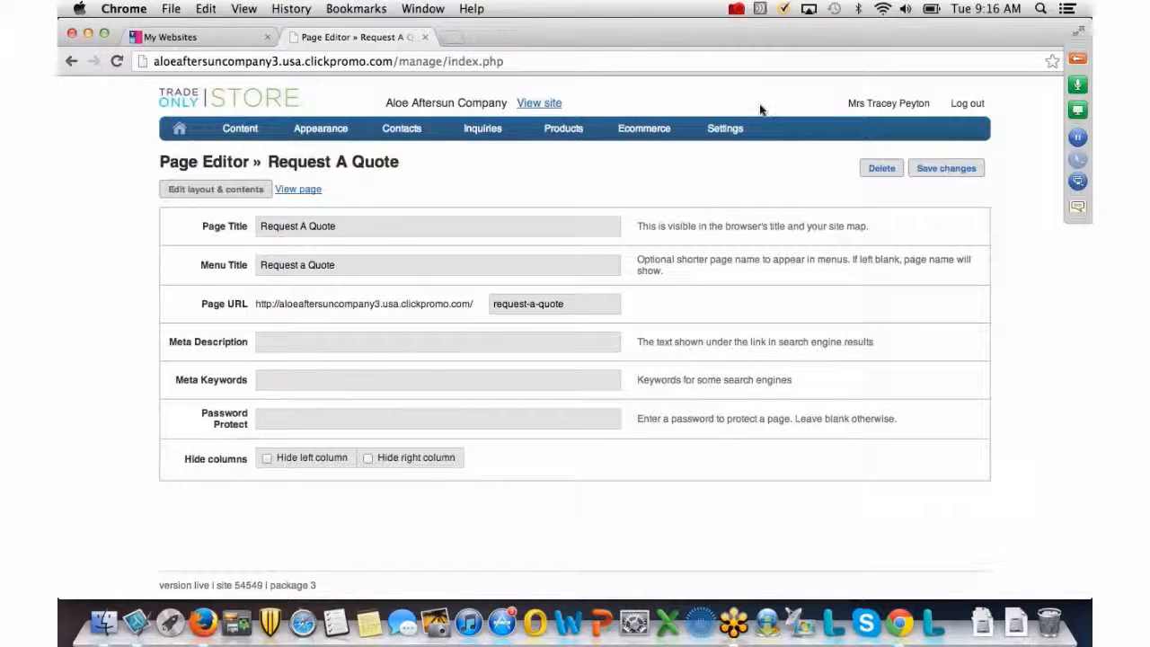
left_click(191, 191)
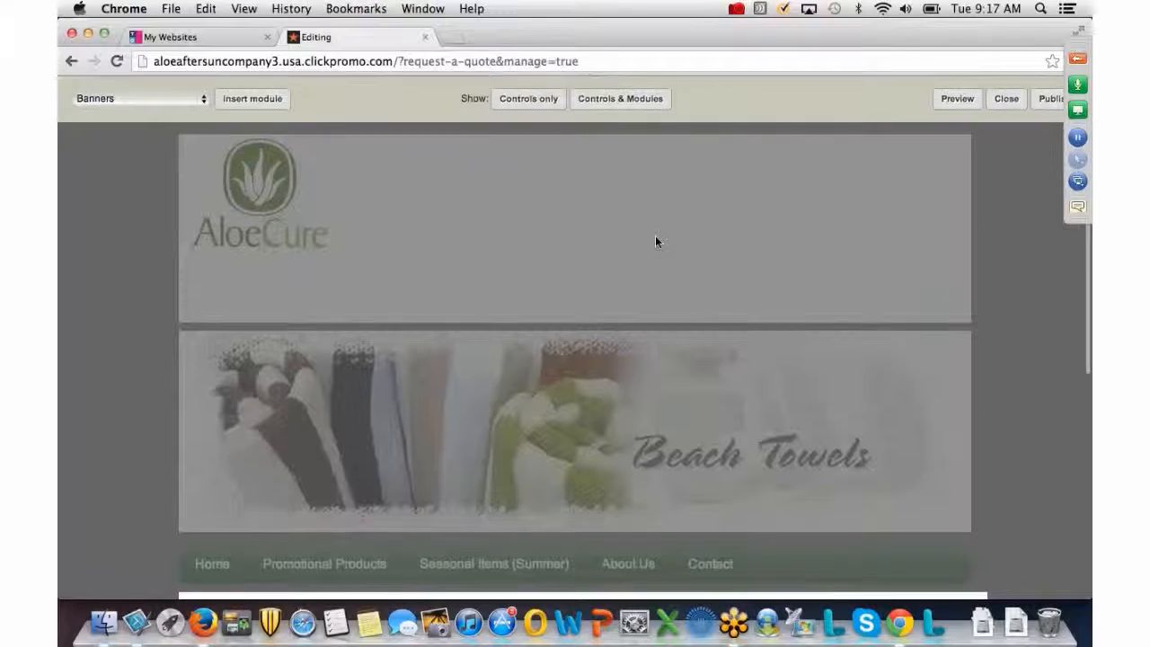
Delete the placeholder Page text (Texthtml) module and confirm the deletion.
scroll(655, 236, "down", 3)
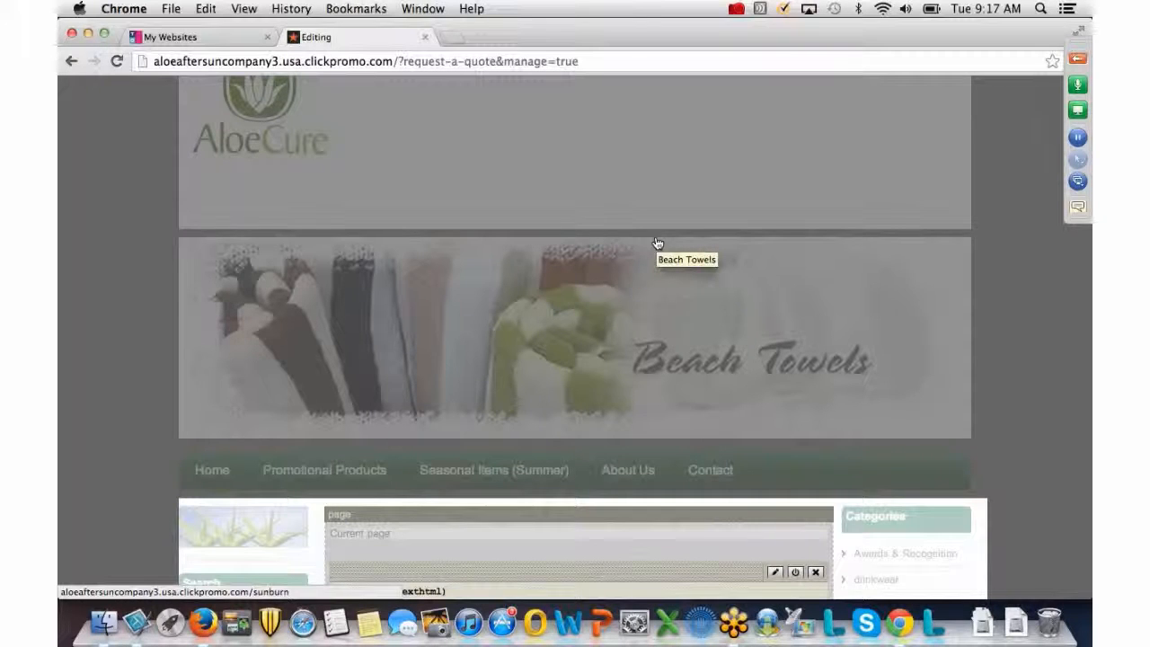
scroll(656, 244, "down", 9)
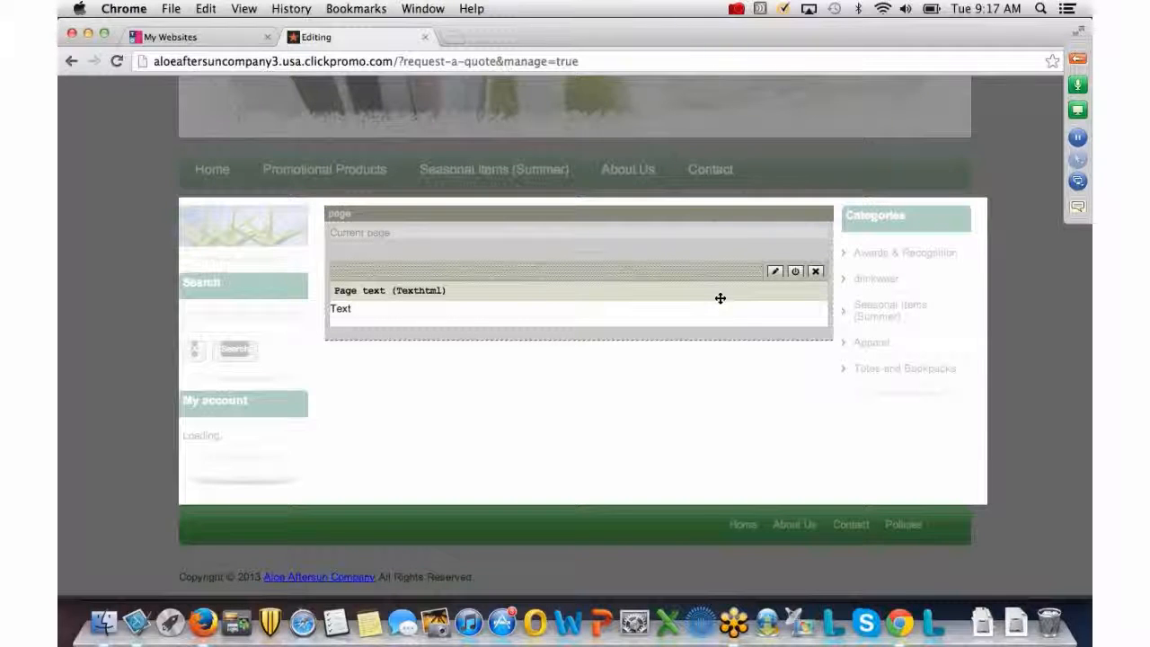
left_click(815, 272)
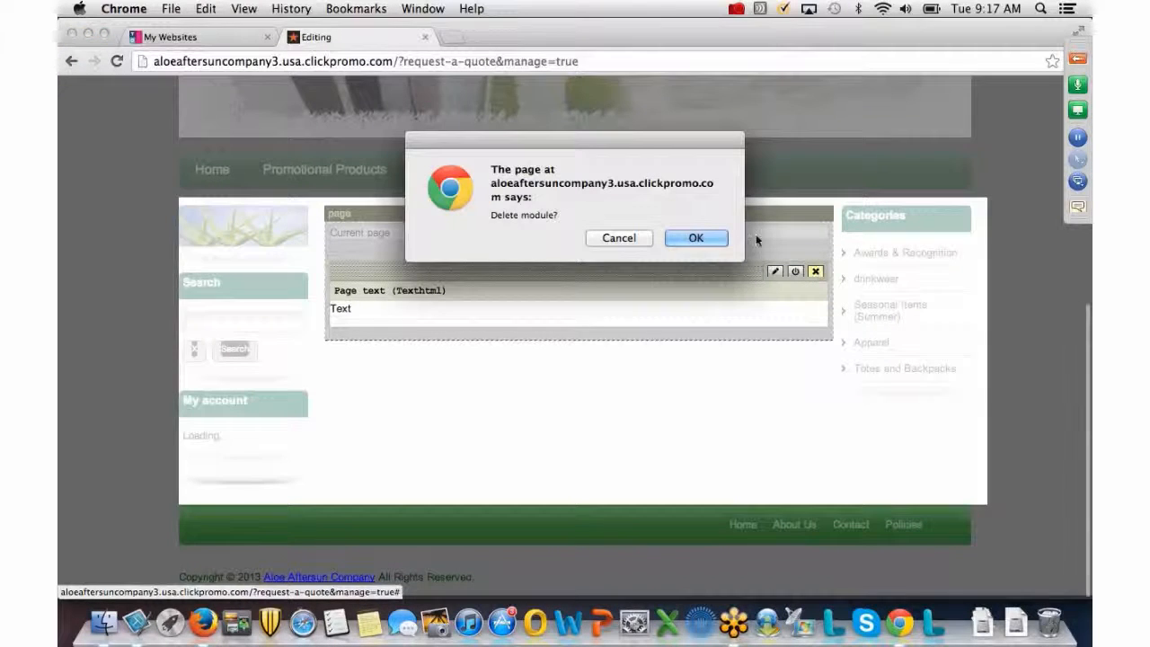
left_click(691, 238)
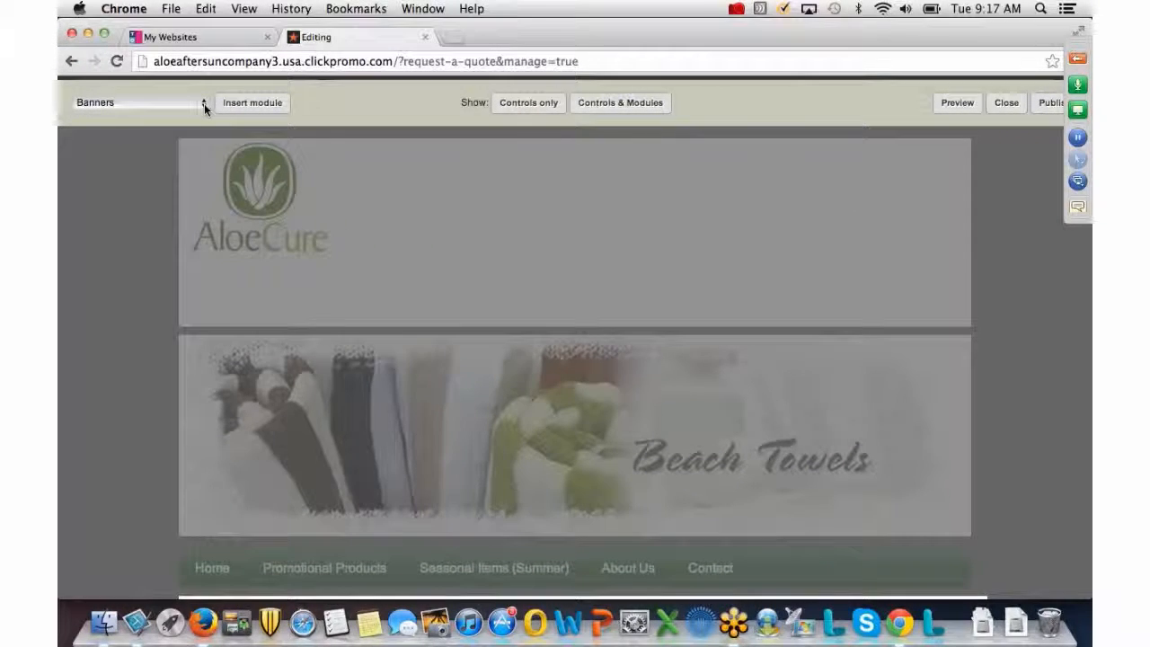
Insert a Form module showing the 'Request a Quote' form and save it.
left_click(204, 103)
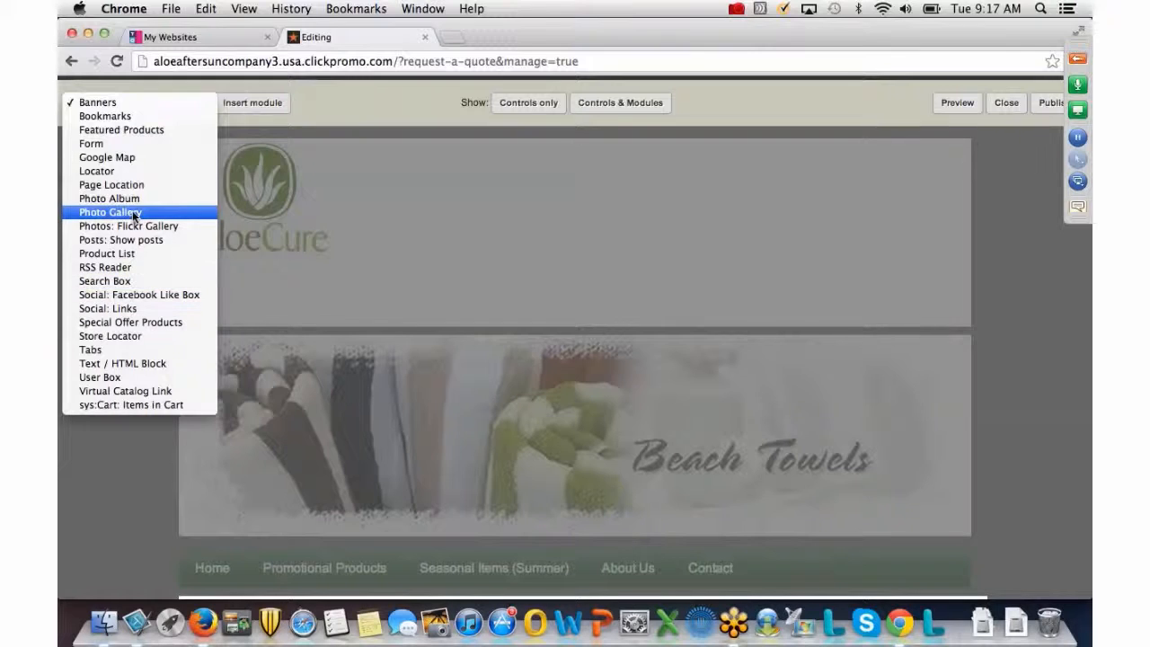
left_click(121, 142)
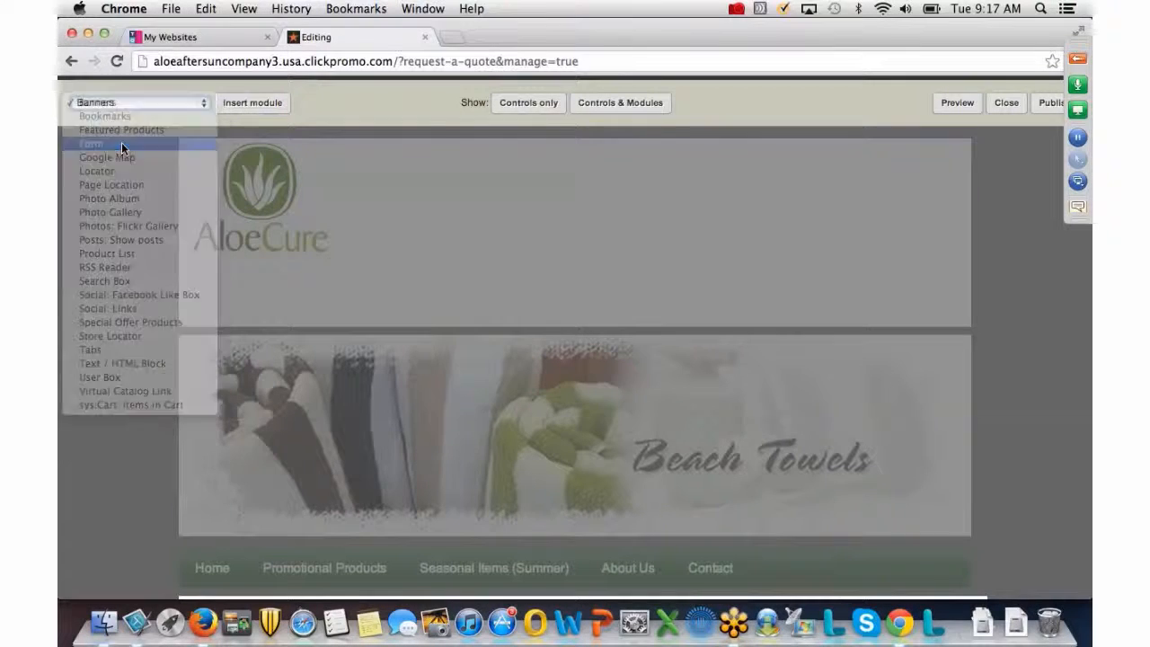
left_click(252, 104)
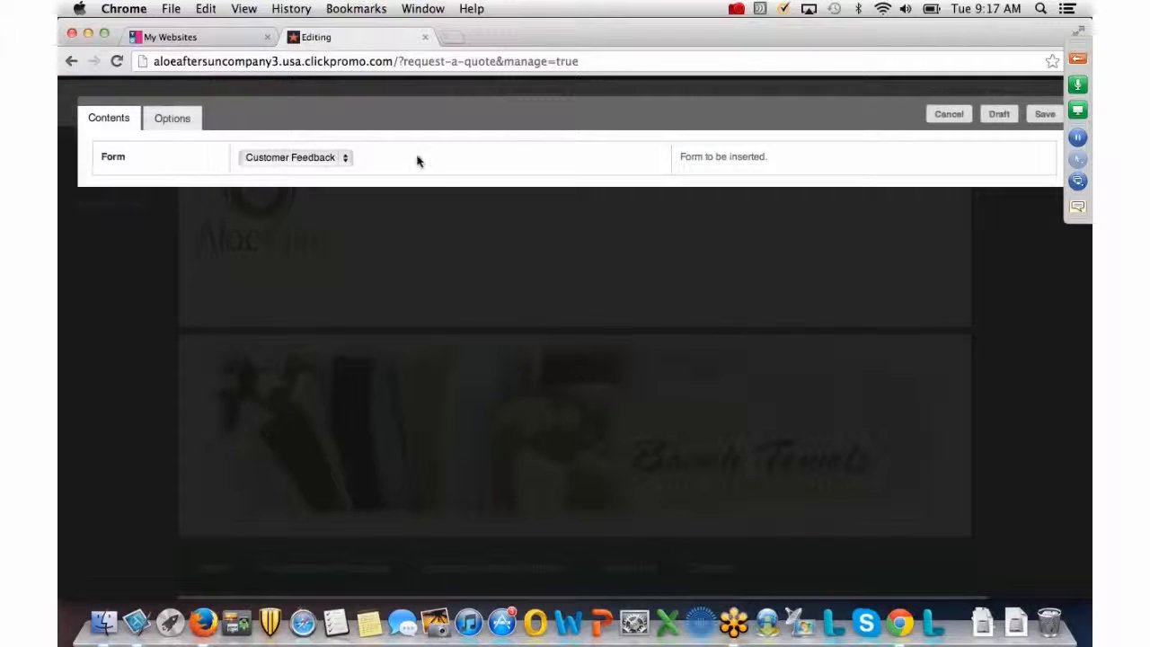
left_click(345, 160)
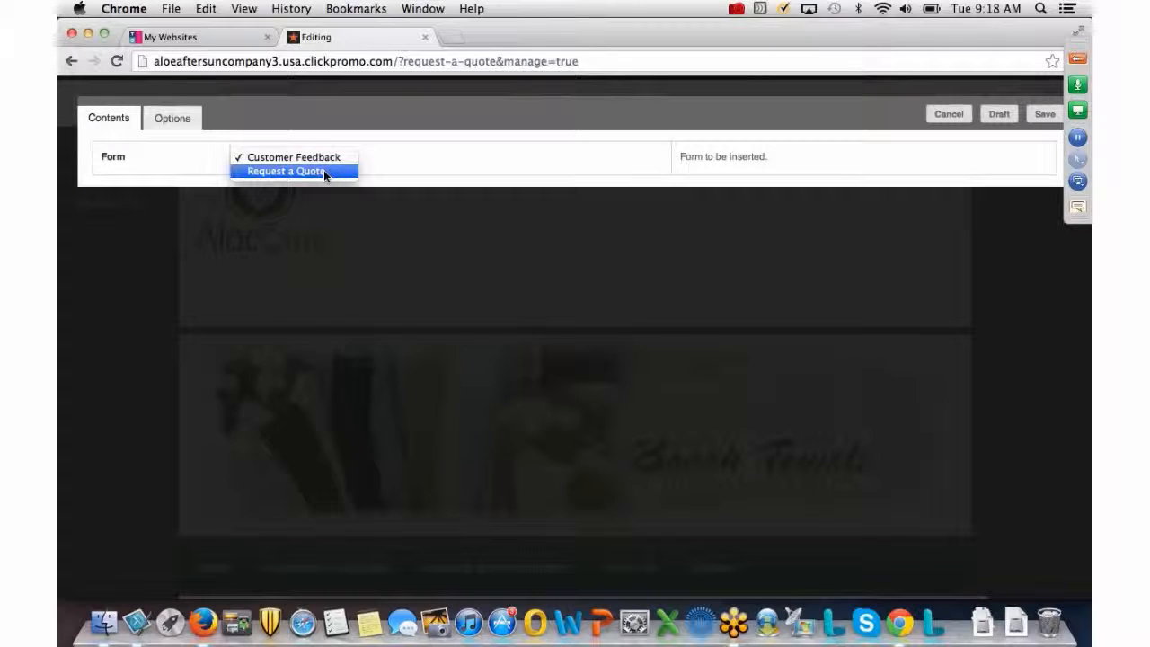
left_click(324, 172)
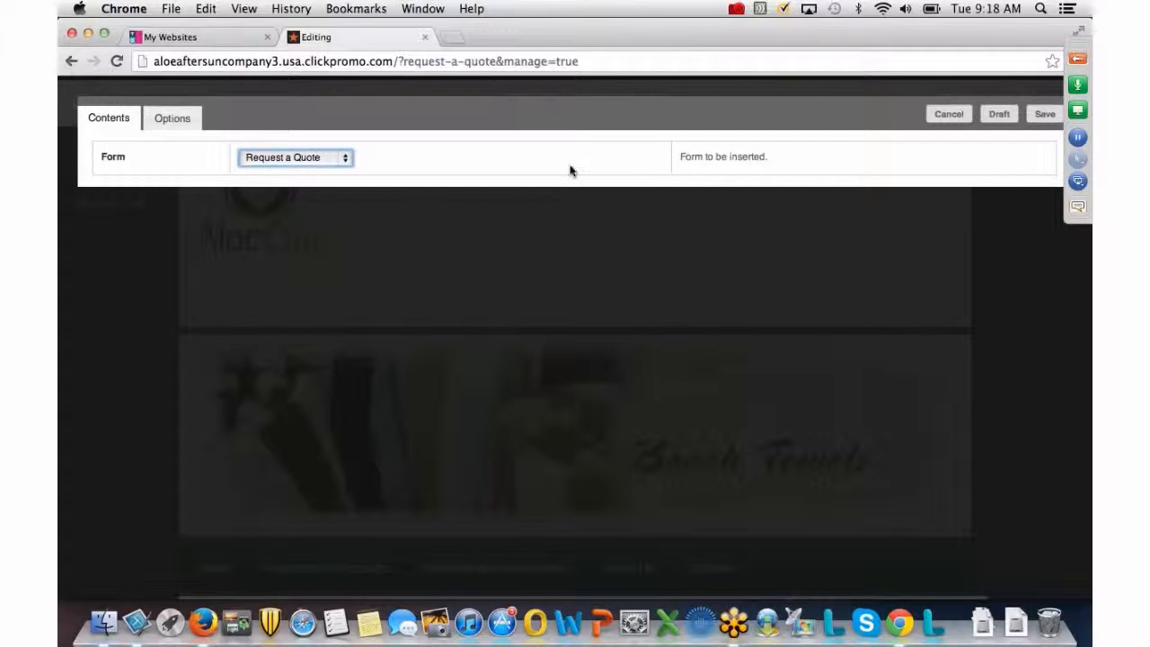
left_click(1044, 115)
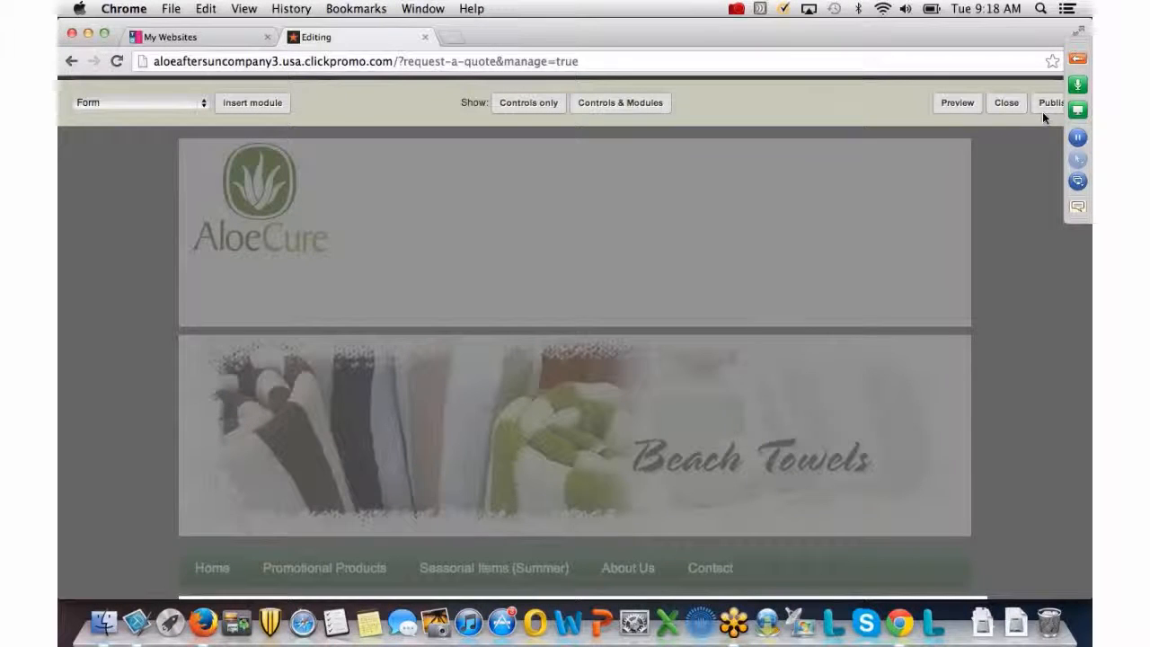
Publish the Request A Quote page with its new form.
scroll(799, 125, "down", 8)
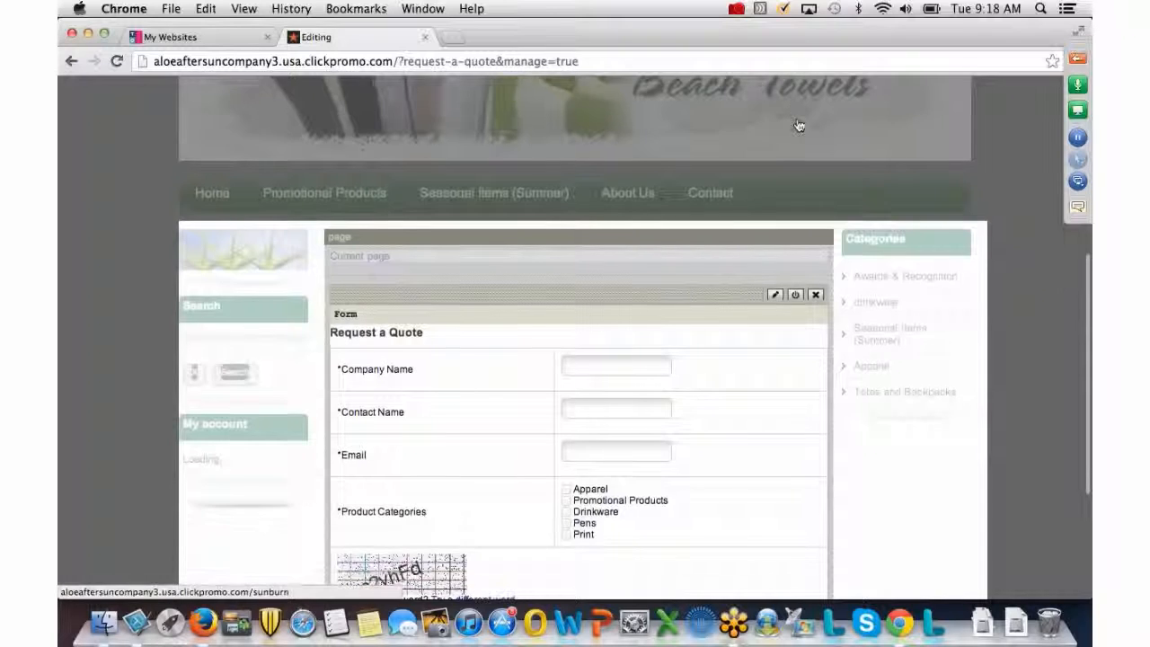
scroll(797, 121, "down", 5)
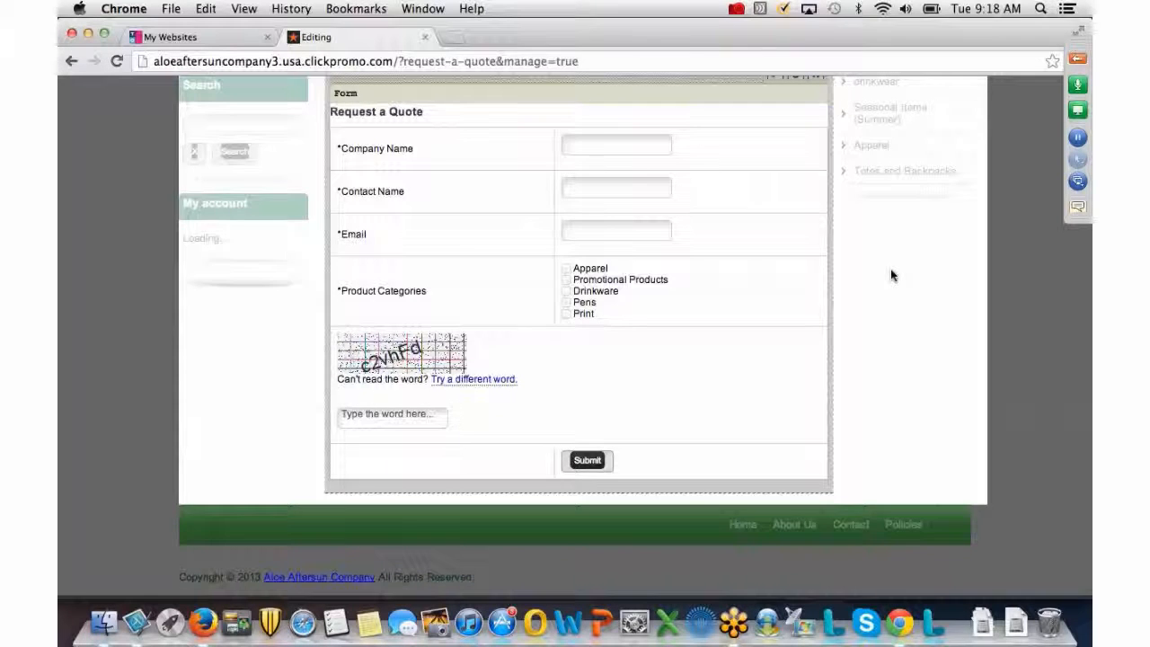
scroll(890, 272, "up", 2)
scroll(890, 269, "up", 12)
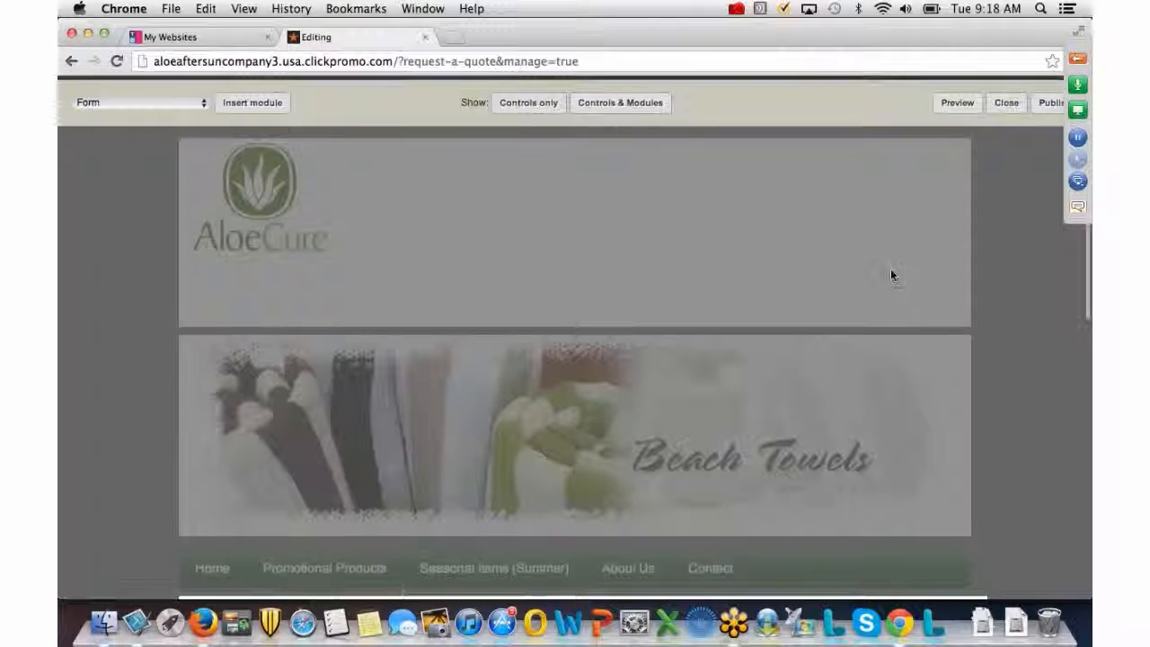
left_click(1052, 105)
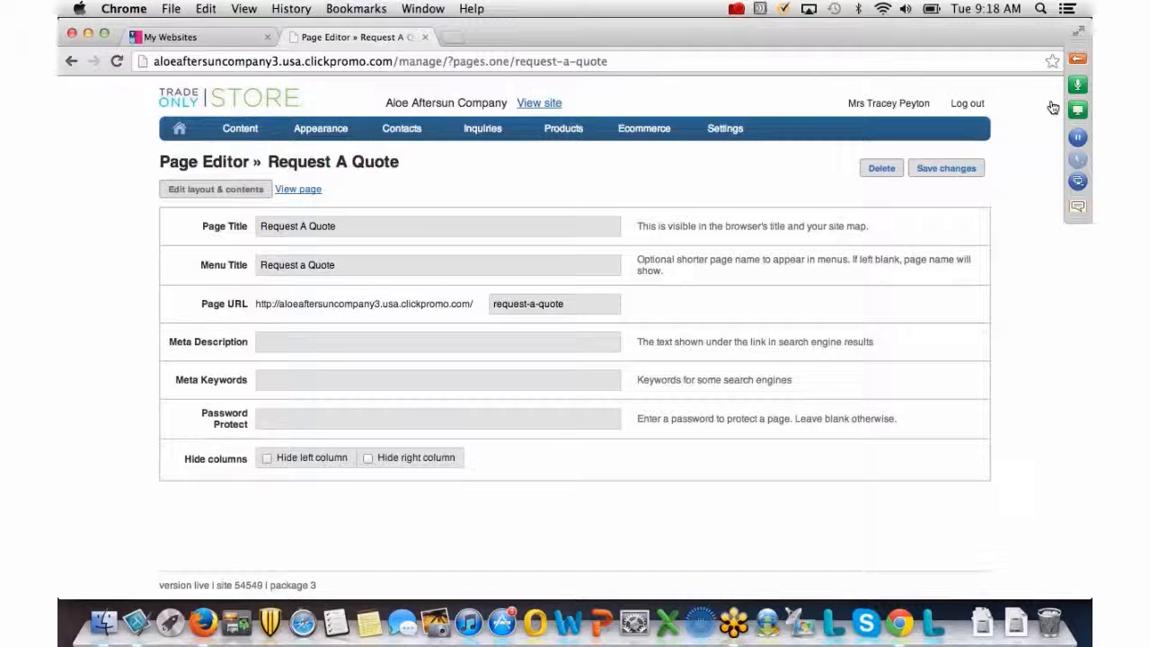
Go to Appearance > Overall Layout to edit the site-wide layout.
mouse_move(340, 129)
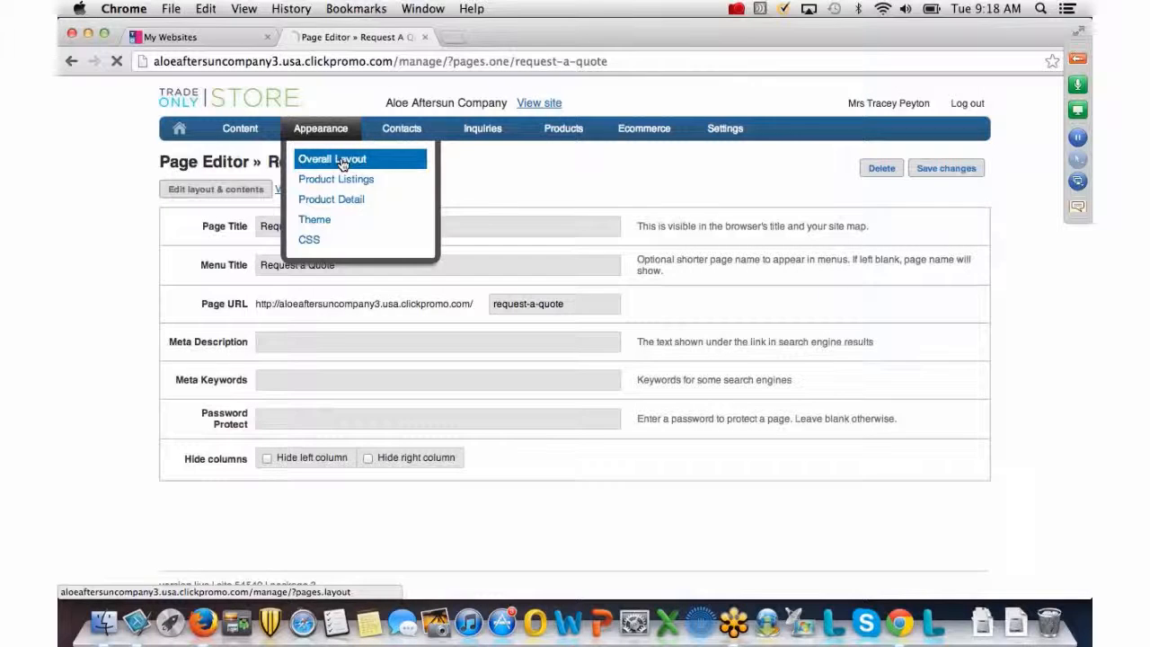
left_click(342, 164)
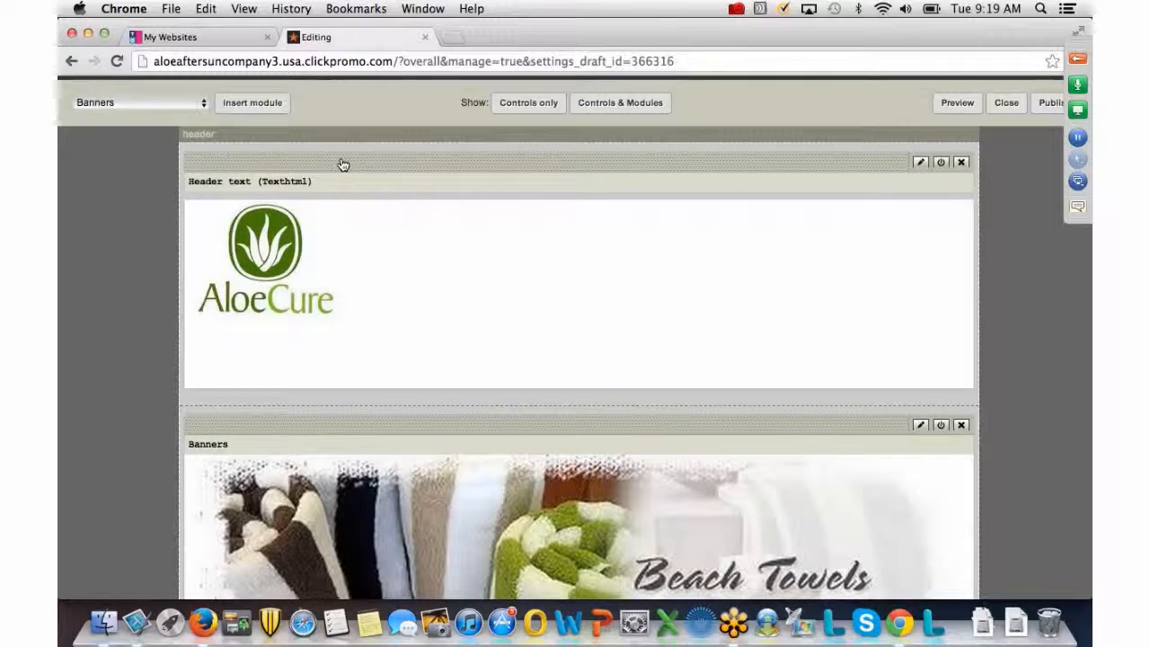
Find the Header tabs site (Bookmarks) module in the layout and edit its settings.
scroll(342, 164, "down", 10)
scroll(342, 164, "down", 5)
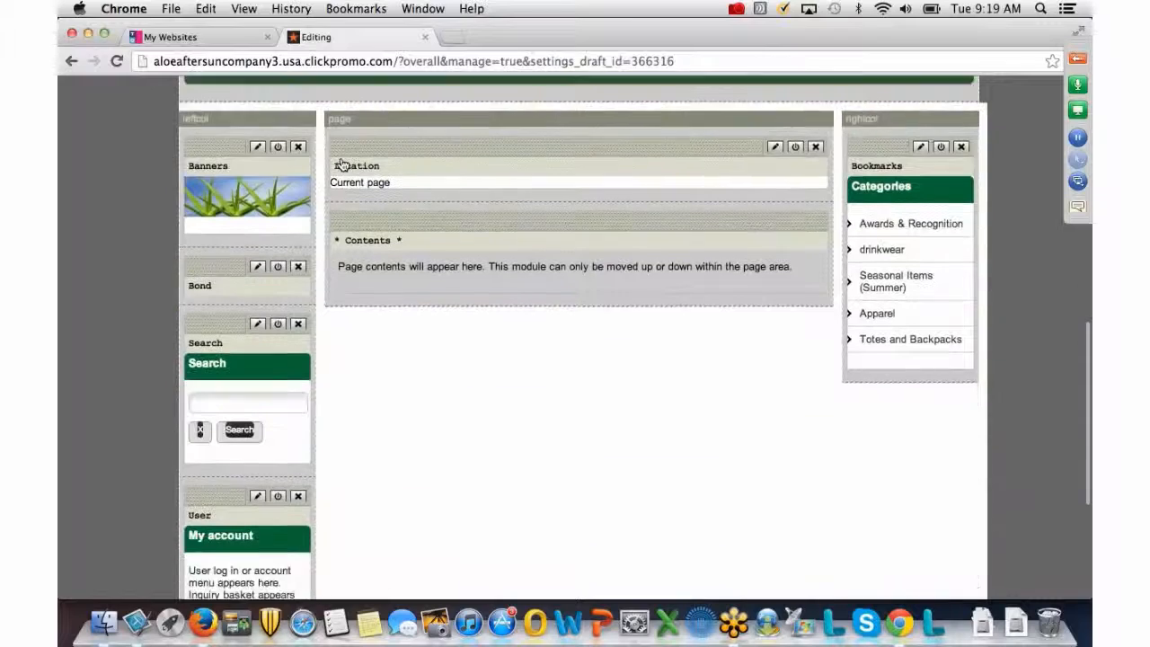
scroll(342, 165, "up", 3)
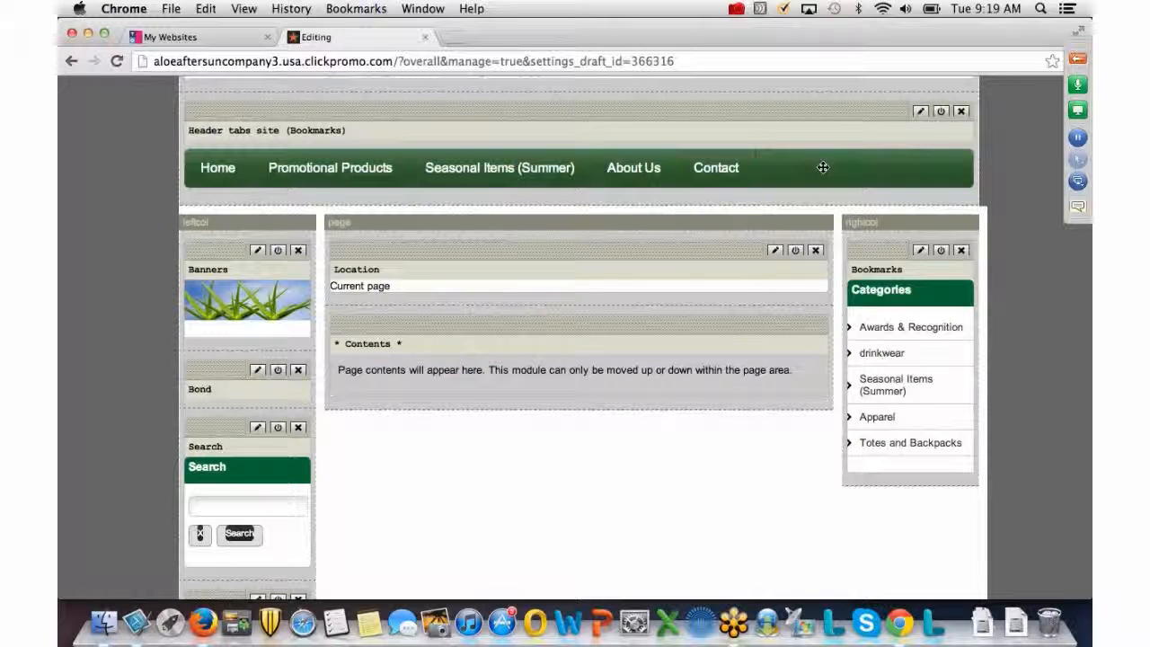
scroll(587, 214, "down", 3)
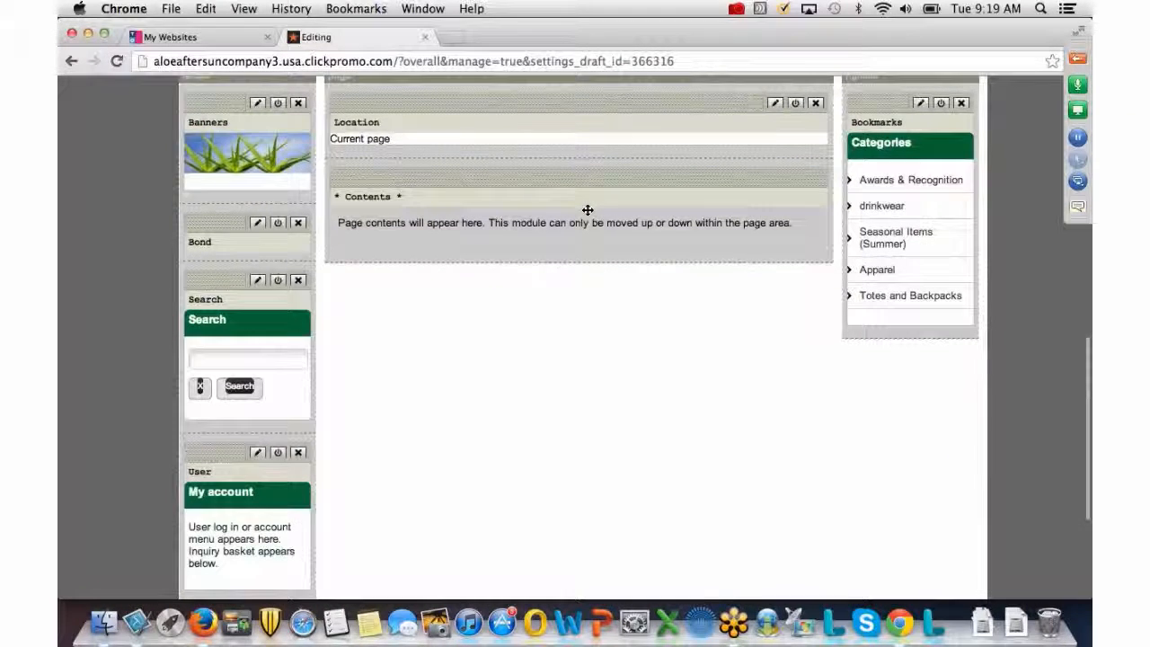
scroll(588, 214, "down", 3)
scroll(587, 214, "down", 2)
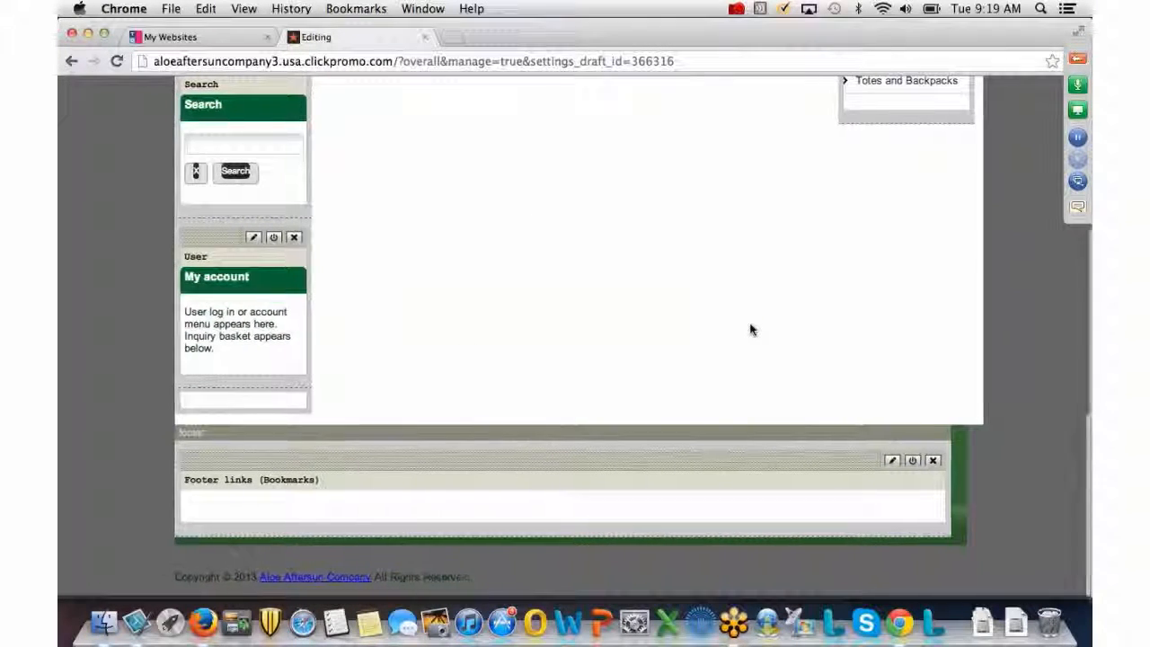
scroll(701, 319, "up", 5)
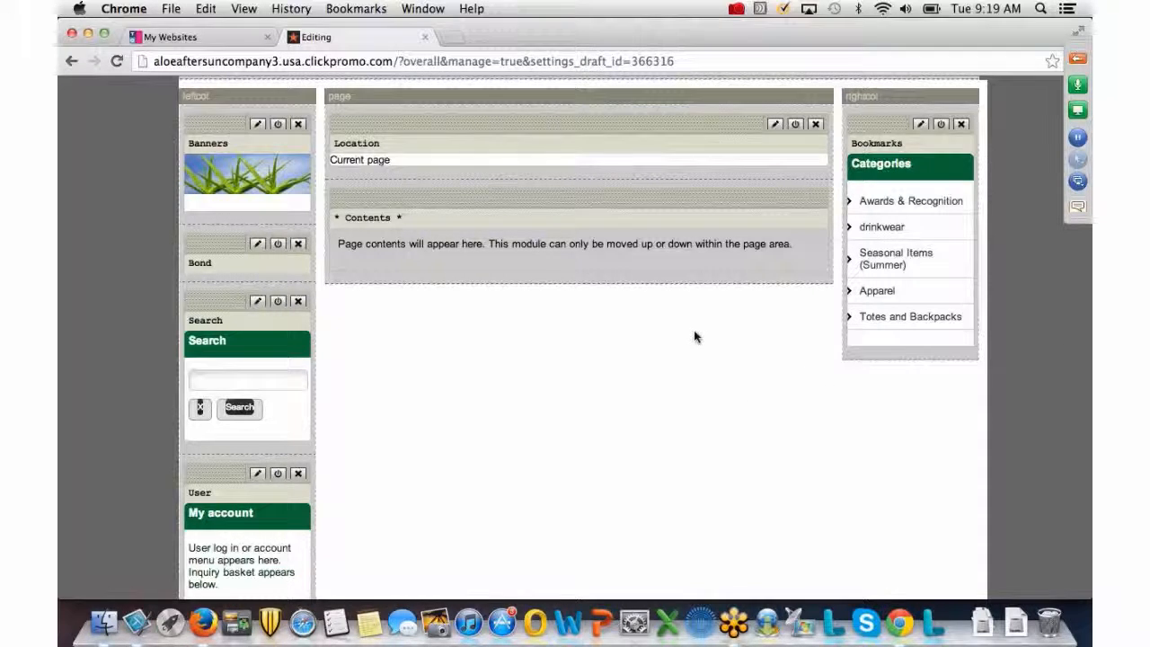
scroll(693, 329, "up", 5)
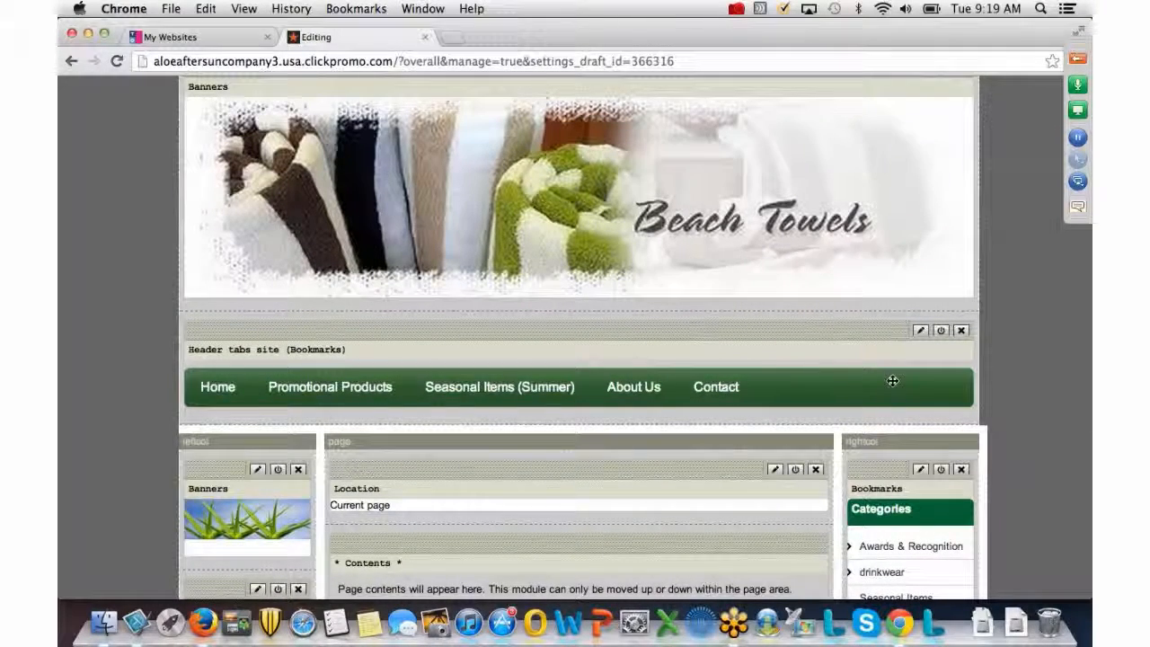
left_click(920, 331)
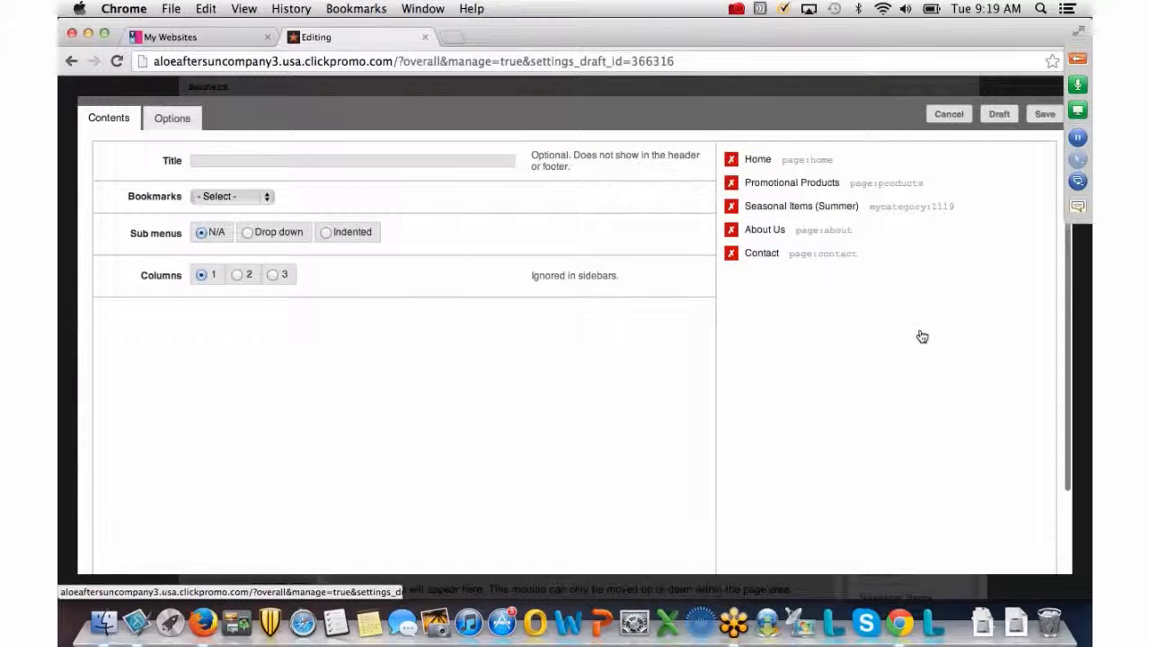
Insert a Page link to Request A Quote, move it below Seasonal Items (Summer), and save.
left_click(268, 201)
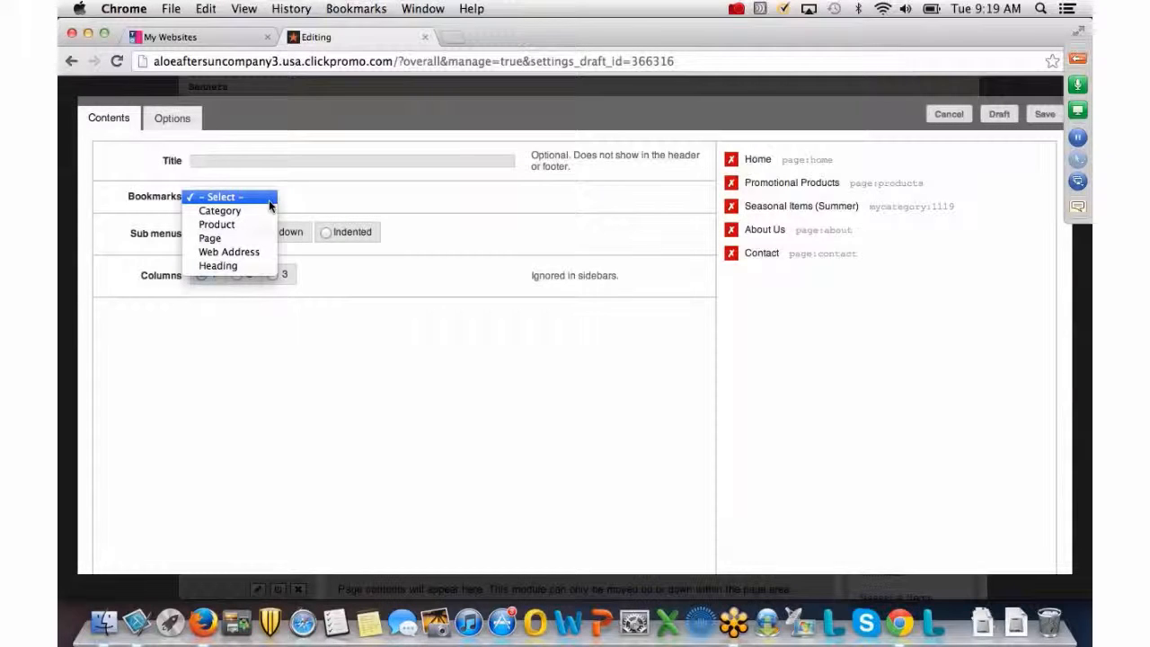
left_click(219, 239)
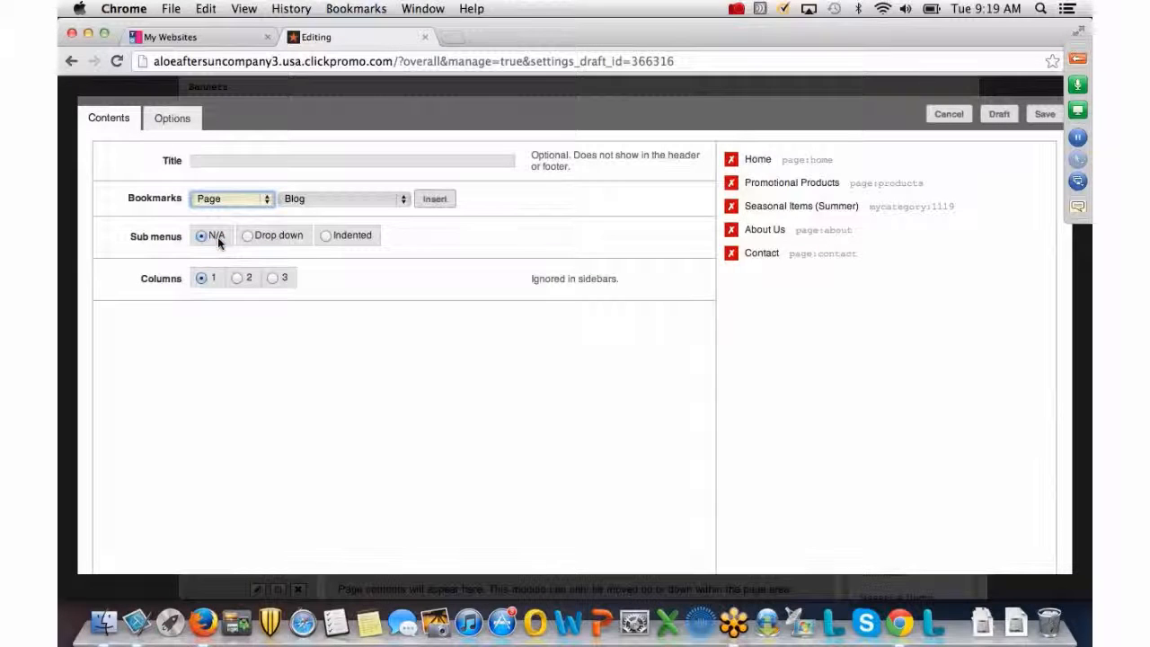
left_click(405, 202)
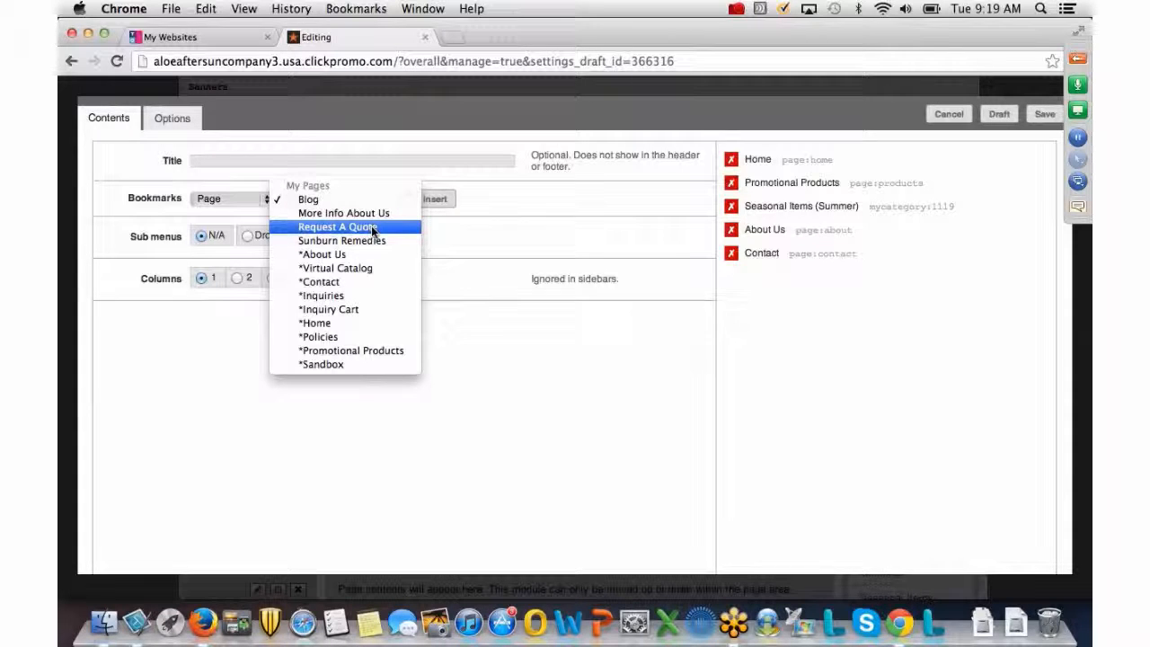
left_click(371, 227)
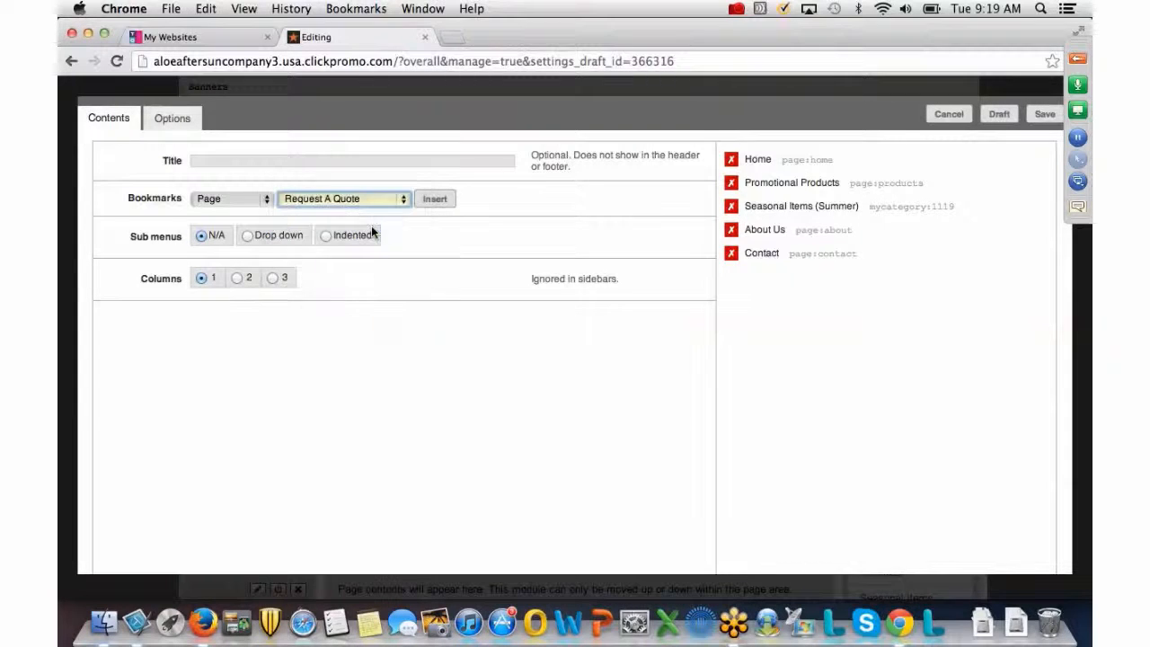
left_click(436, 199)
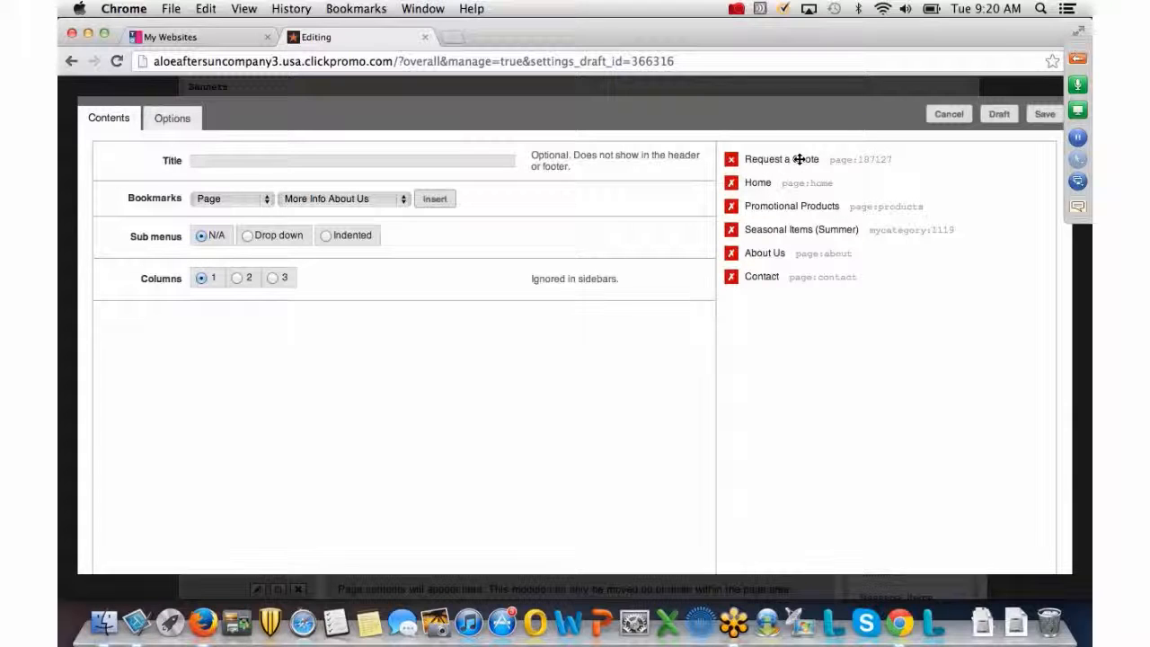
left_click_drag(799, 161, 799, 232)
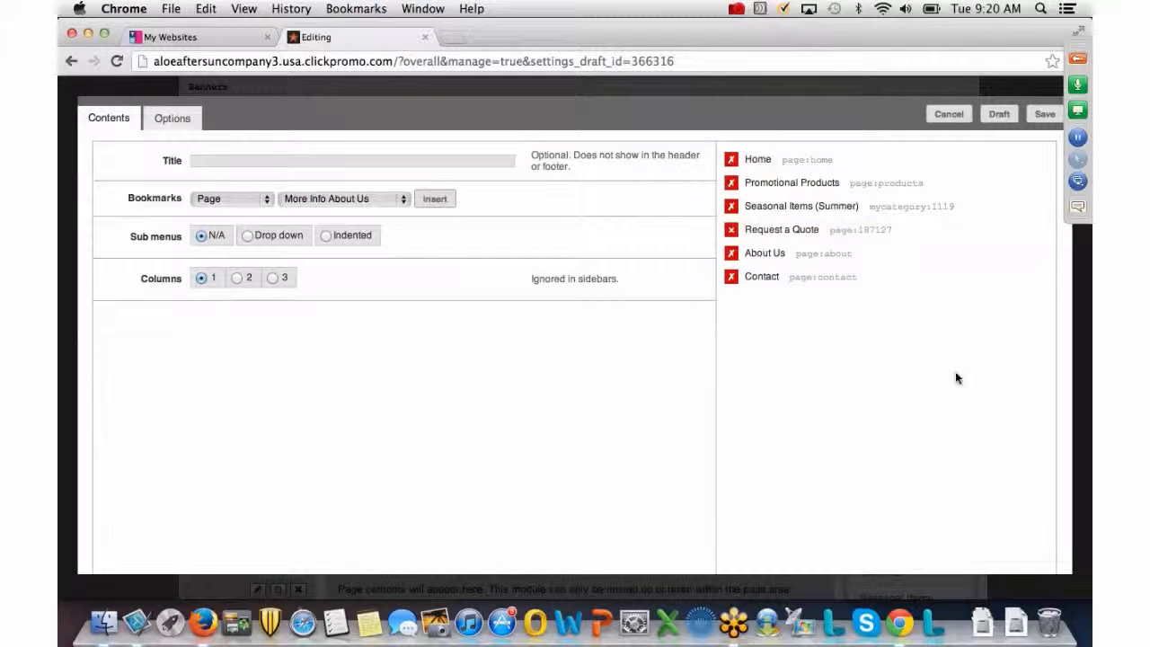
left_click(1045, 115)
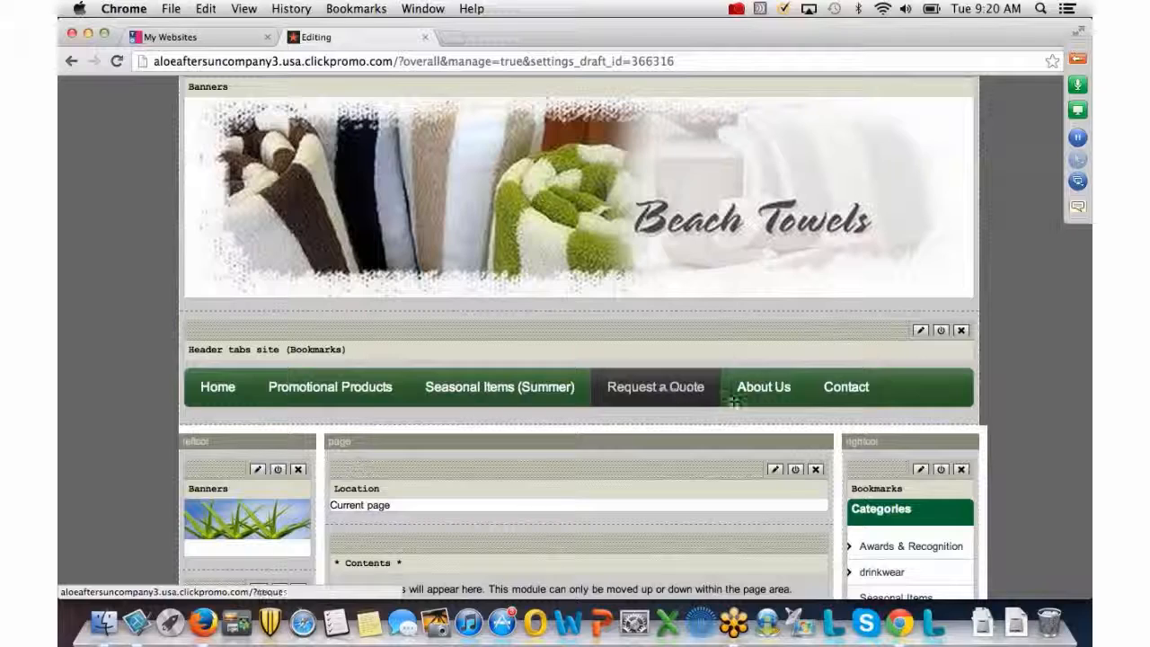
In the Categories Bookmarks module, insert a Page link to Request A Quote at the top and save.
scroll(896, 393, "down", 1)
scroll(895, 393, "down", 5)
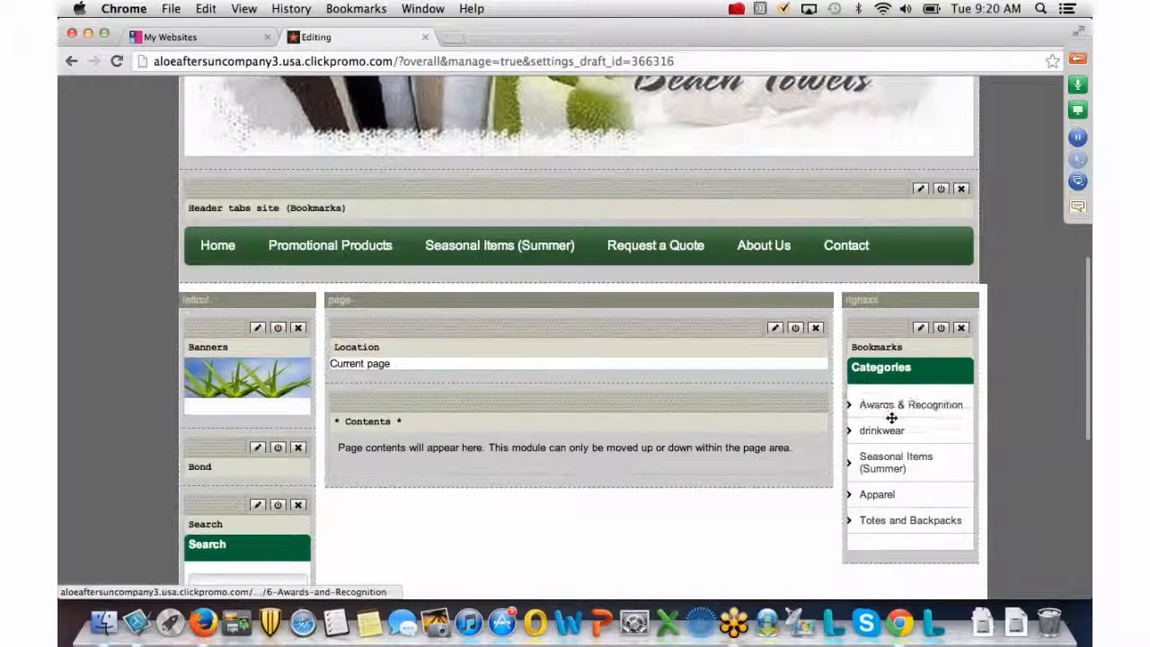
left_click(920, 330)
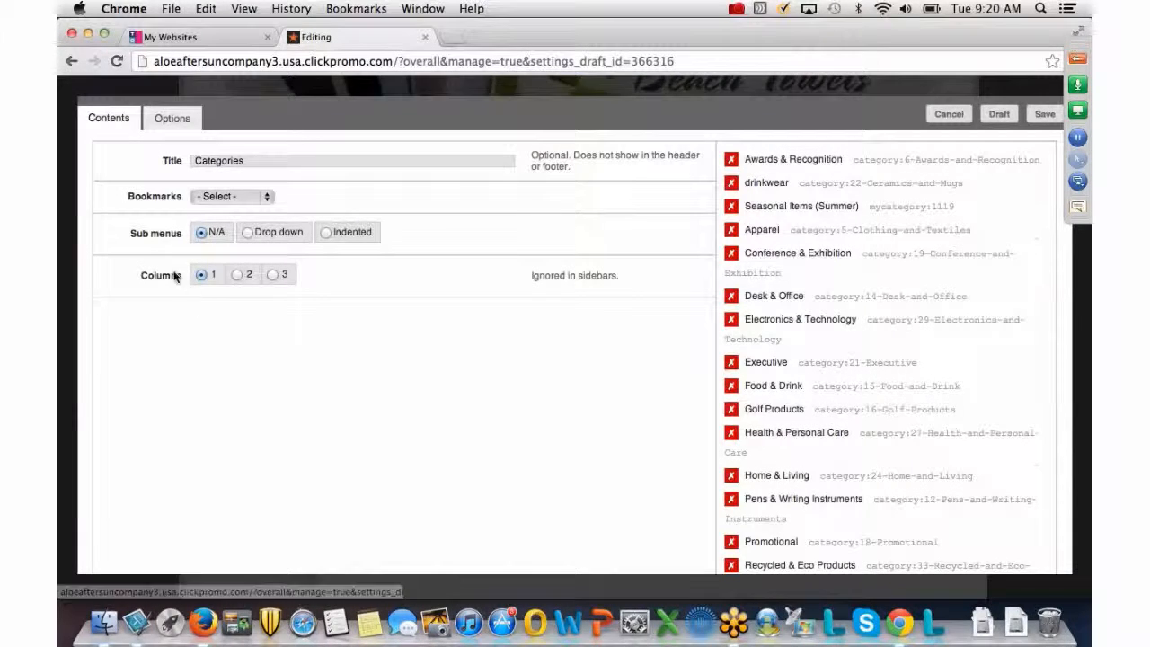
left_click(267, 199)
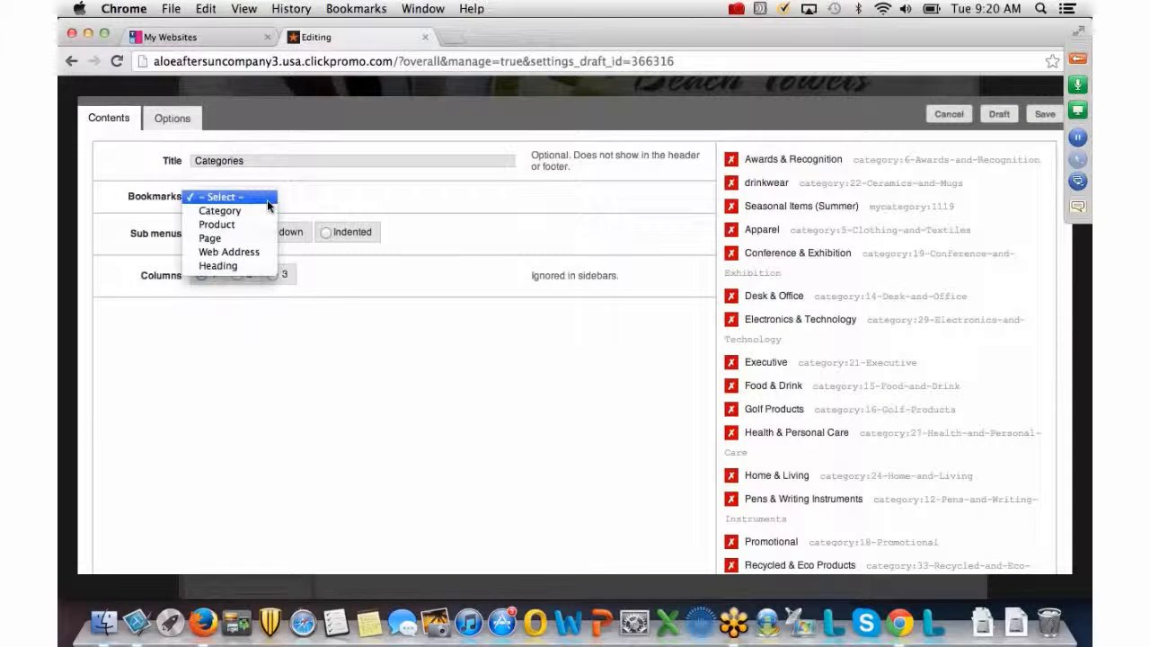
left_click(231, 239)
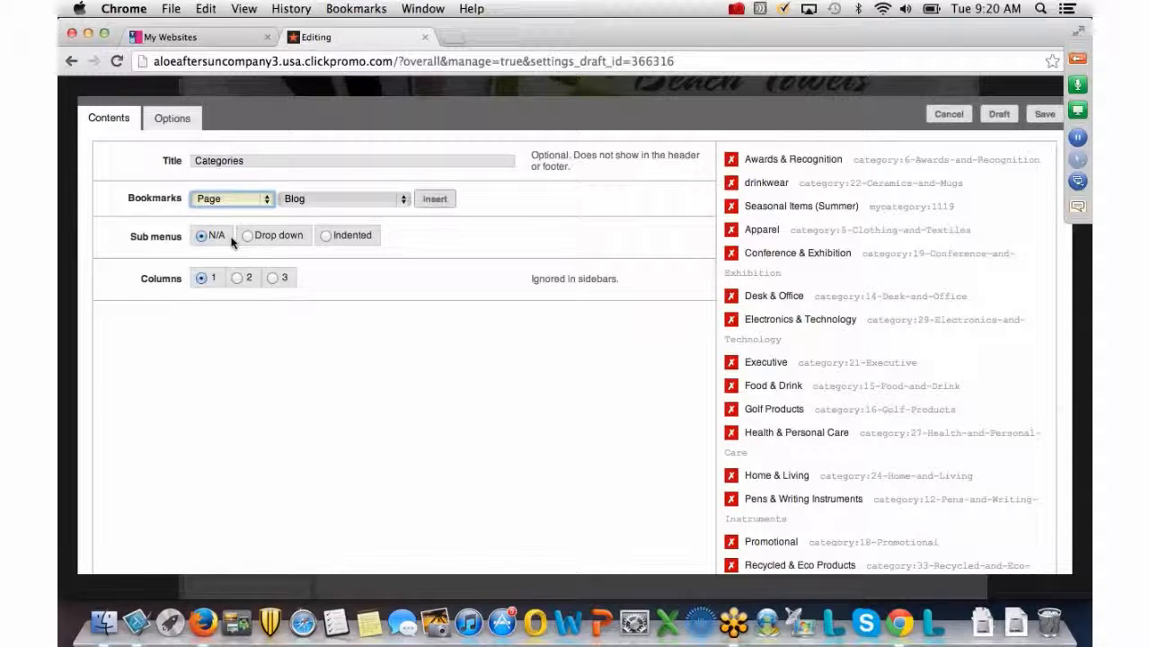
left_click(404, 200)
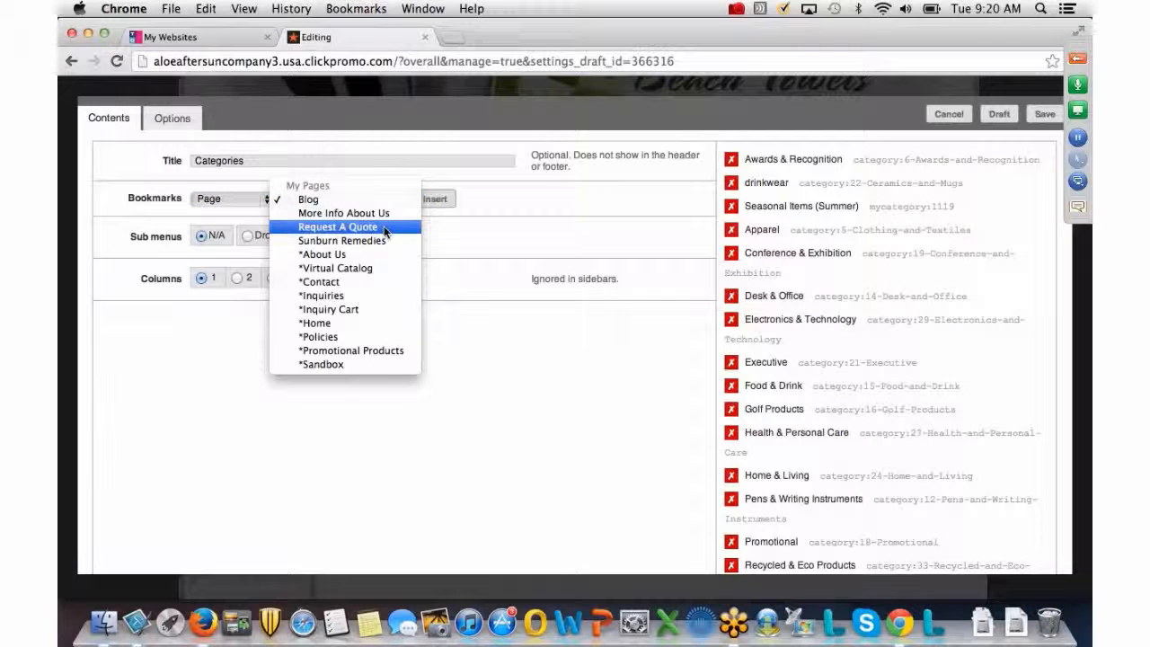
left_click(384, 230)
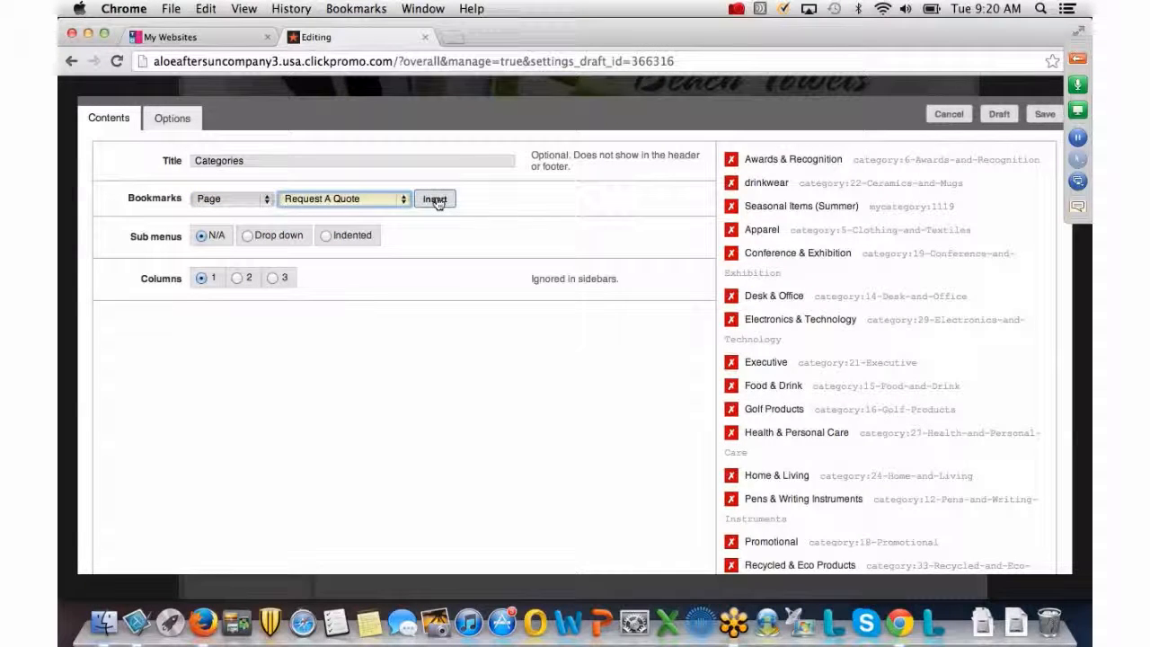
left_click(435, 199)
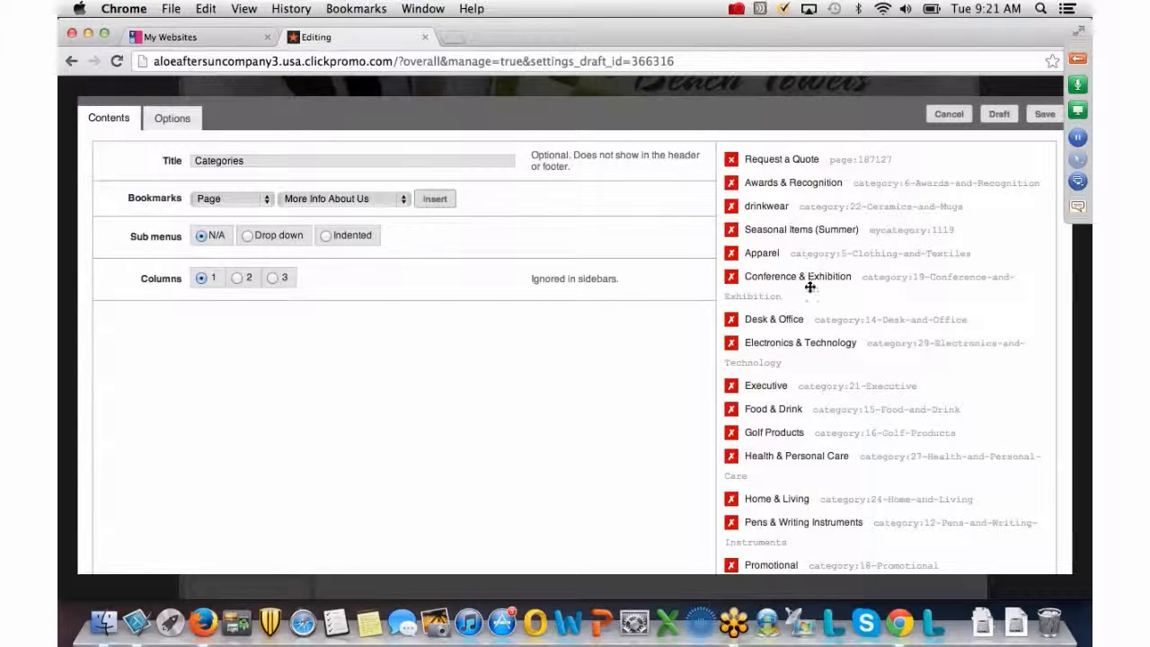
left_click(1044, 114)
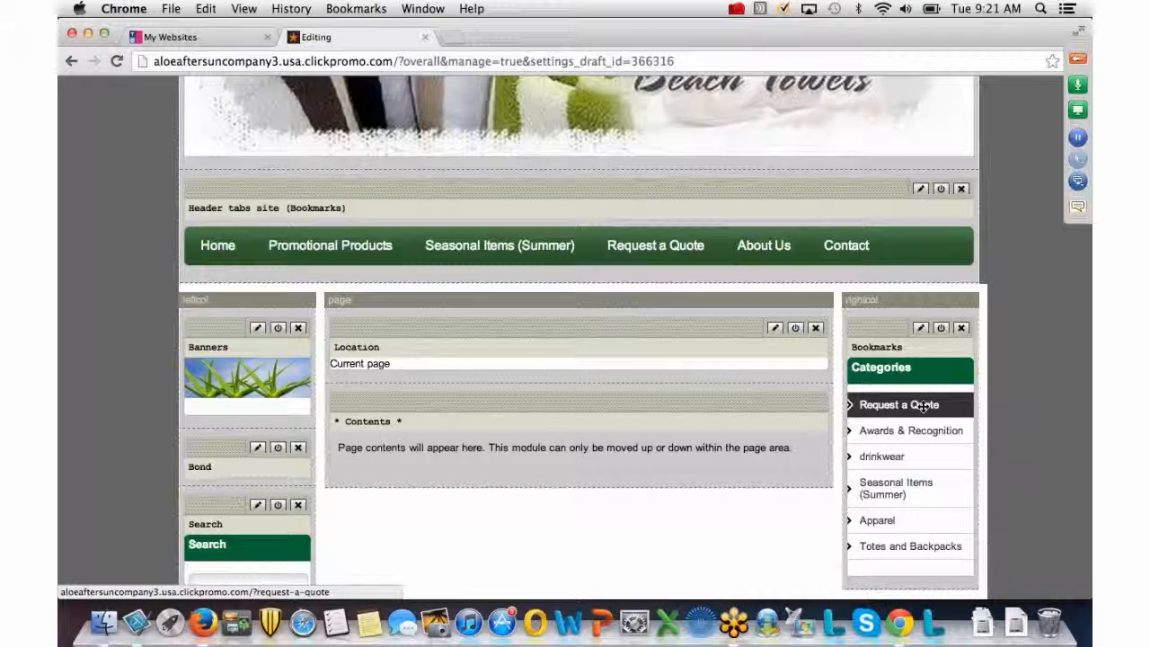
scroll(923, 406, "up", 10)
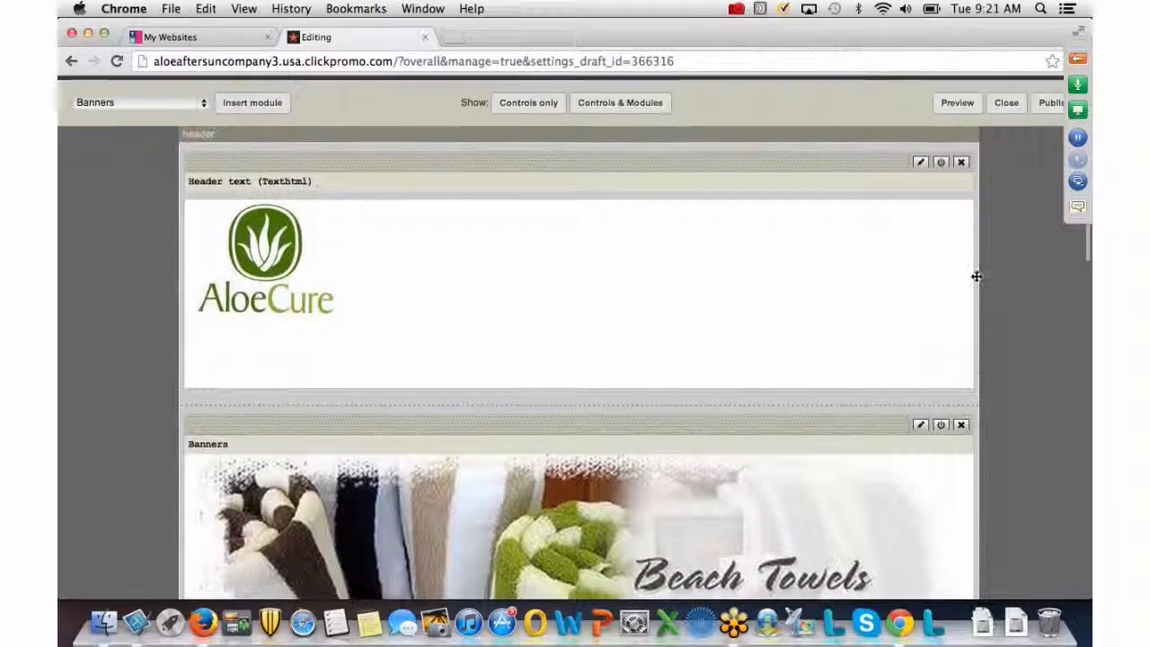
Publish the draft layout live and view the storefront showing the Request a Quote tab.
left_click(1045, 104)
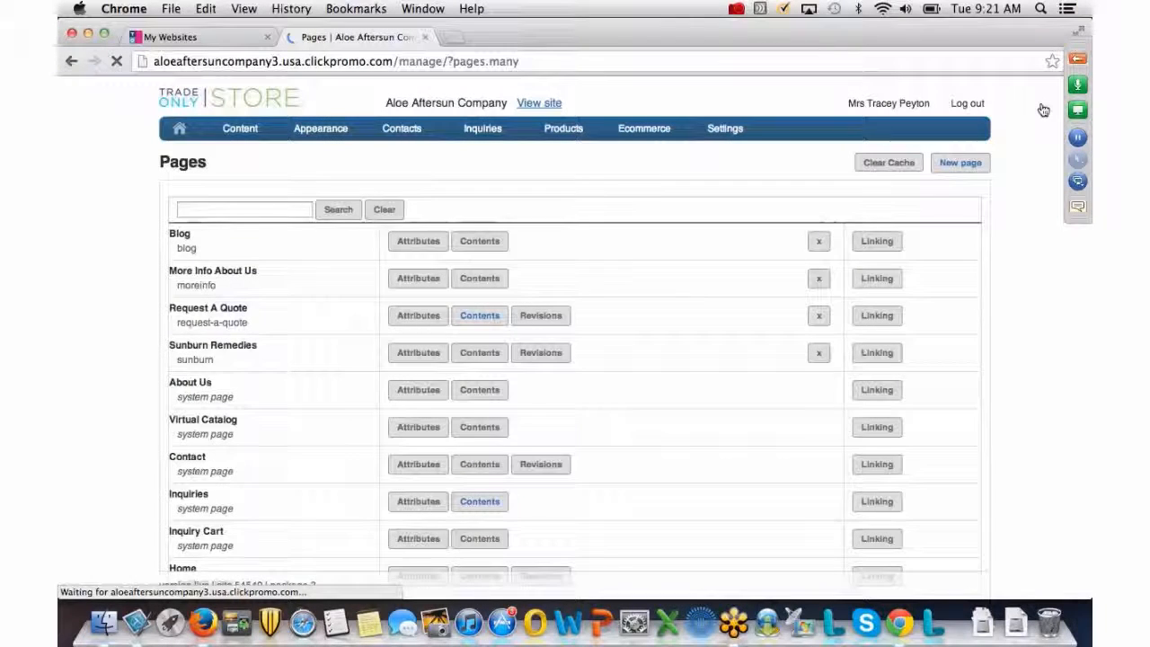
left_click(540, 103)
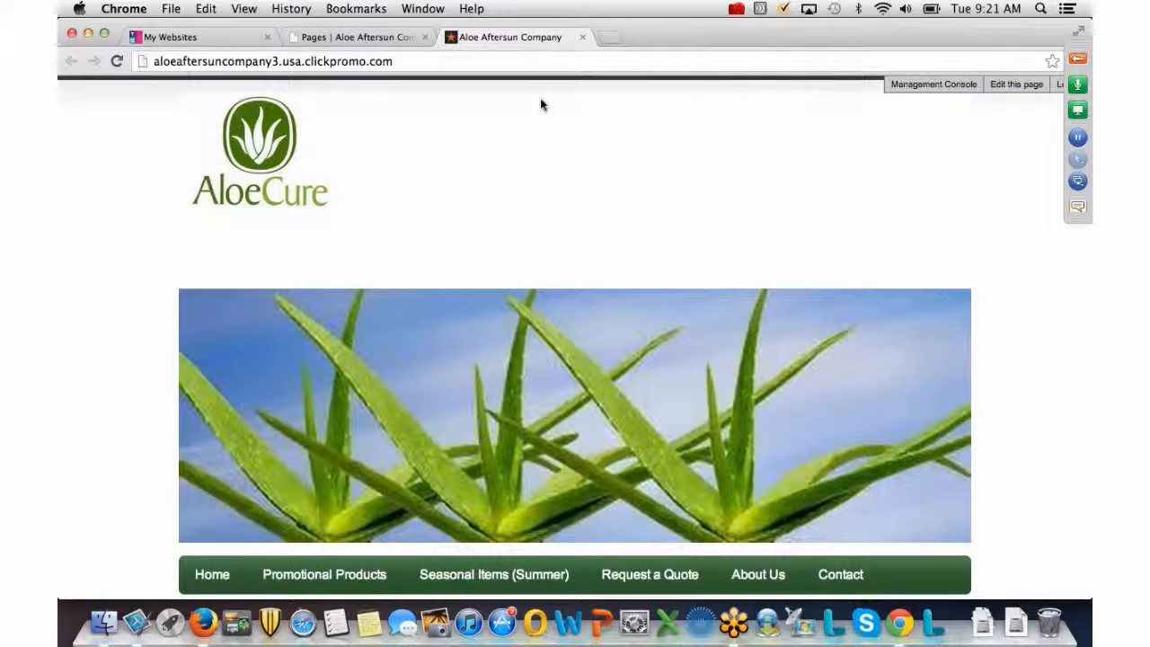
Confirm the nav bar and Categories show the quote links, then open Request a Quote from the header.
scroll(541, 105, "down", 5)
scroll(541, 104, "up", 1)
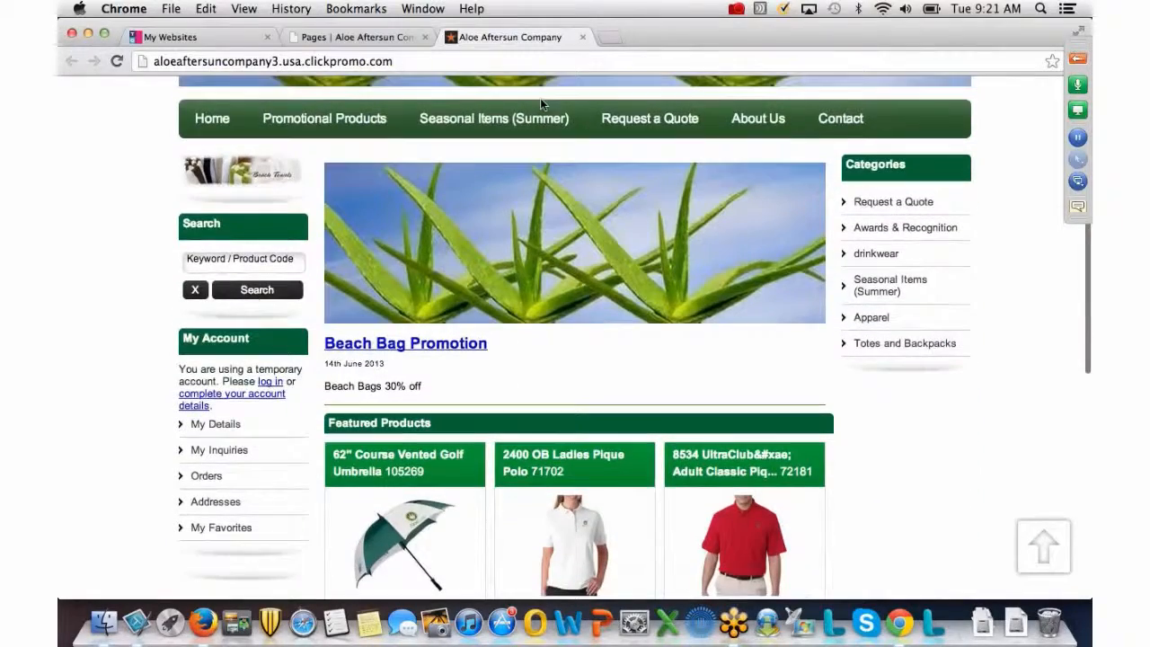
scroll(610, 128, "down", 1)
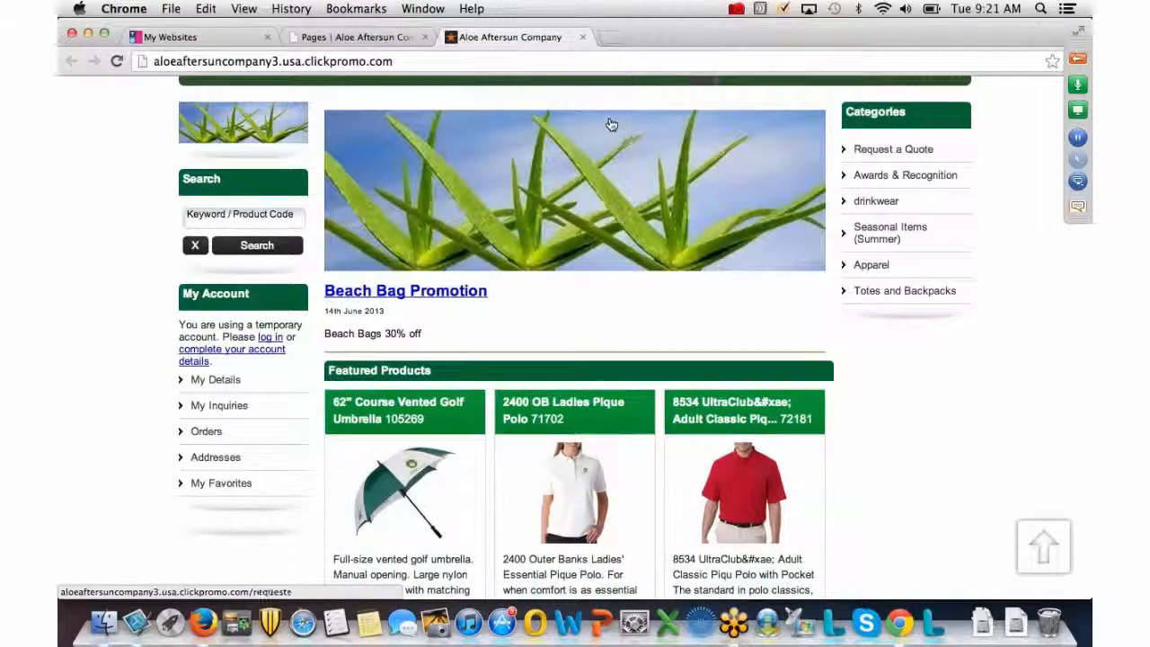
scroll(829, 151, "up", 2)
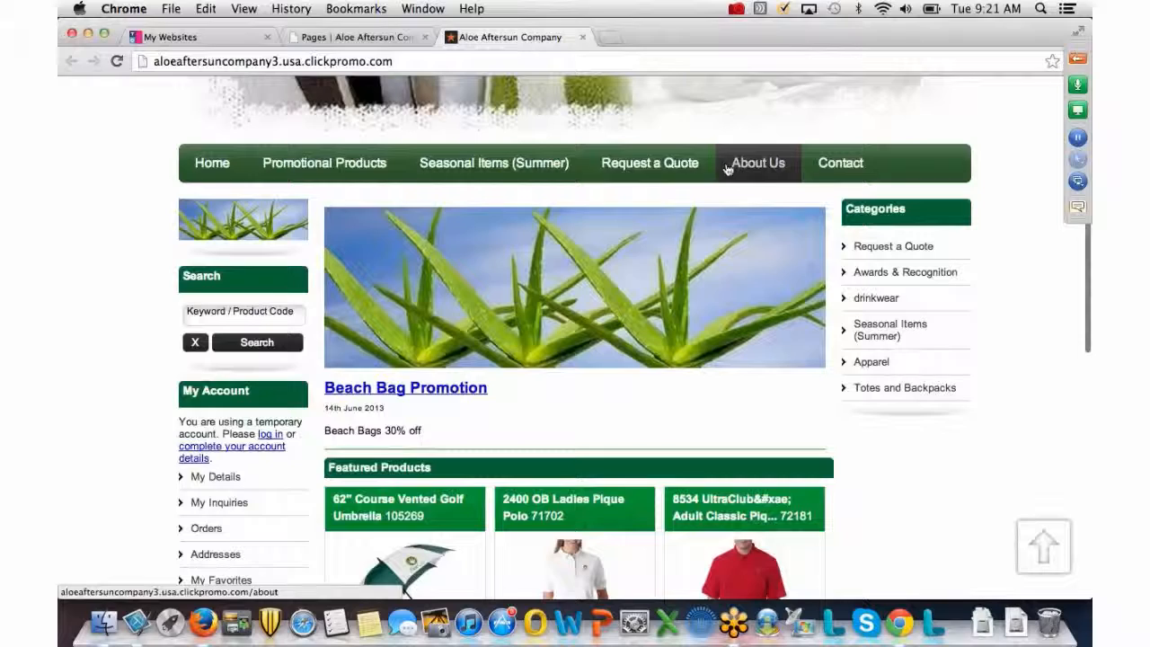
left_click(675, 161)
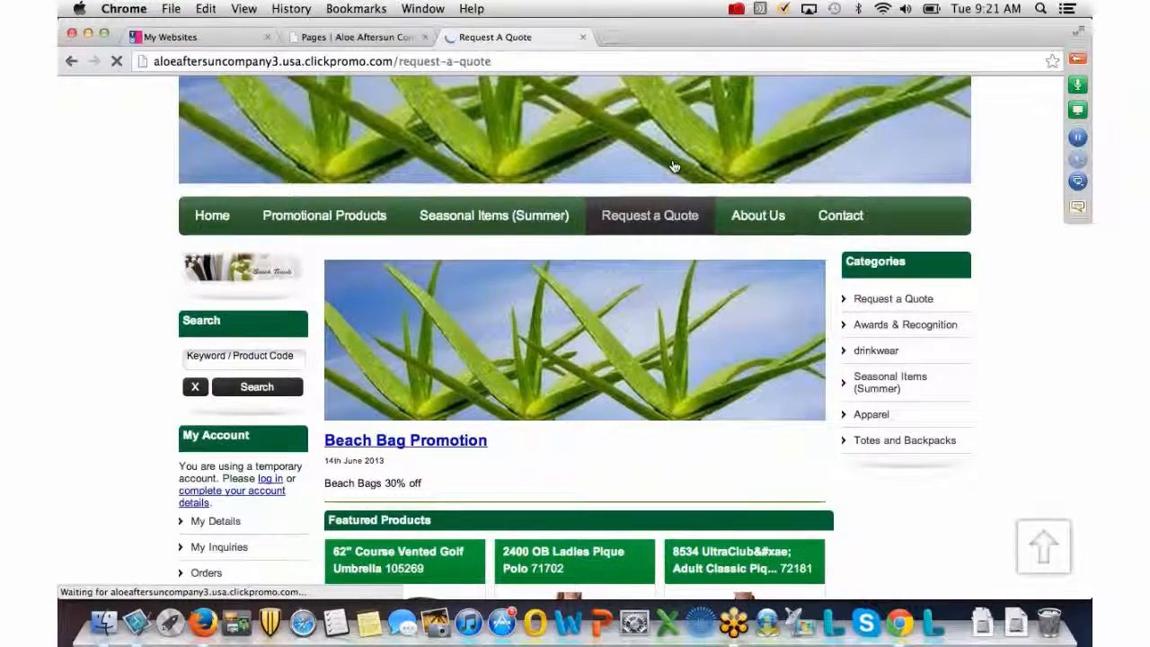
Inspect the quote form's company, contact, email, Product Categories checkboxes, captcha and Submit button.
scroll(675, 167, "down", 10)
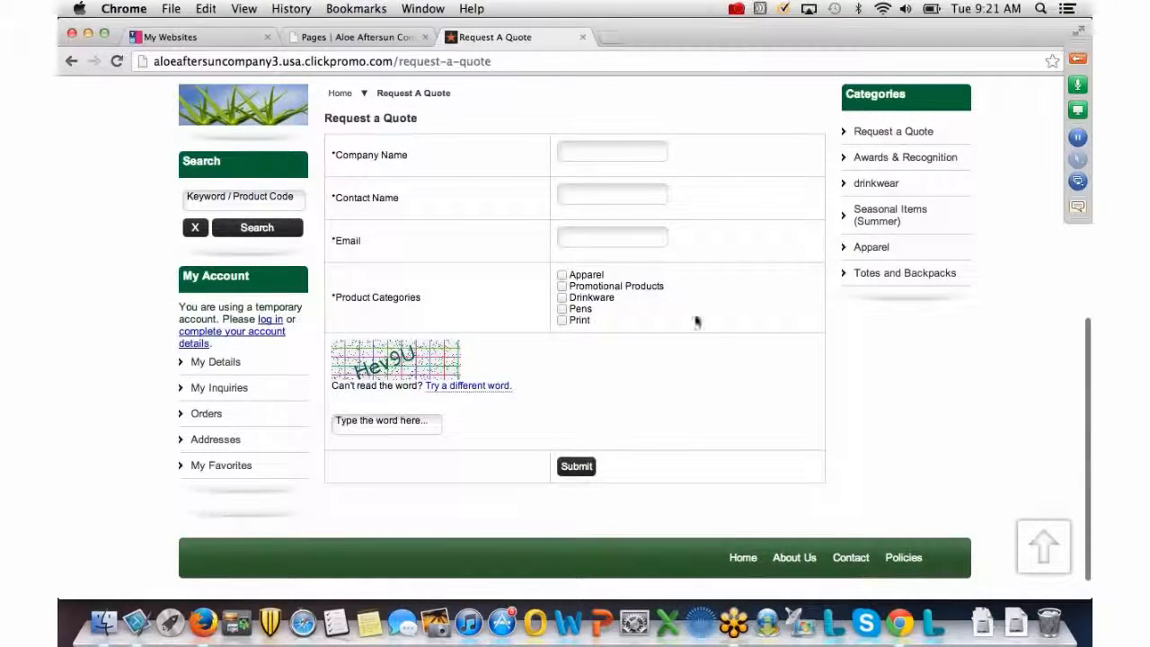
scroll(562, 362, "up", 1)
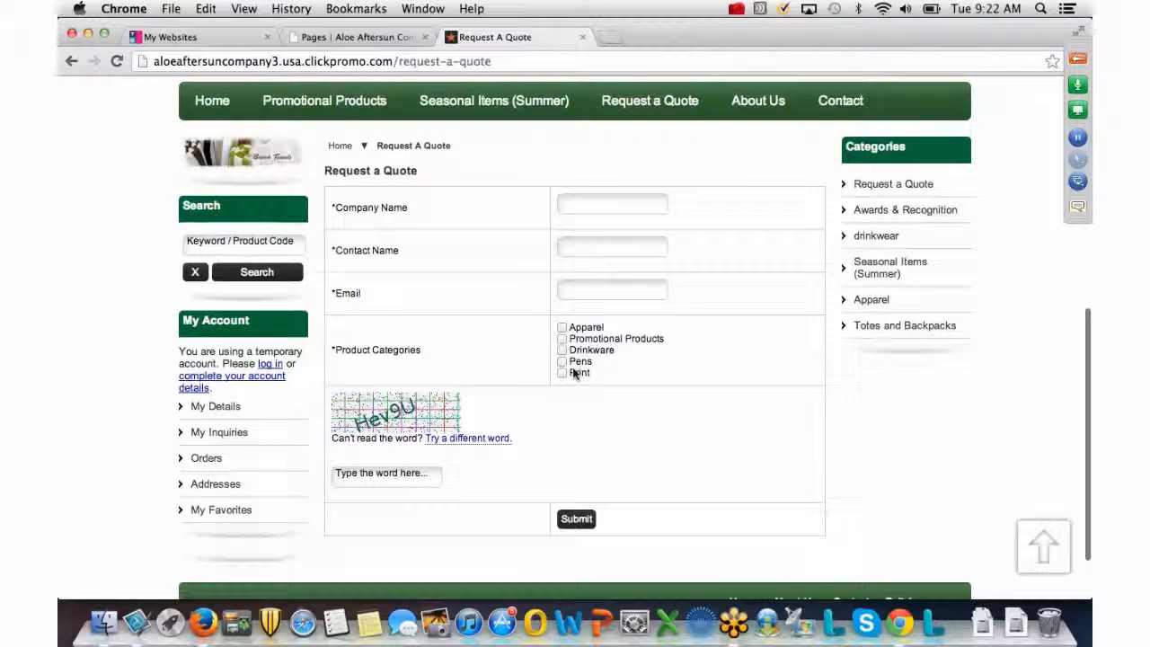
scroll(575, 373, "down", 1)
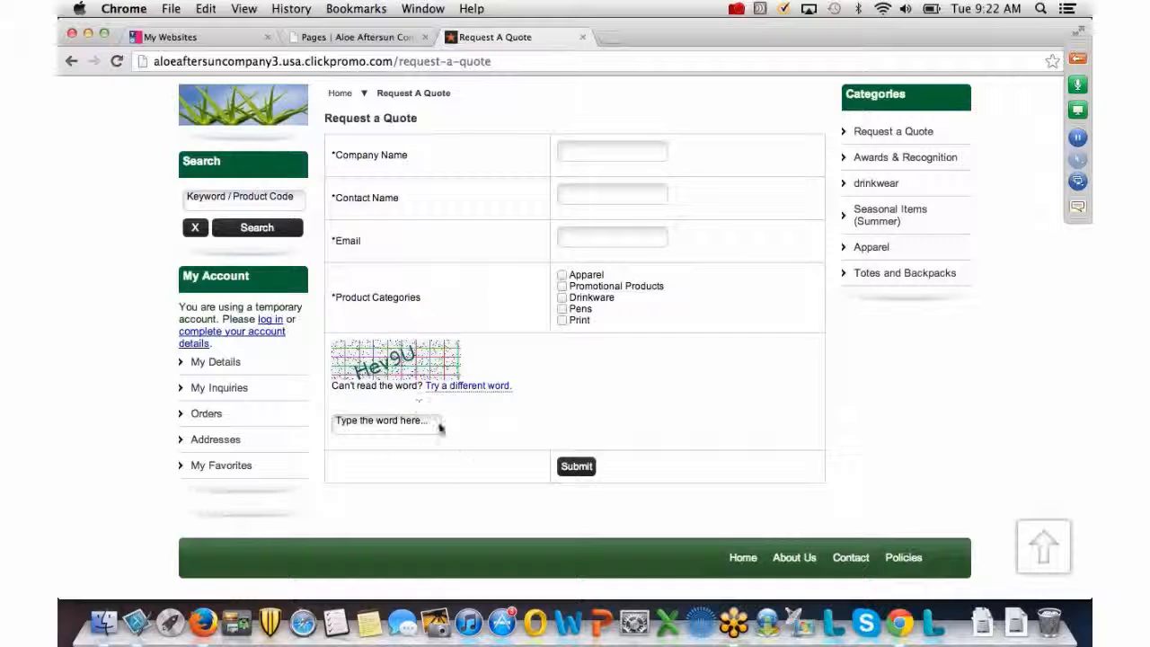
scroll(592, 470, "up", 1)
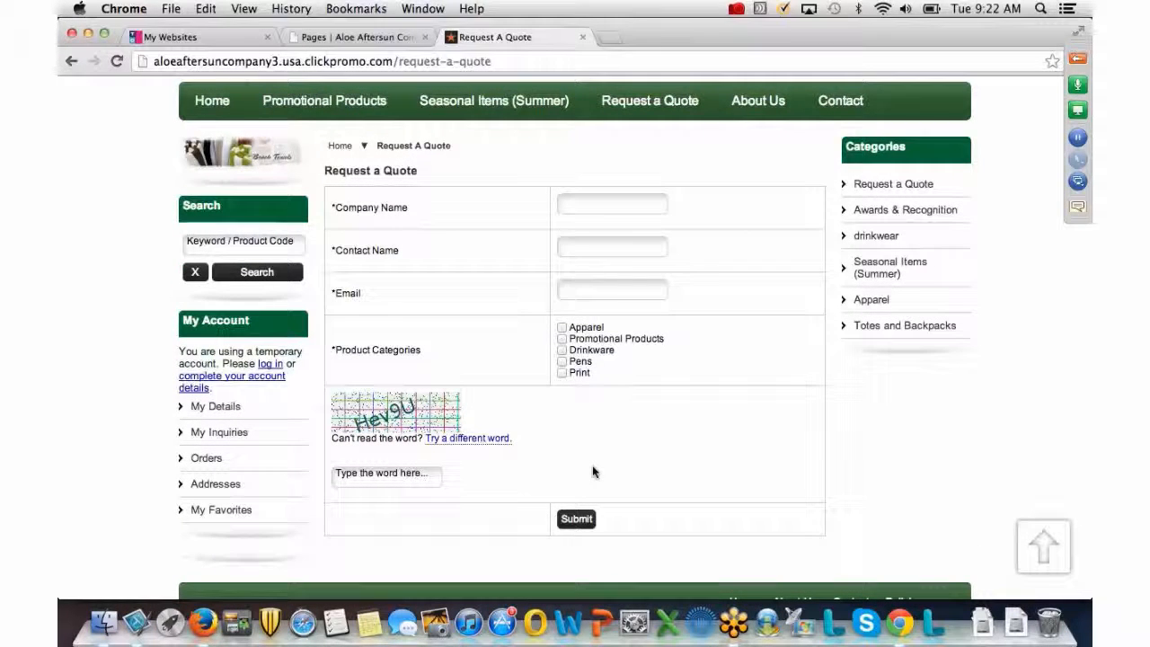
scroll(592, 470, "down", 1)
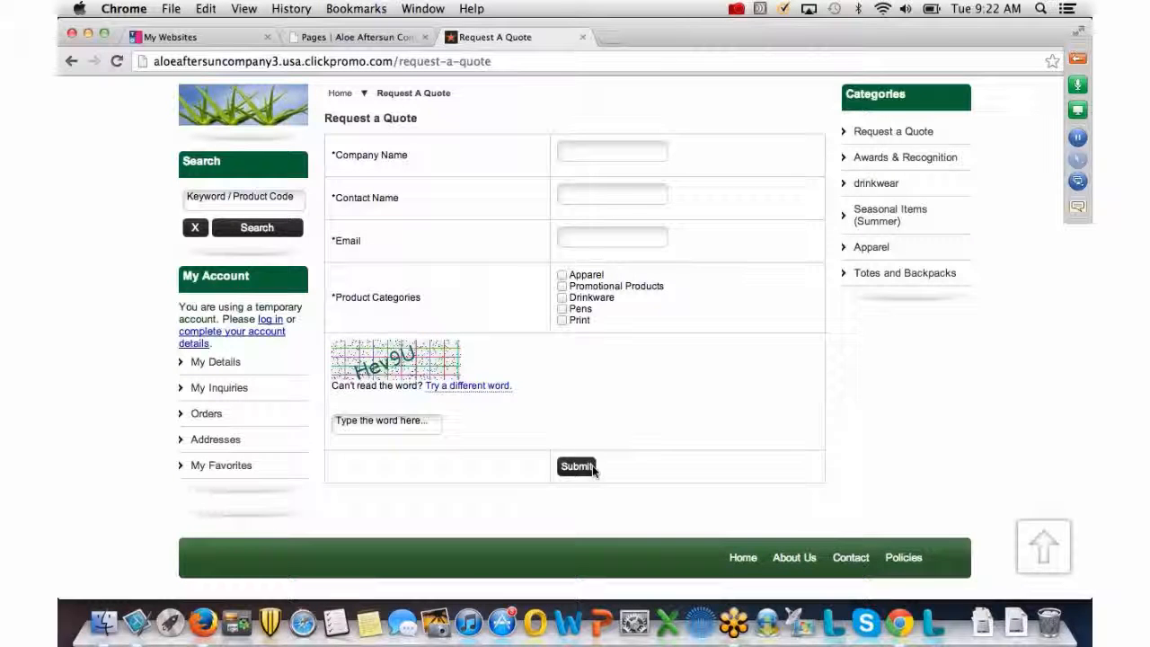
scroll(593, 469, "up", 5)
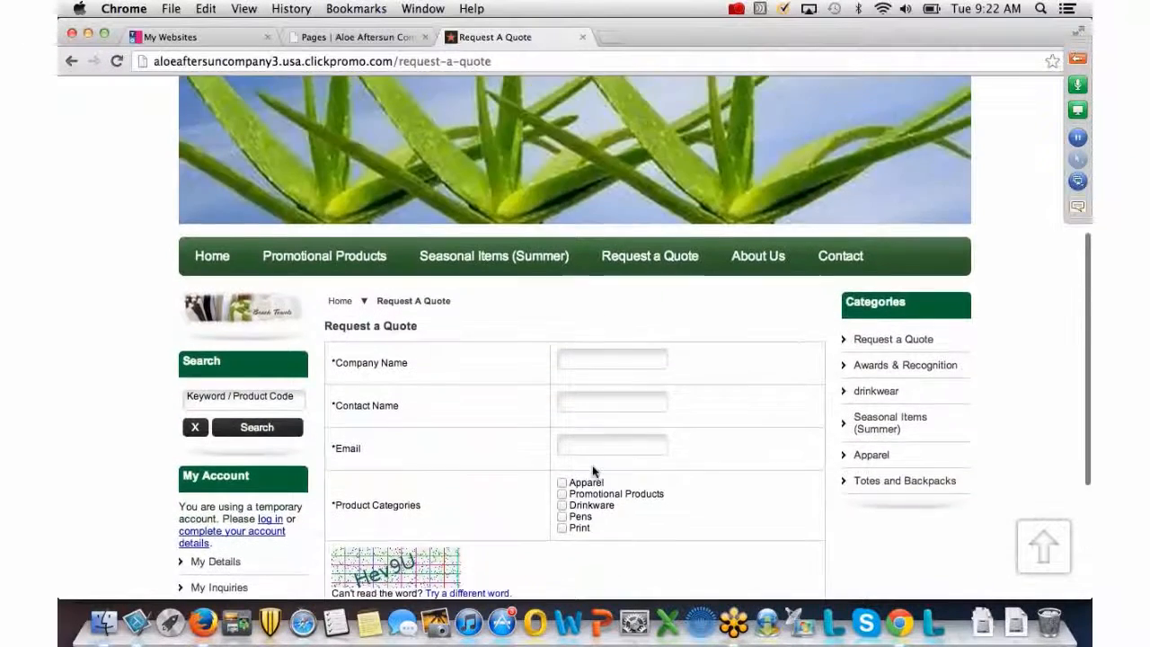
scroll(593, 471, "up", 2)
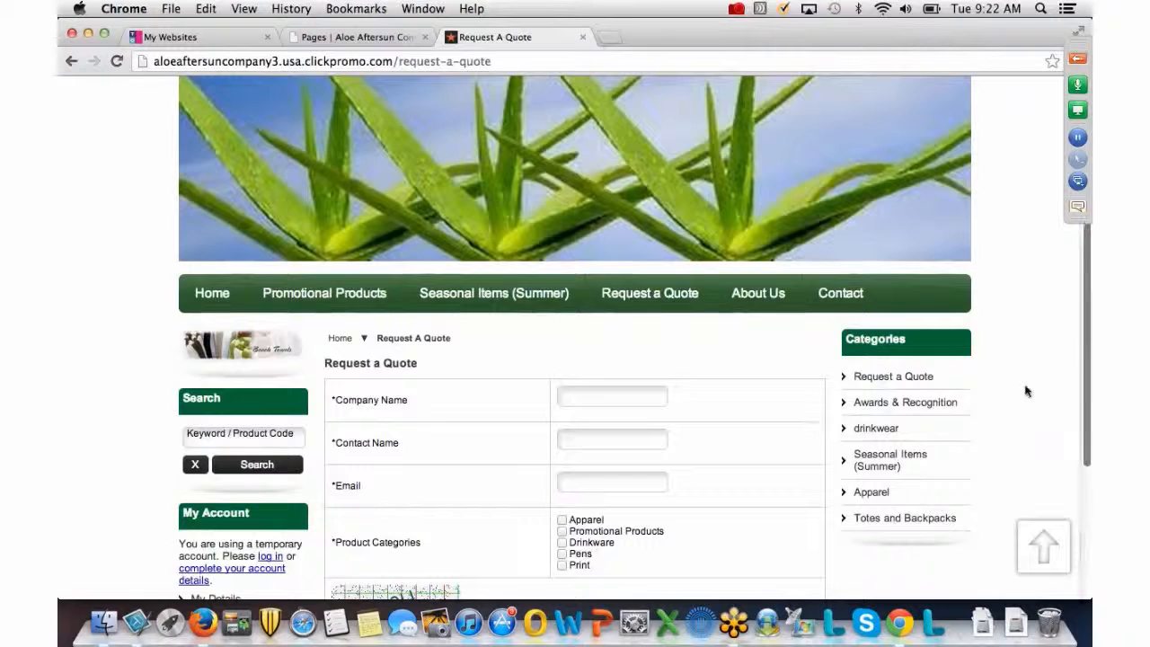
Open Request a Quote from the Categories sidebar link and look over the page.
left_click(917, 379)
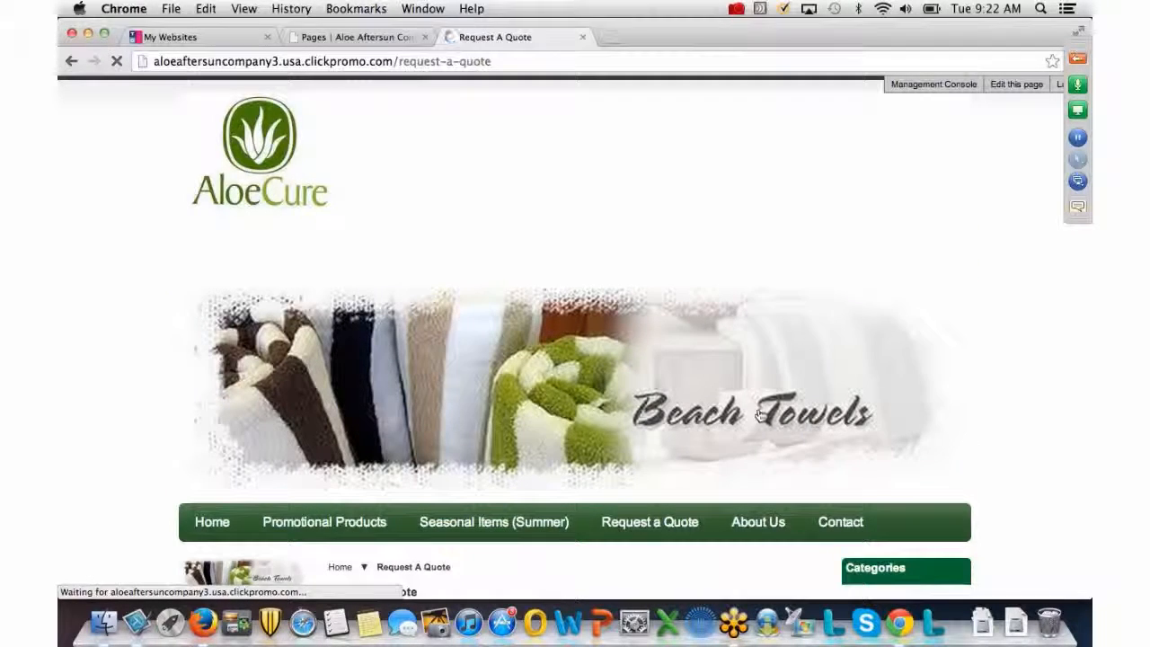
scroll(760, 404, "down", 5)
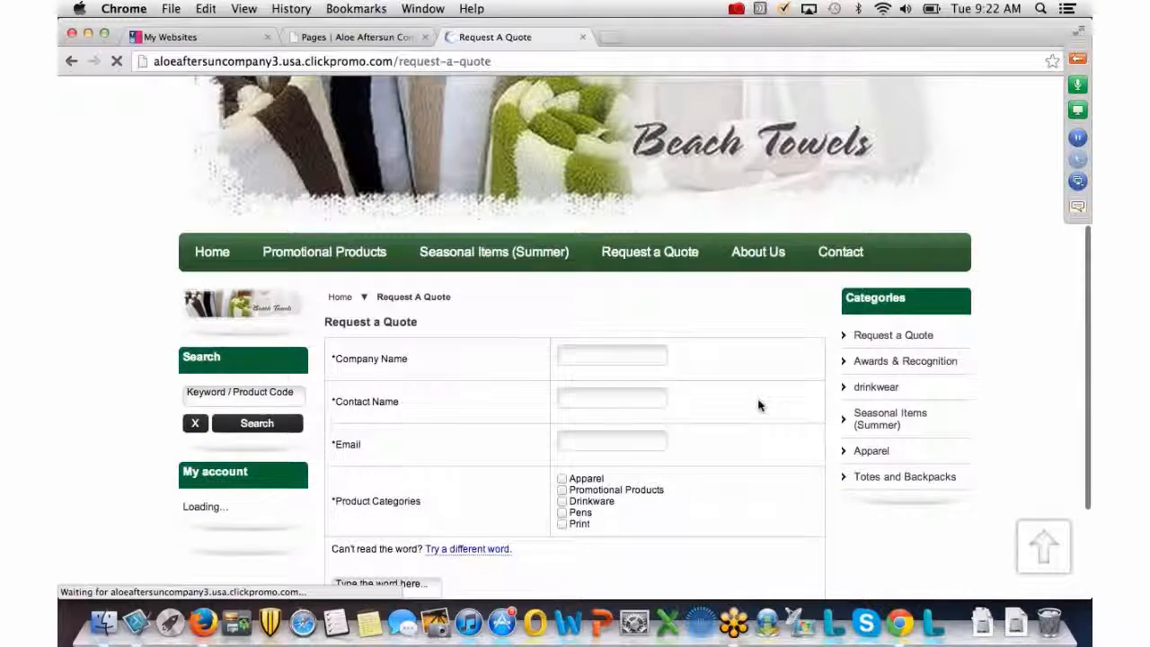
left_click(1077, 59)
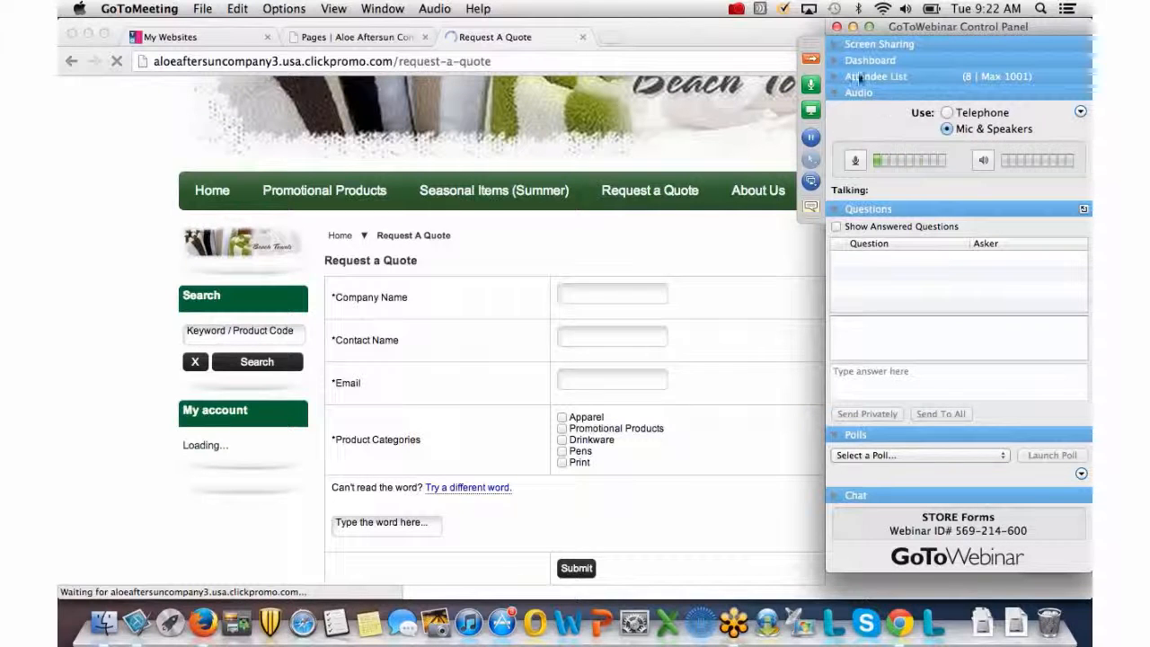
Collapse the webinar panel and switch back to the admin Pages list tab.
left_click(811, 60)
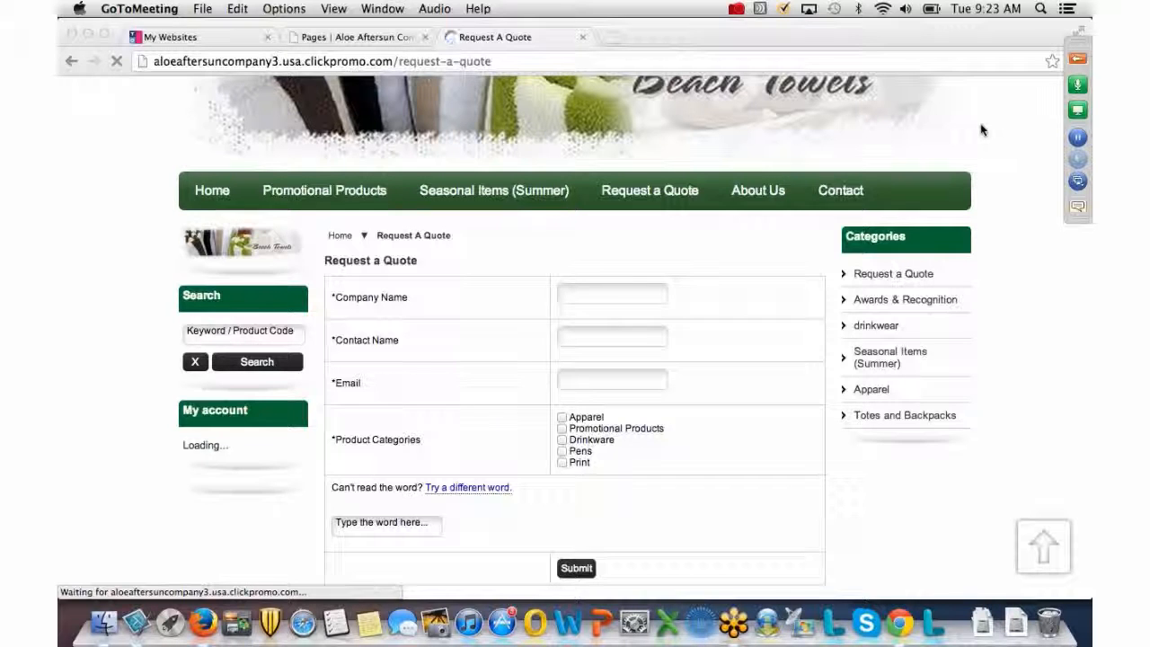
scroll(980, 130, "up", 3)
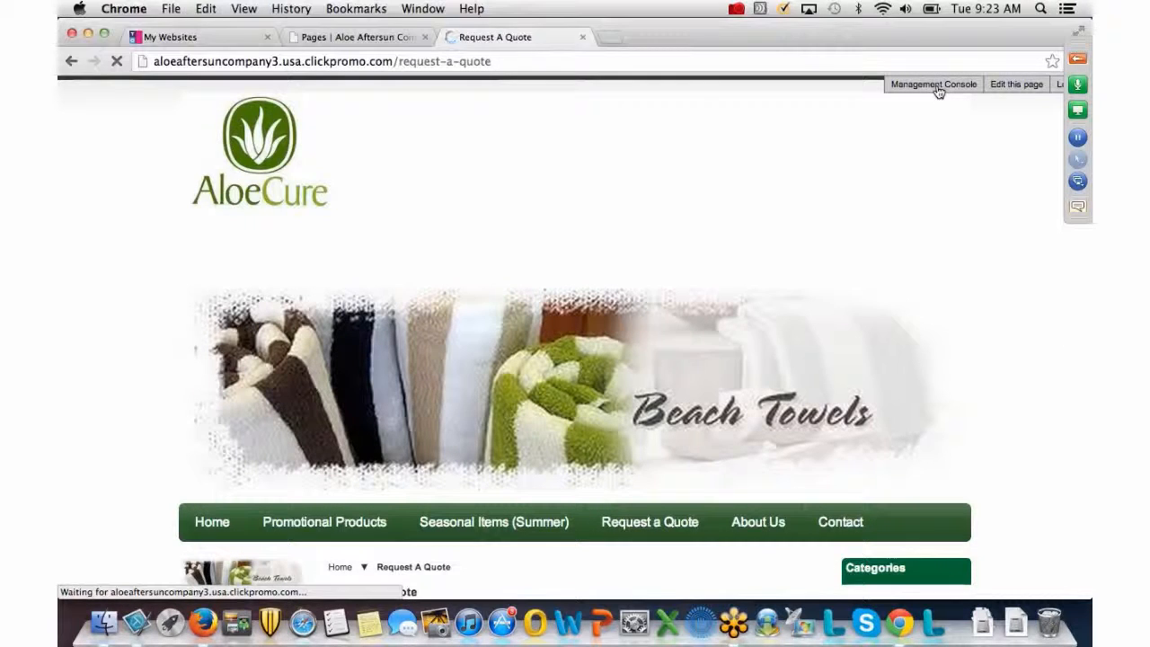
left_click(938, 89)
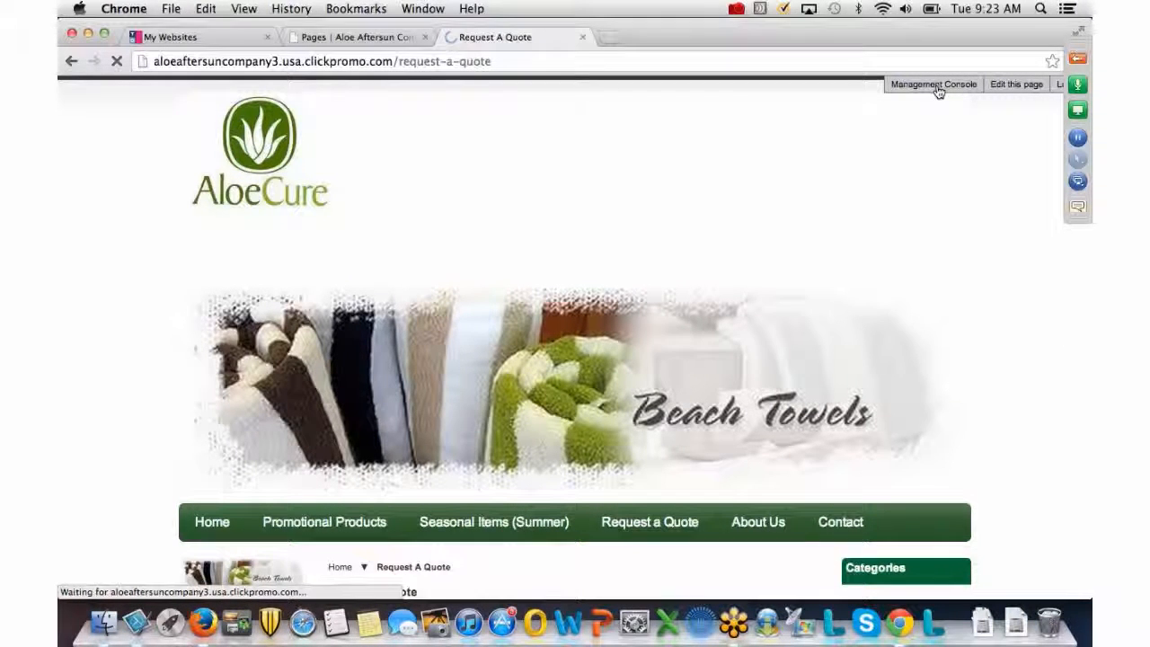
left_click(513, 60)
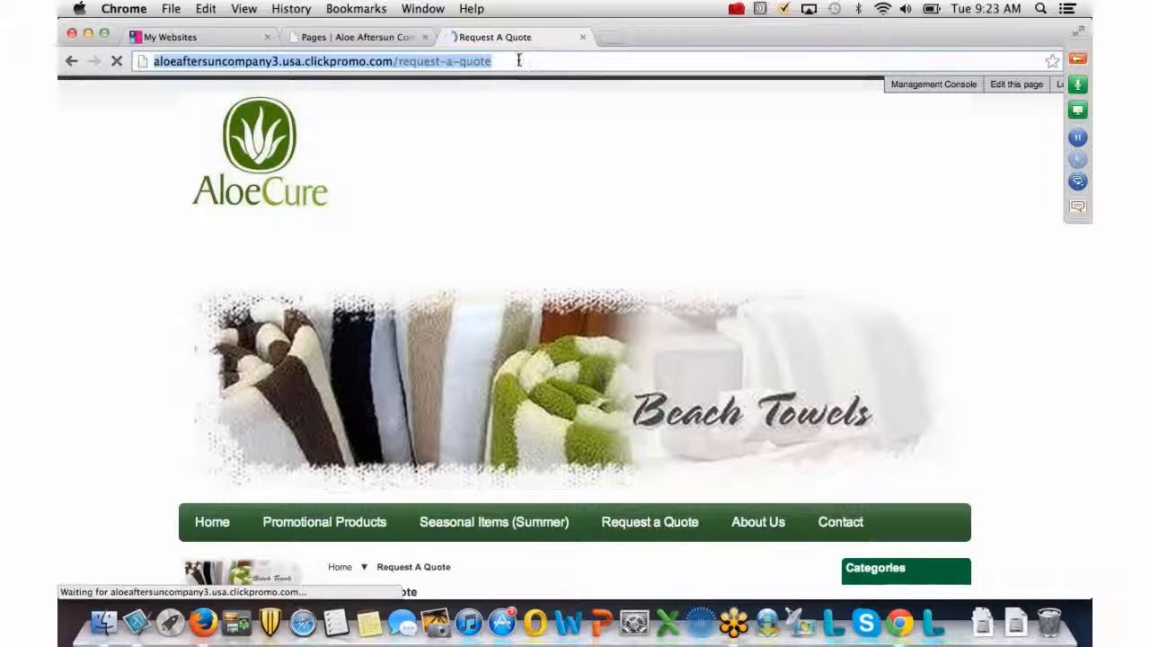
left_click(518, 60)
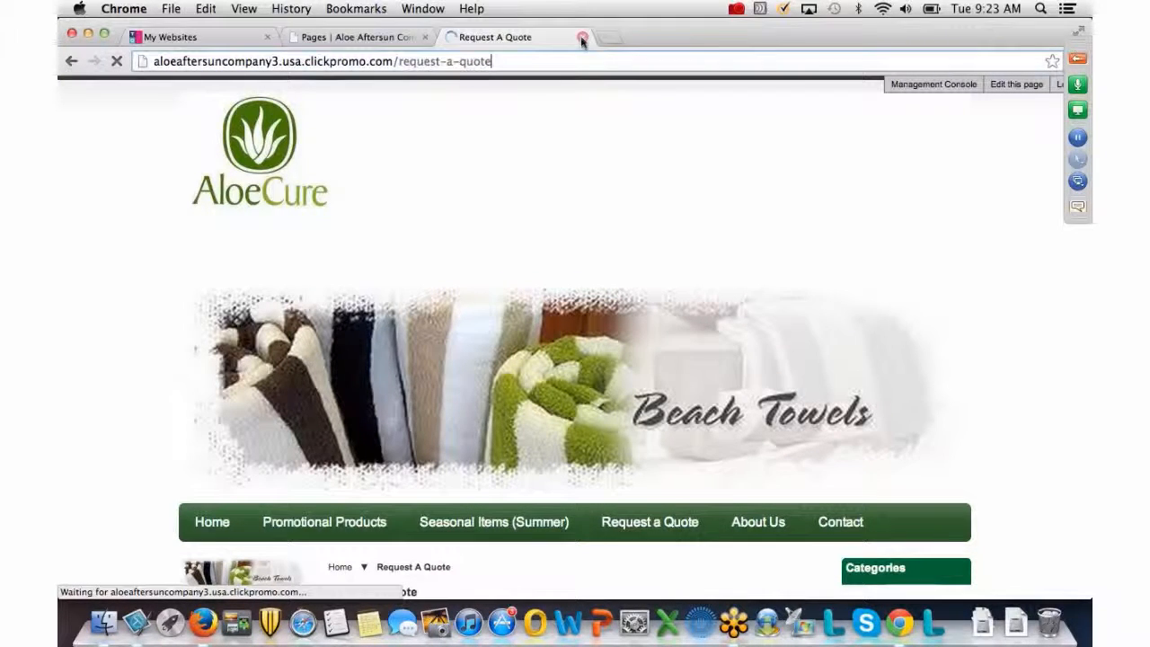
left_click(377, 37)
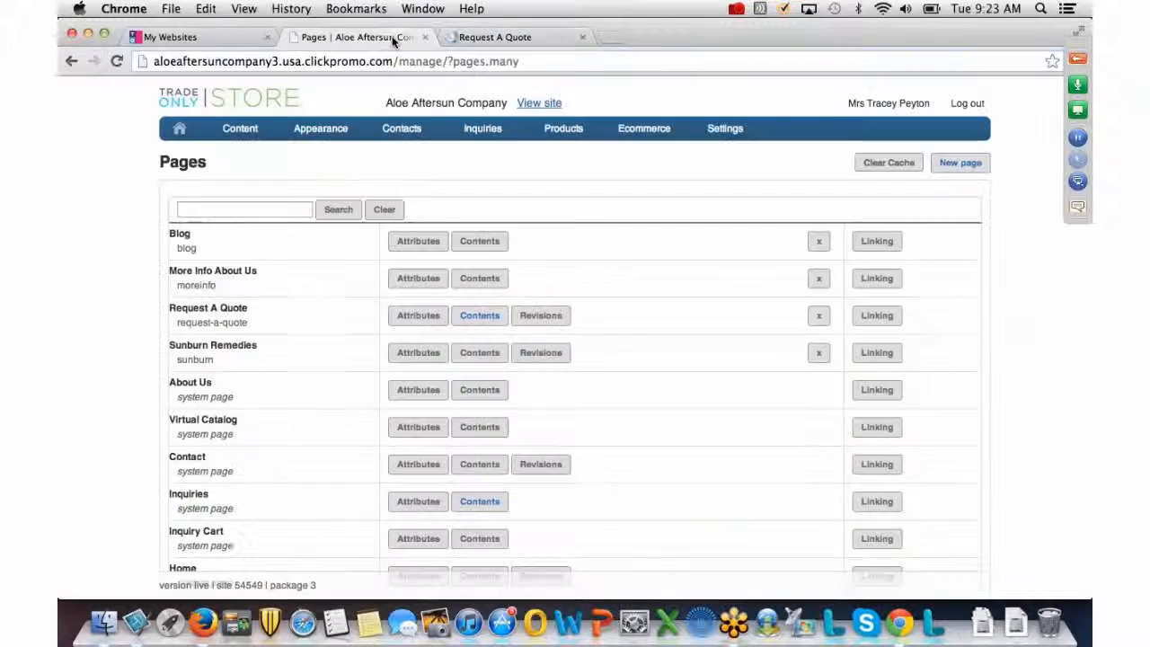
Close the Request A Quote storefront tab and open Inquiries > Form Responses.
left_click(582, 37)
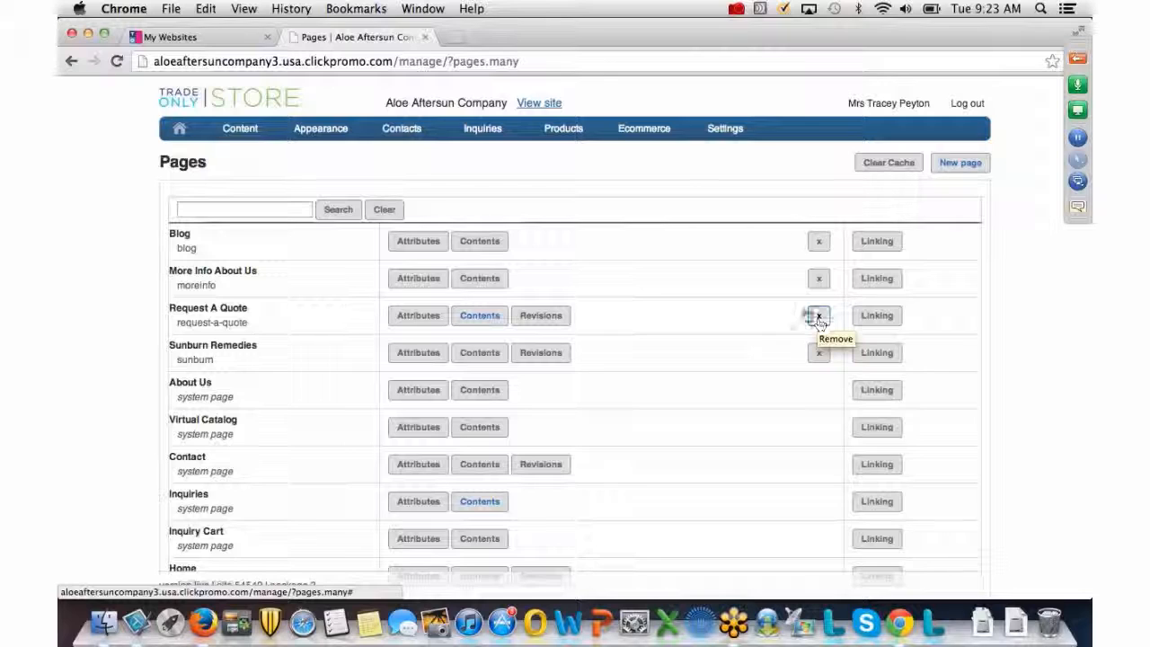
mouse_move(483, 131)
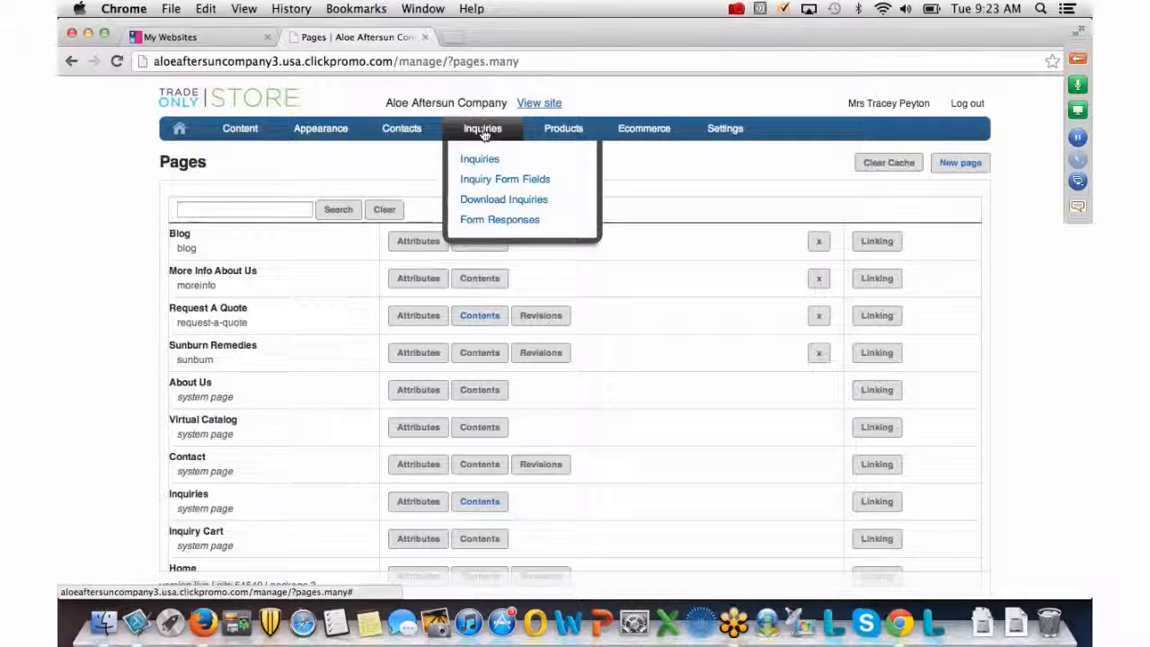
left_click(500, 221)
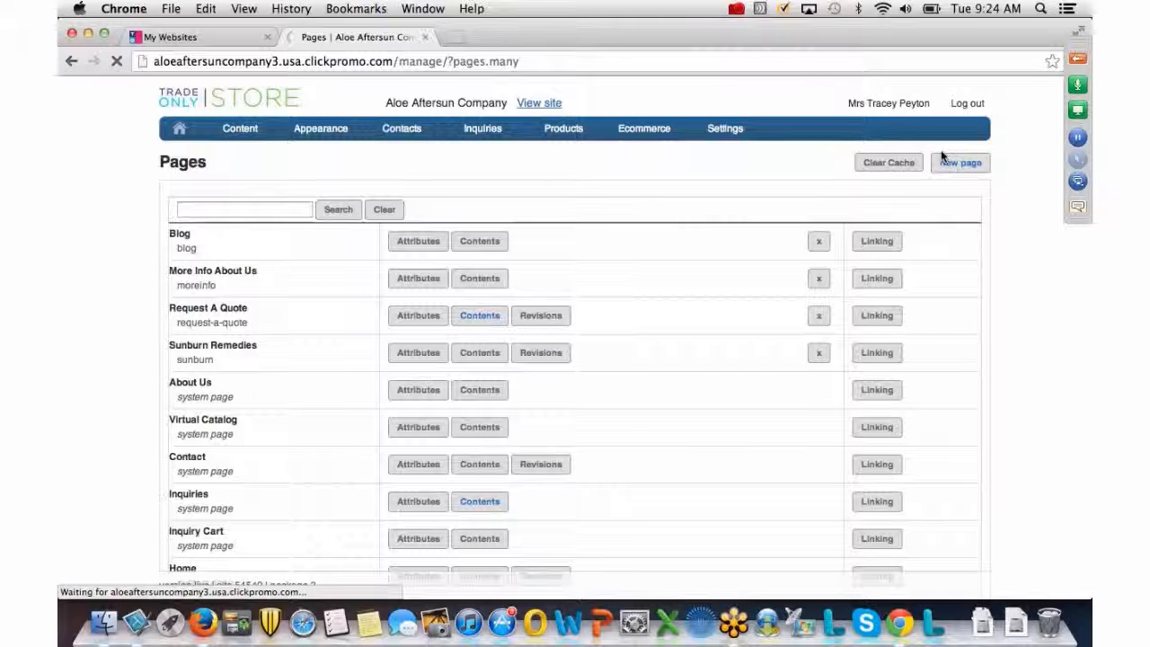
left_click(1077, 58)
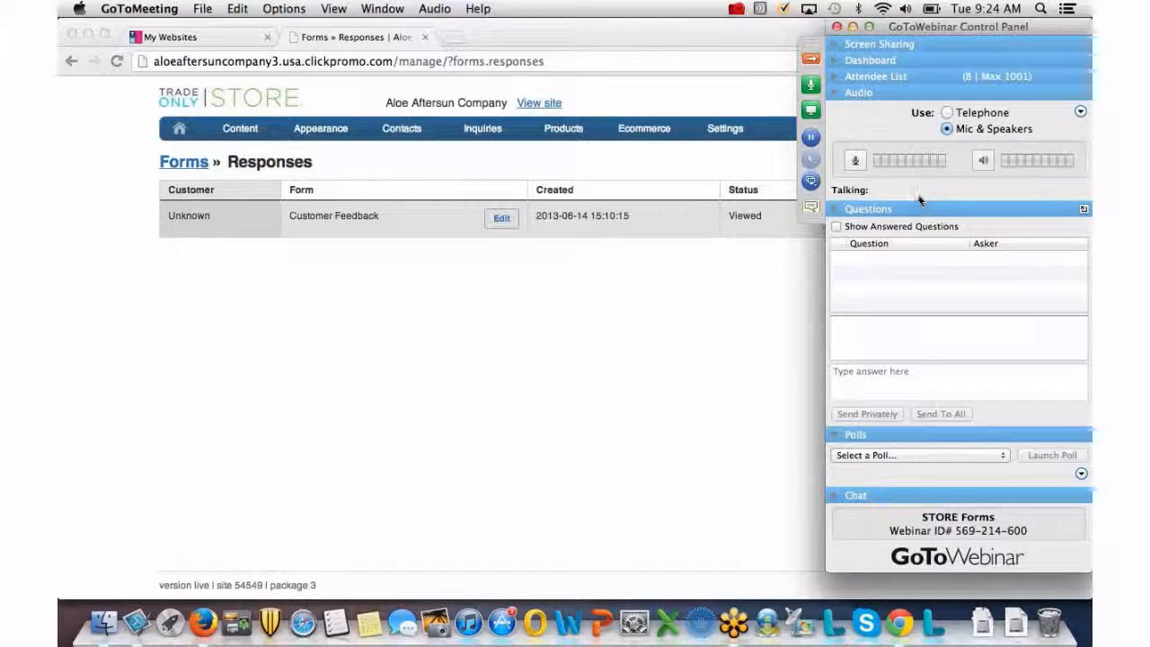
View the Excellent-rated Customer Feedback response, then open the live storefront via View site.
left_click(811, 60)
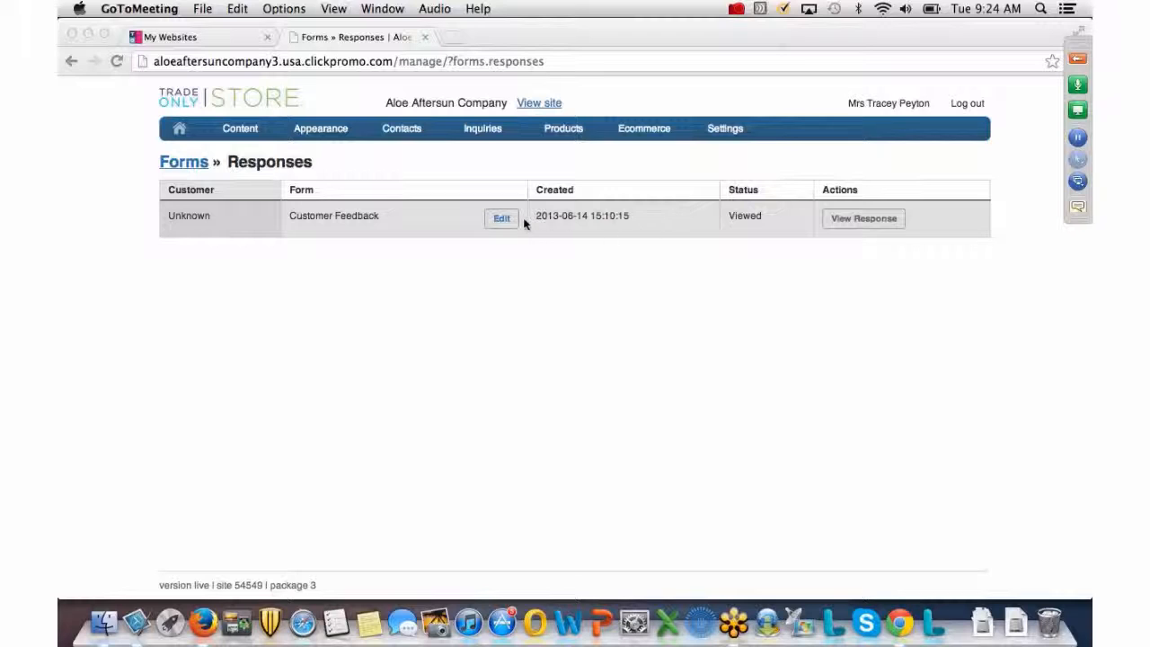
left_click(872, 219)
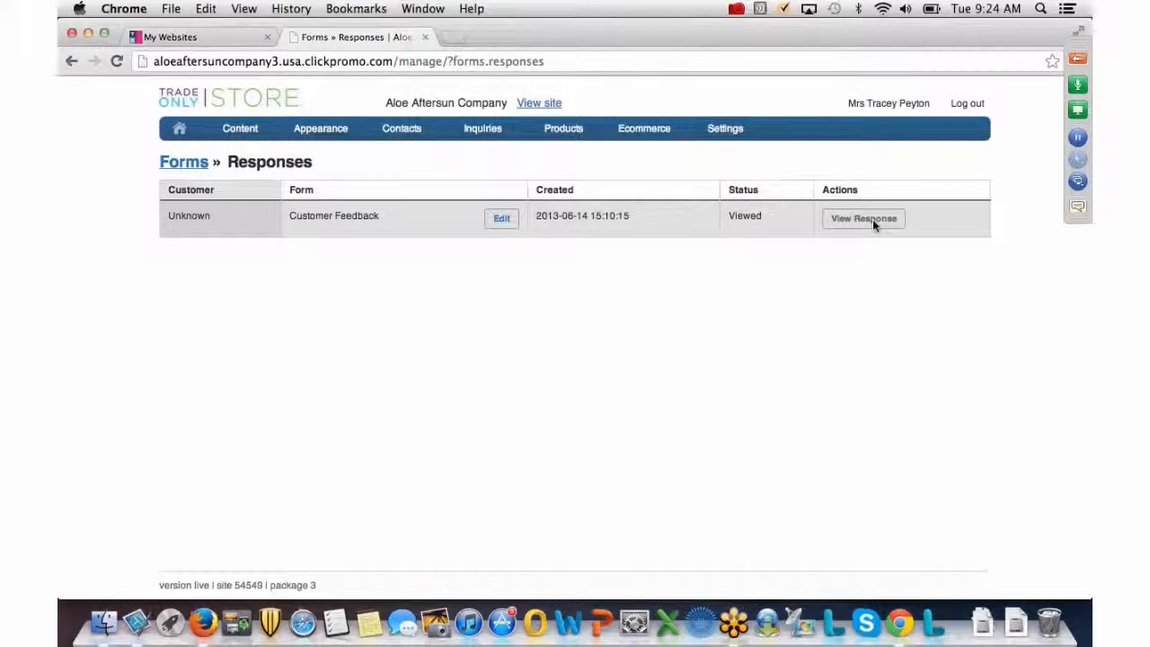
left_click(872, 220)
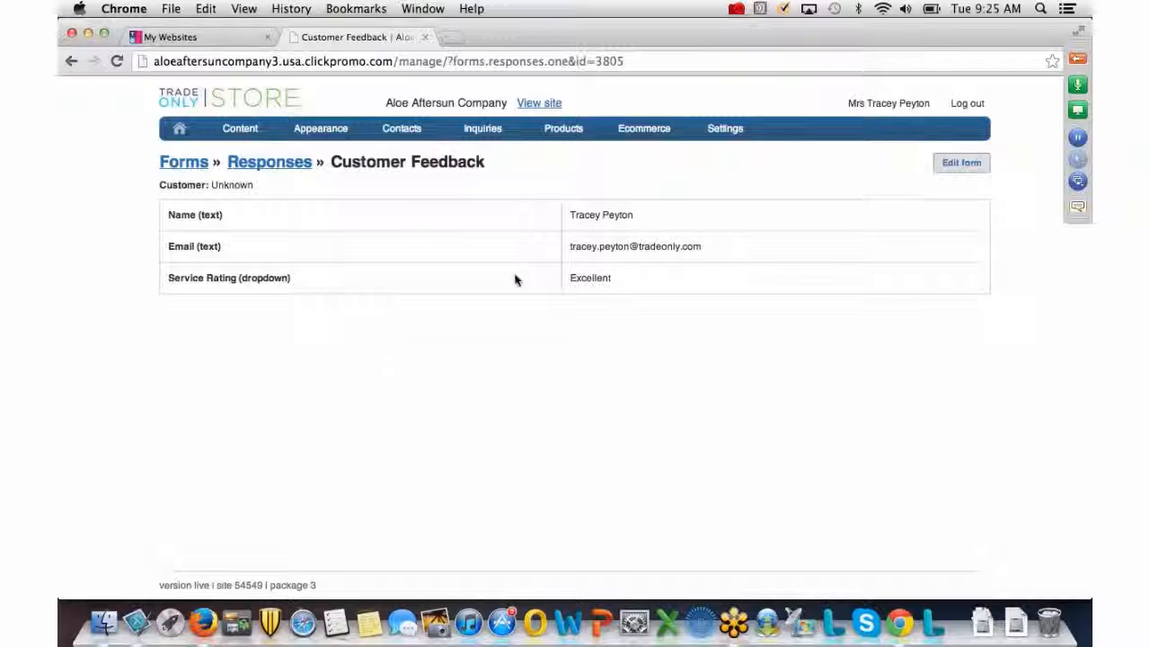
left_click(542, 104)
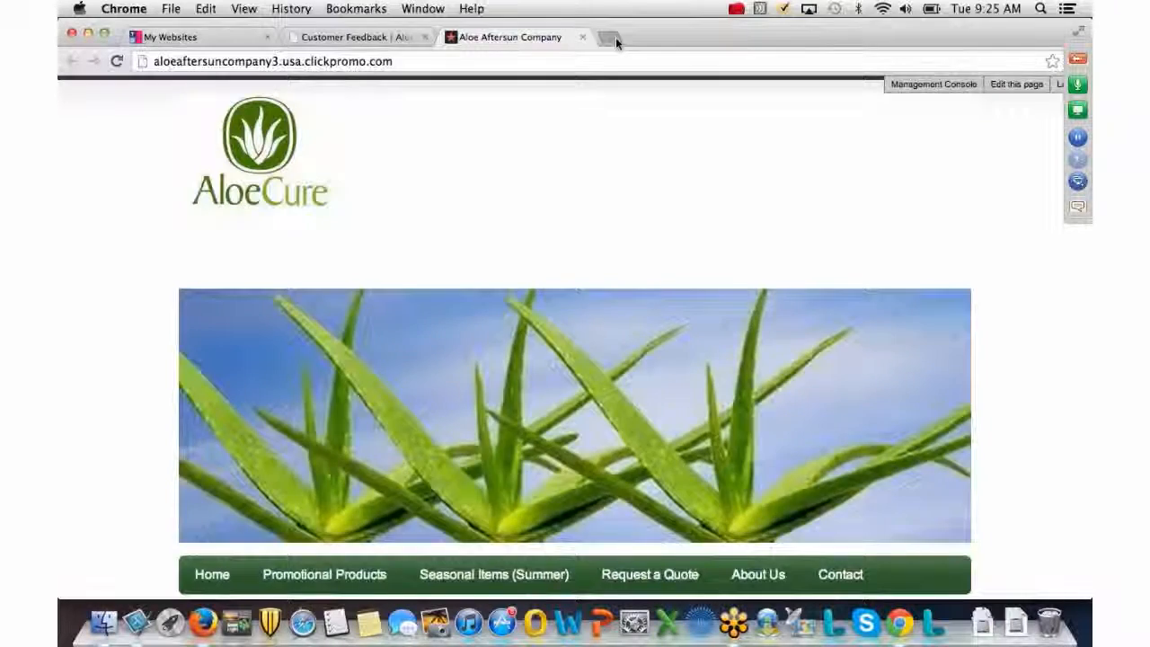
left_click(615, 37)
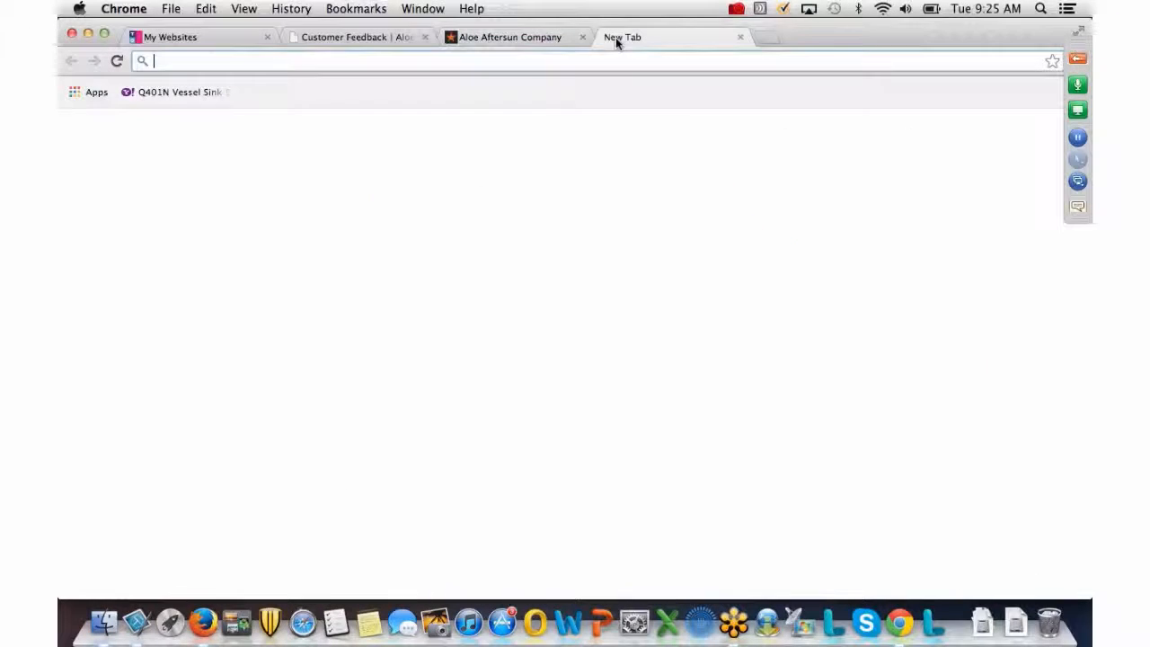
type("www.")
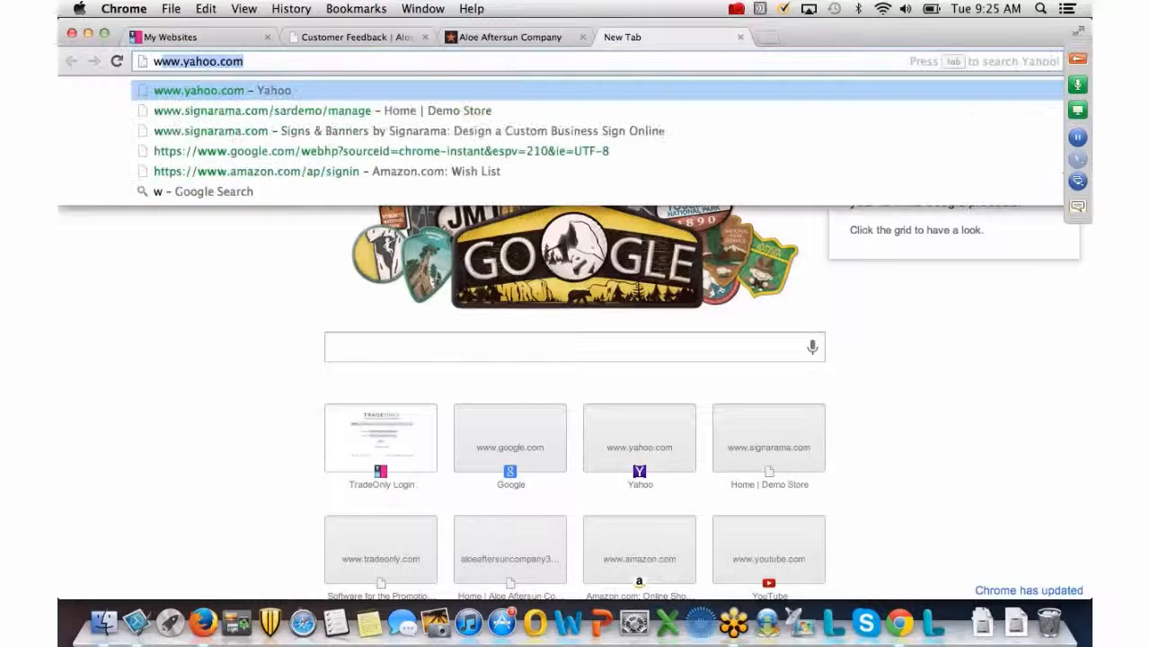
type("tradeonly")
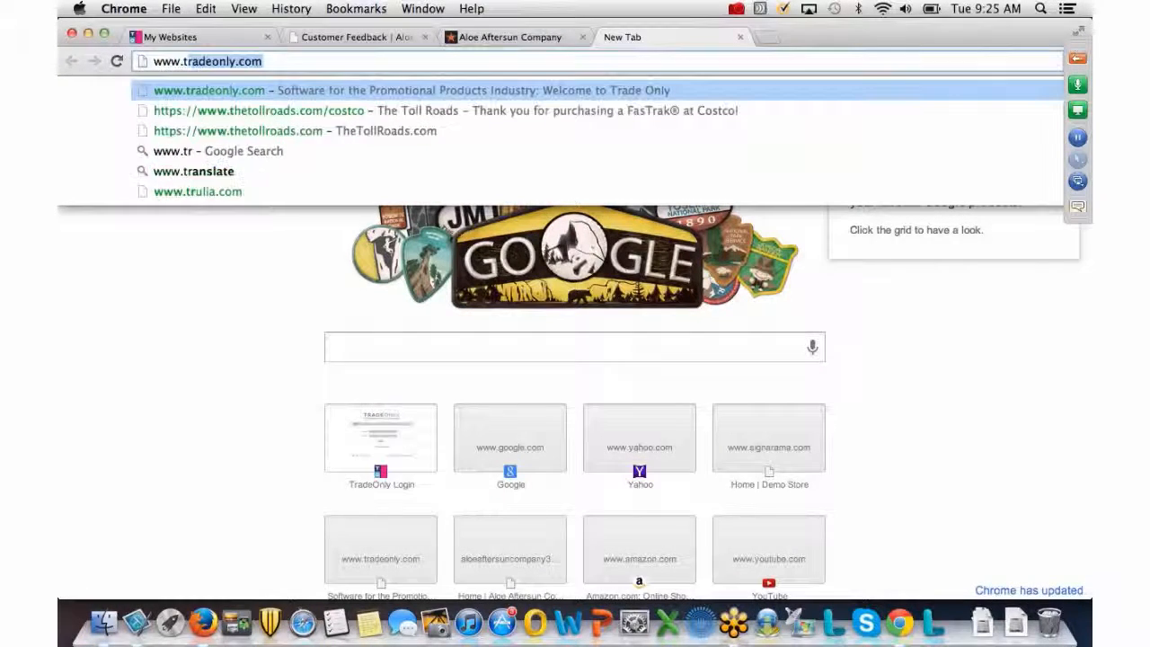
type(".com")
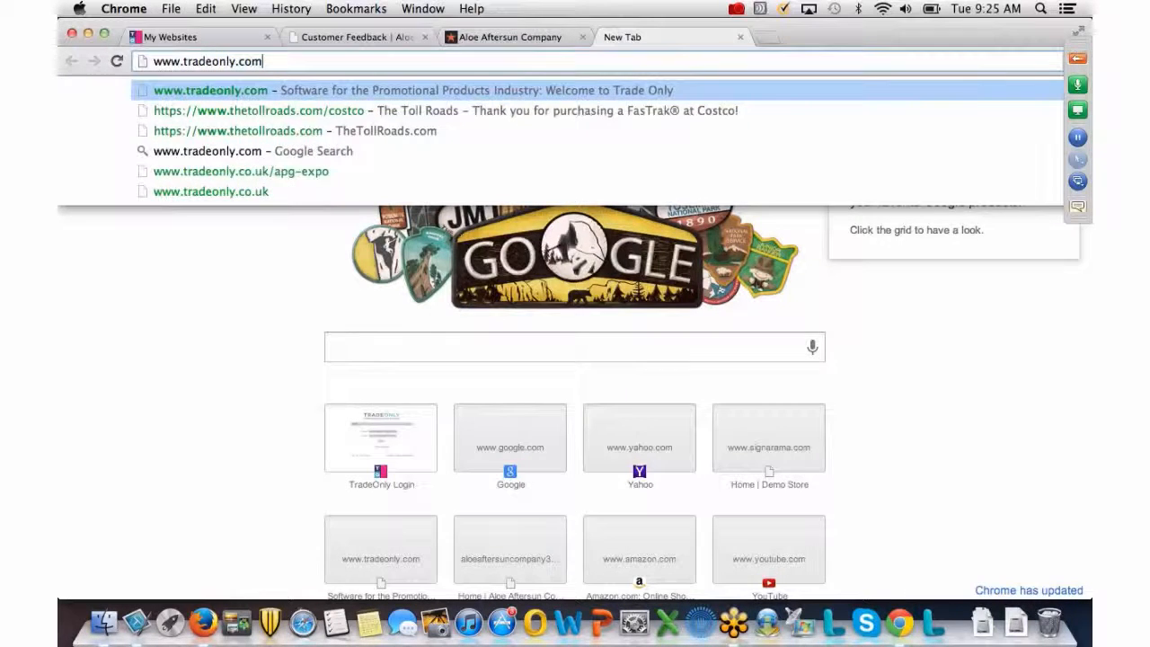
key("Return")
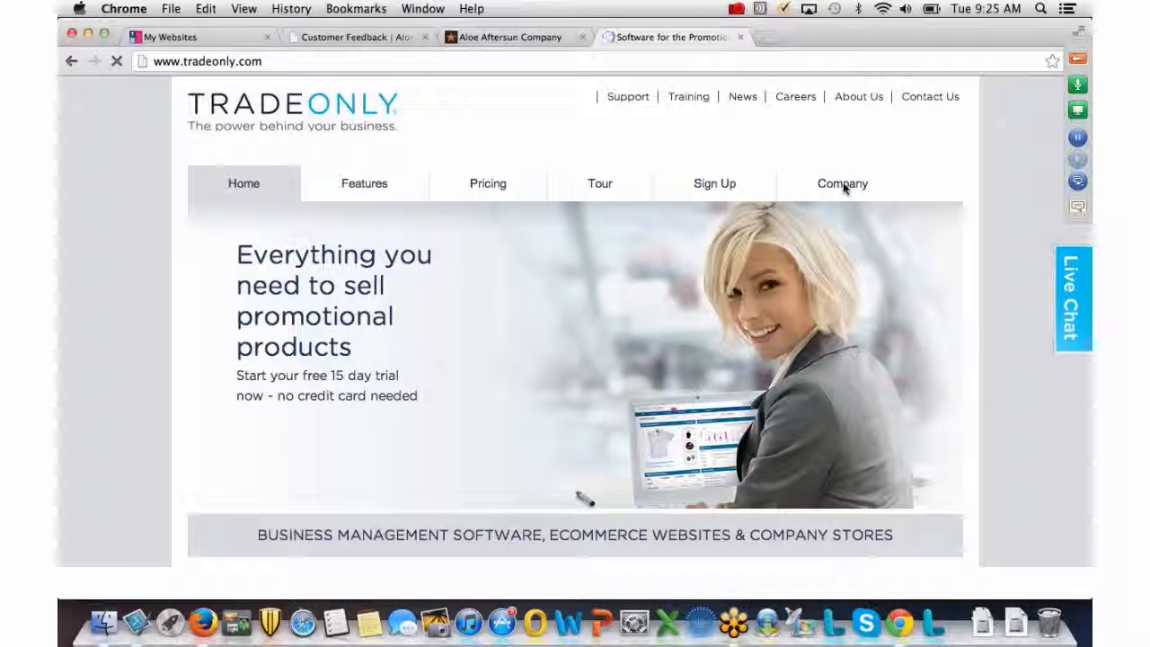
Go to the Training page from the Company menu.
mouse_move(845, 188)
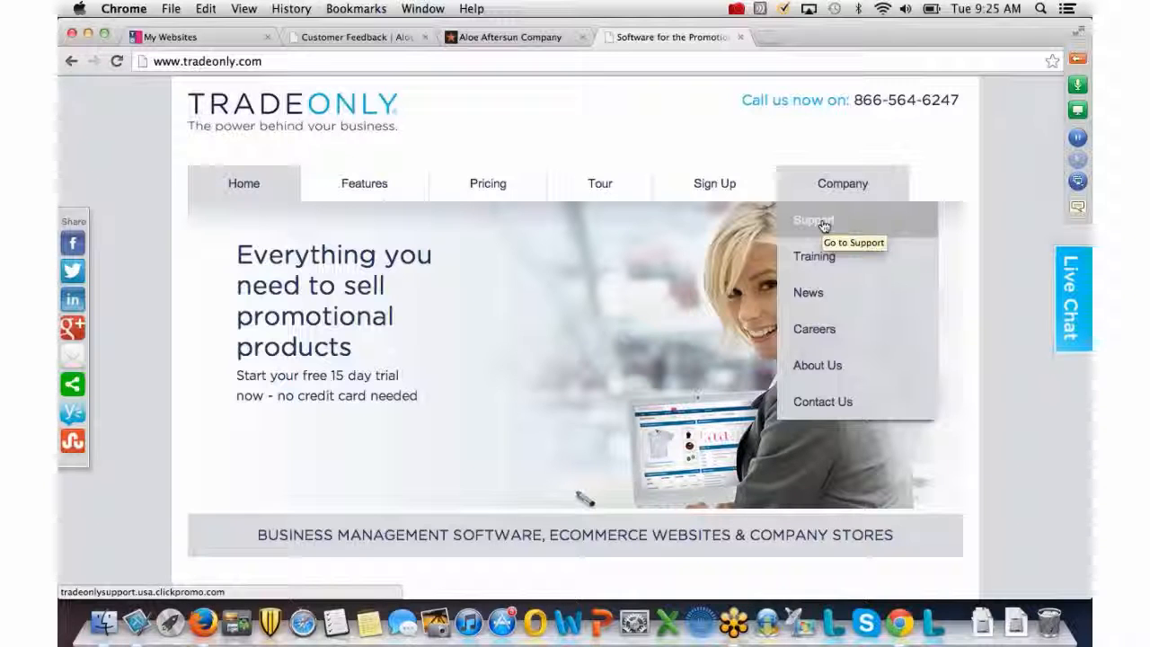
left_click(816, 260)
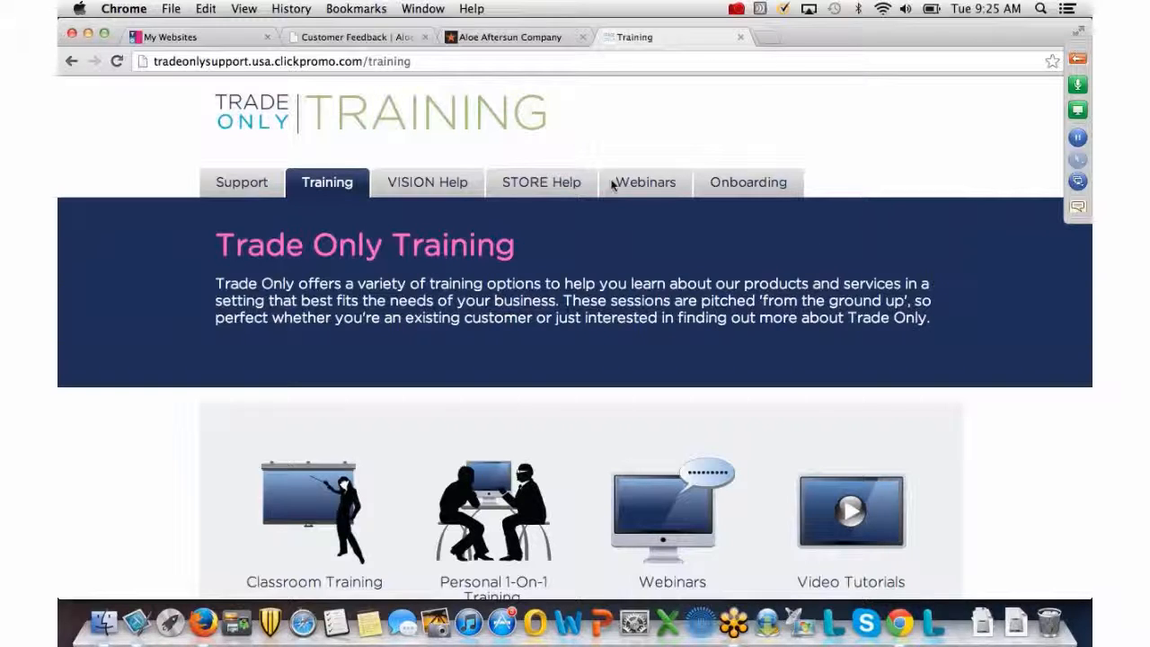
mouse_move(411, 199)
mouse_move(347, 192)
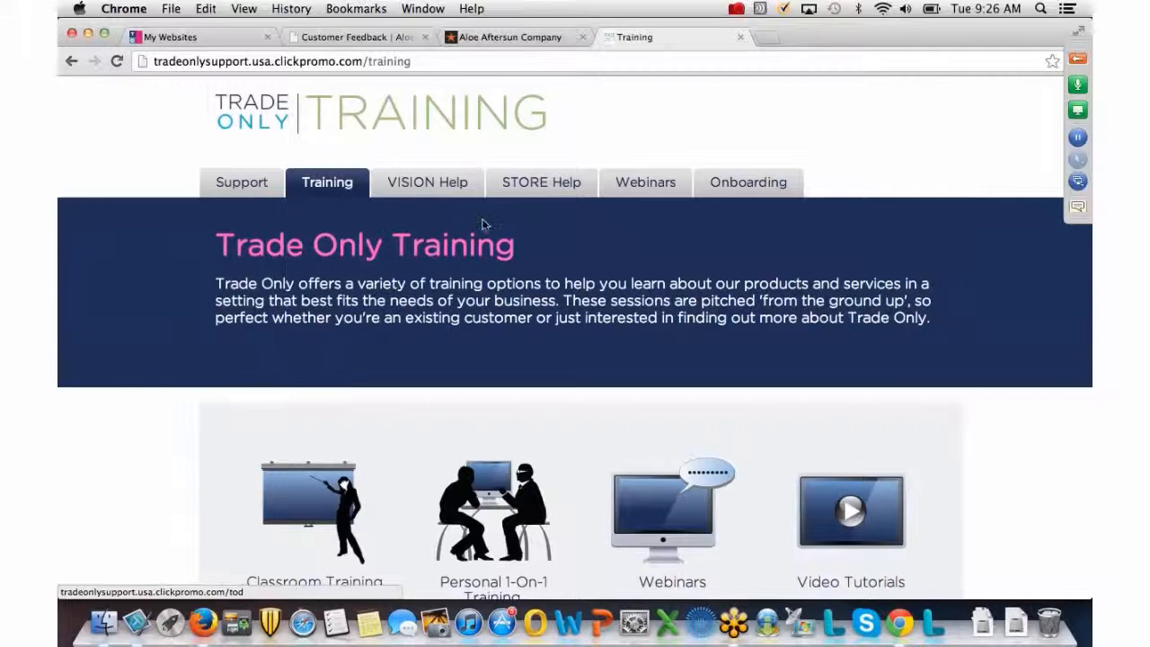
mouse_move(530, 196)
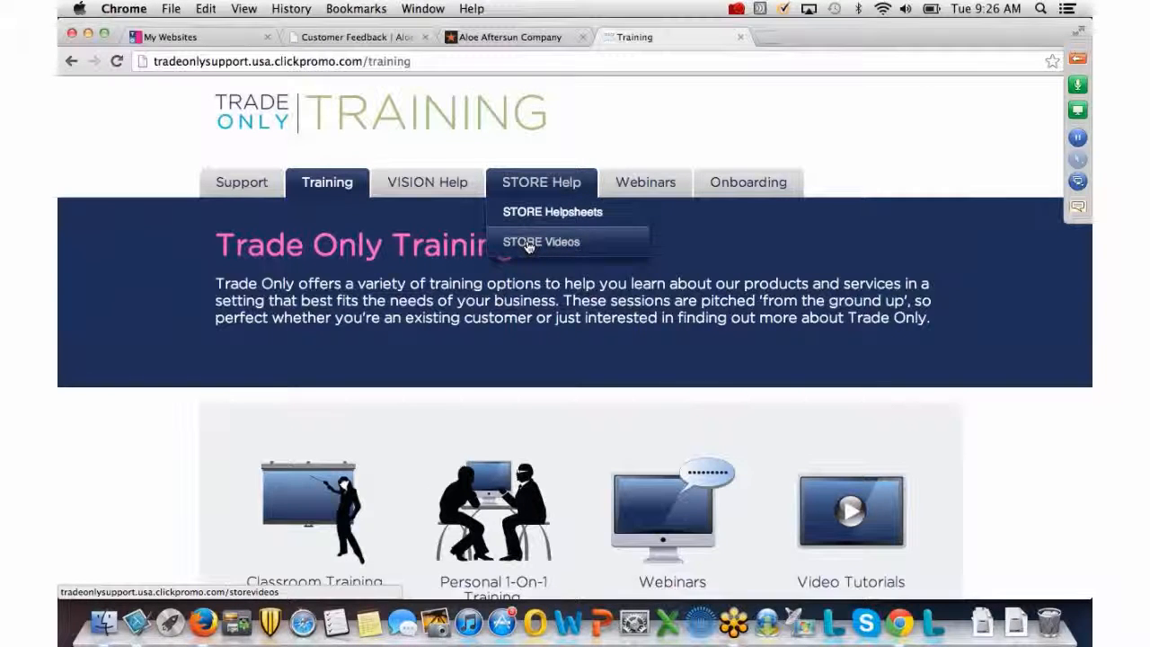
mouse_move(645, 183)
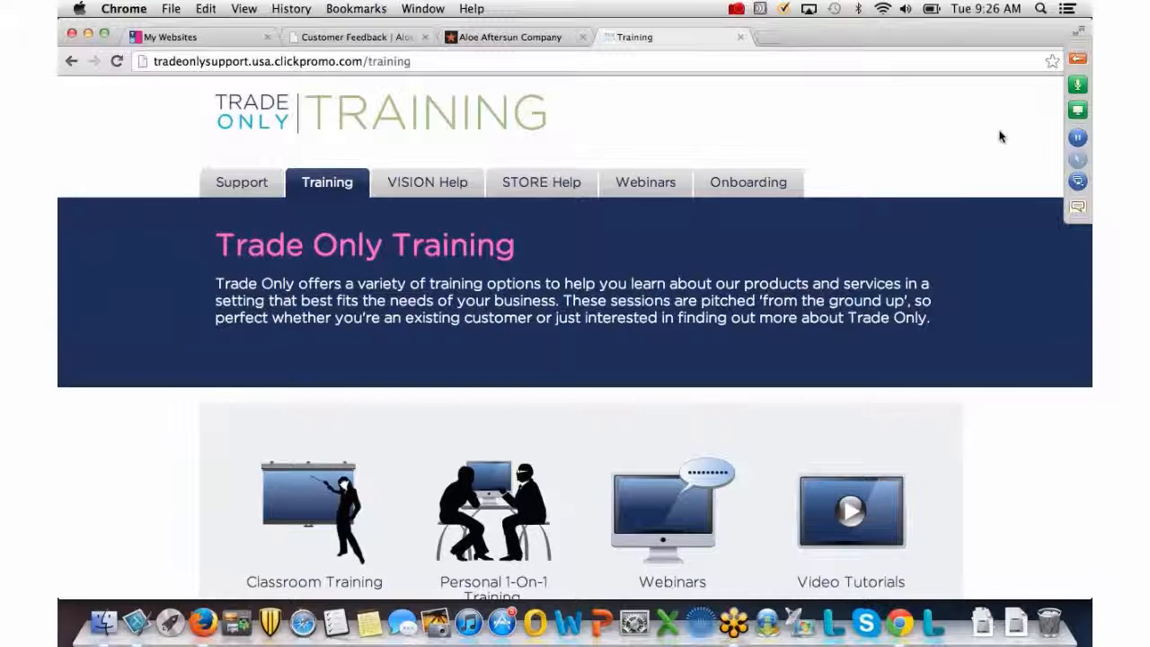
left_click(1077, 61)
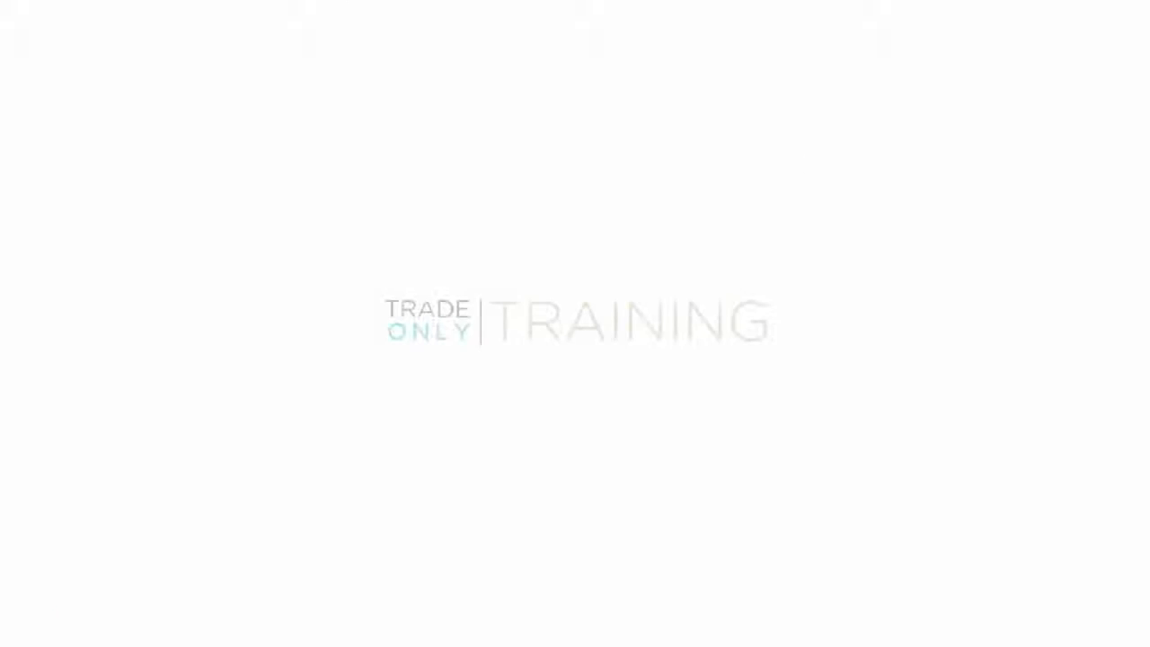